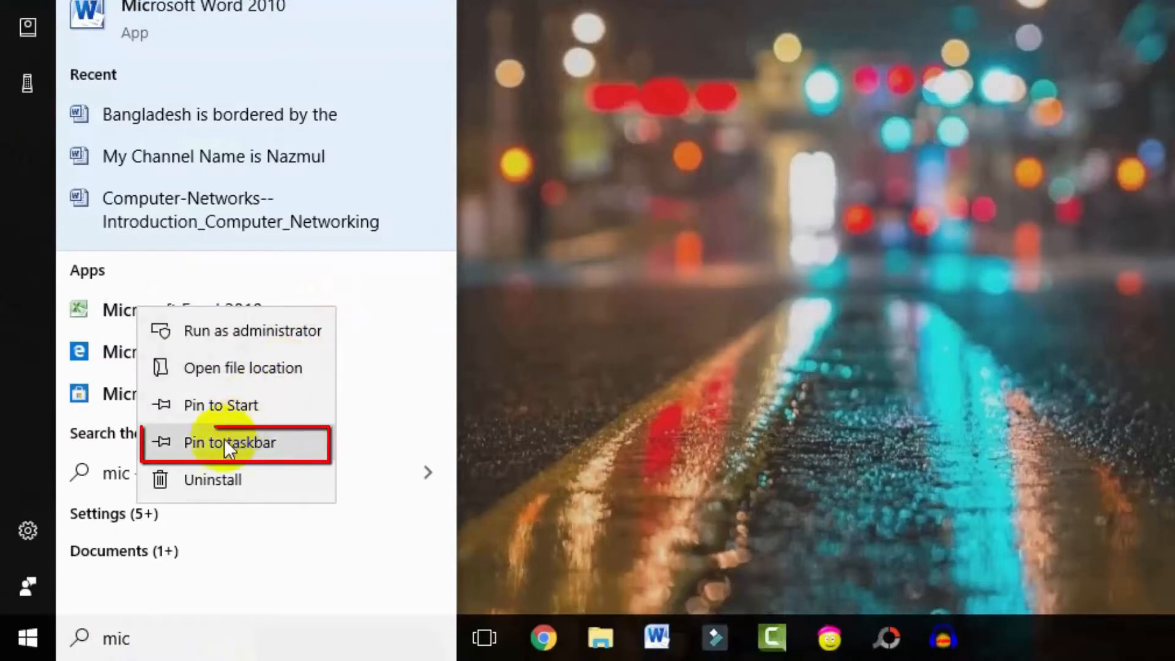
- Pin Microsoft Excel 2010 to the taskbar and launch it to a blank workbook, dismissing the activation wizard
click(295, 442)
key(Escape)
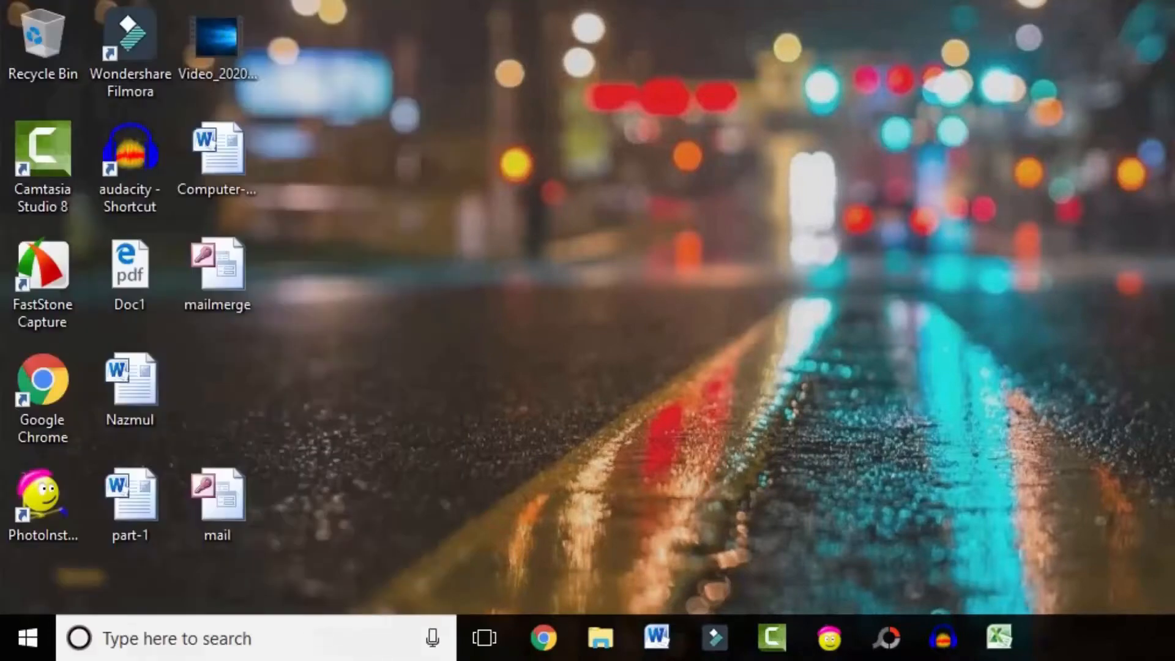
click(1005, 634)
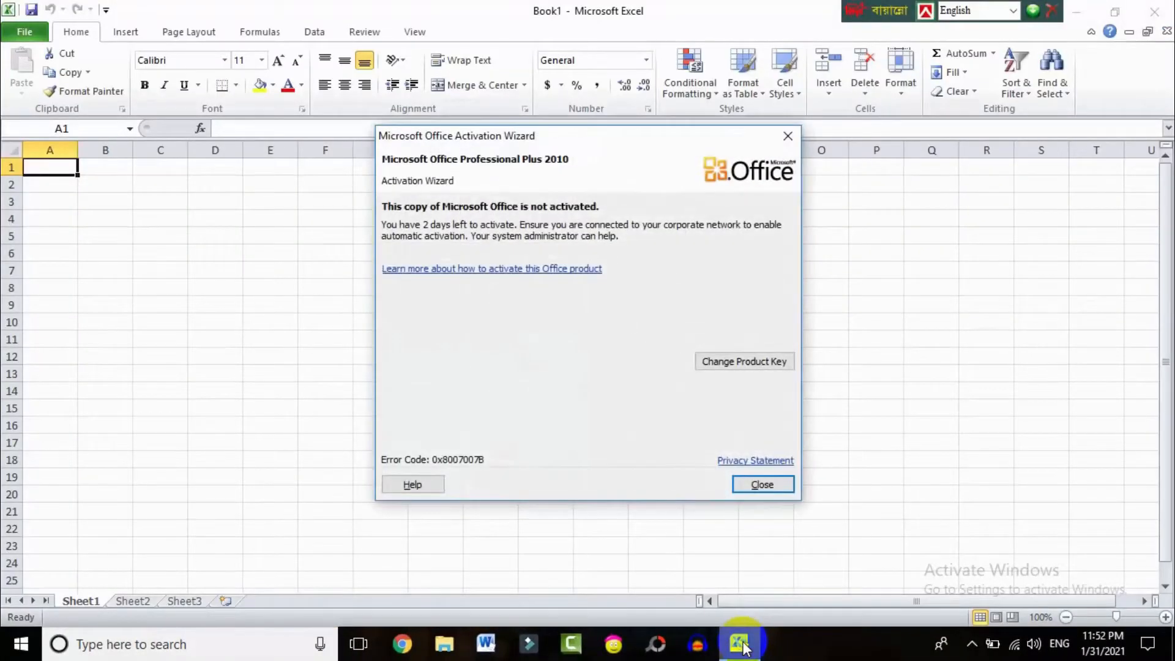
click(763, 484)
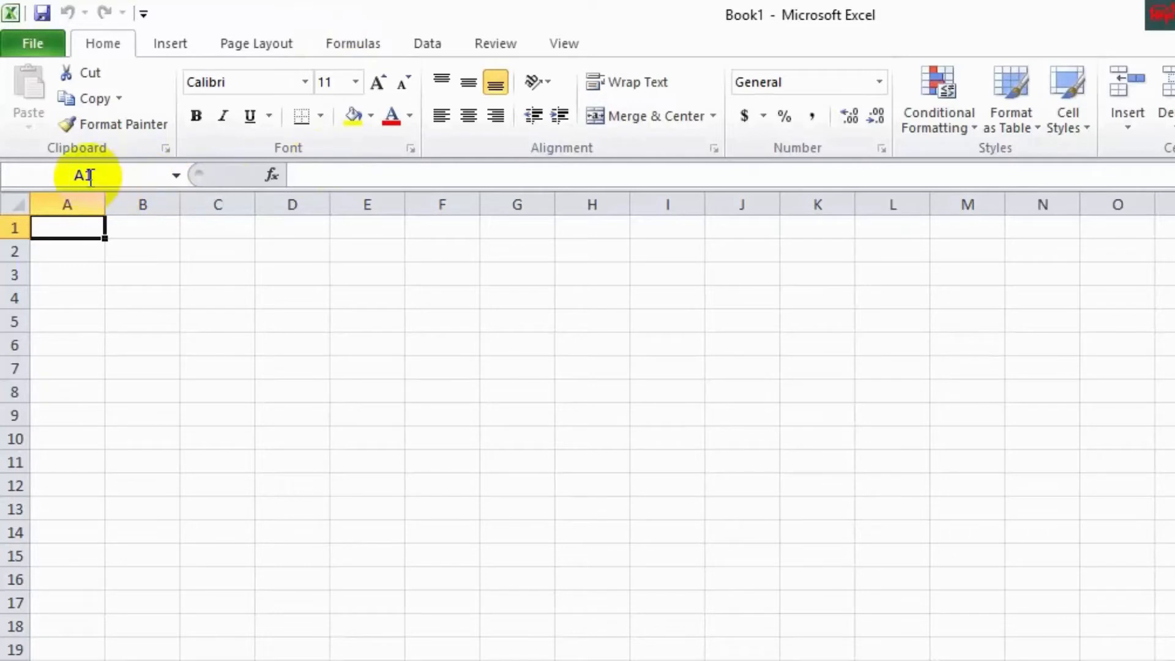
- Select column A and widen it slightly, and narrow column B slightly by moving their header borders
click(326, 175)
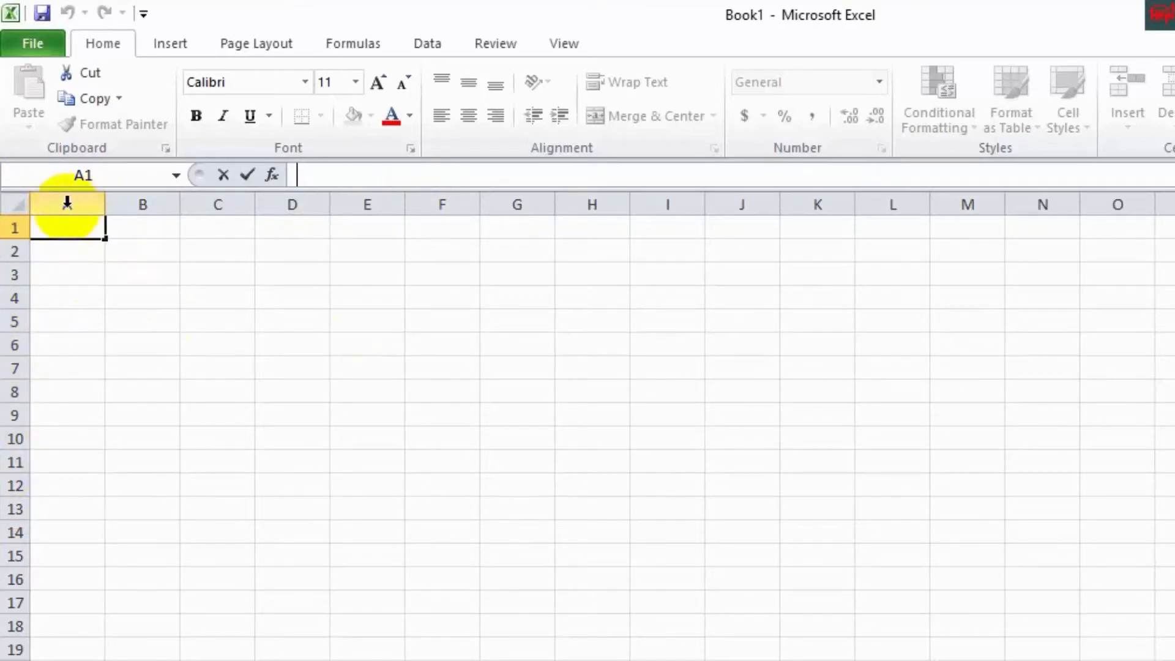
click(69, 204)
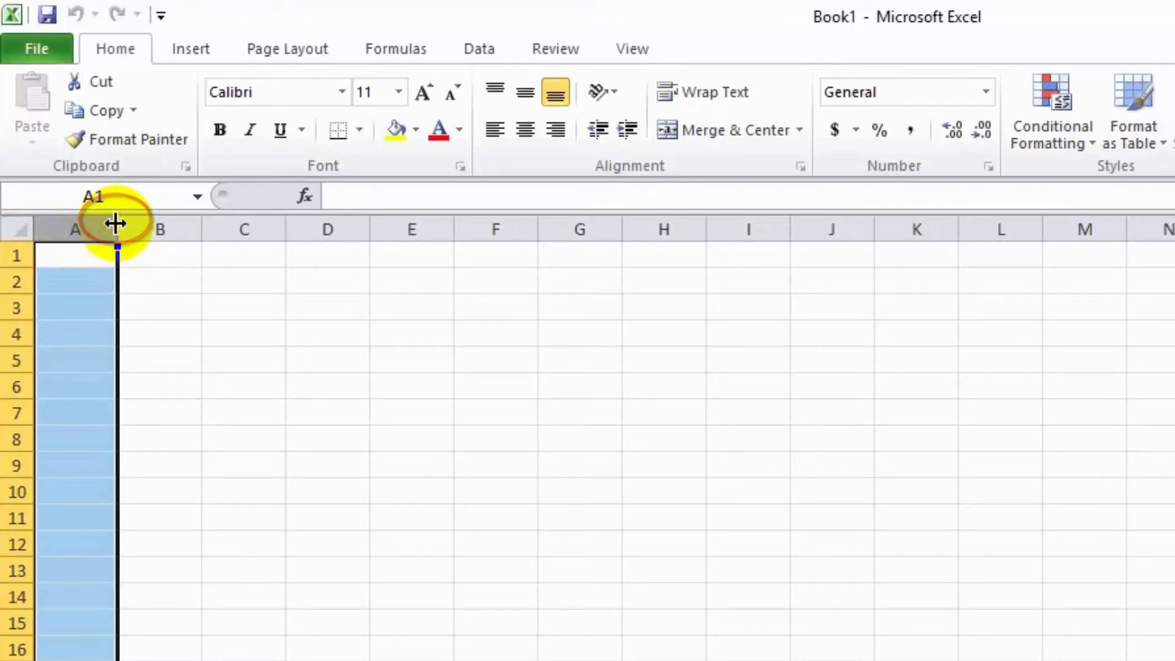
mouse_move(117, 222)
mouse_down()
mouse_move(250, 225)
mouse_move(120, 221)
mouse_up()
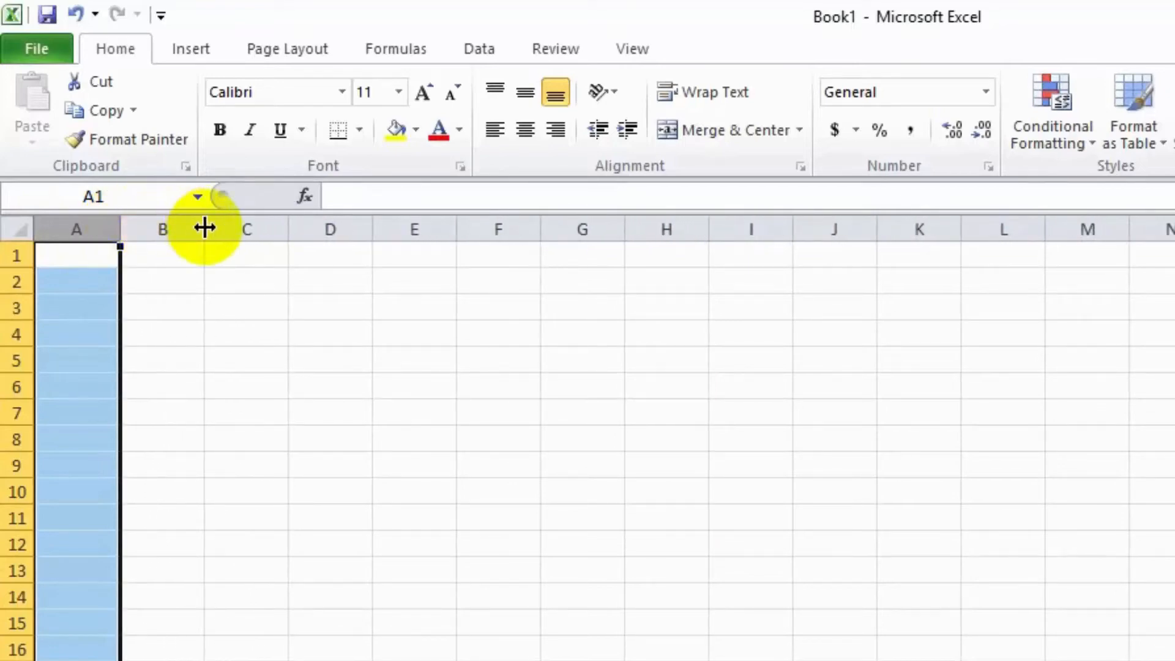
mouse_move(205, 228)
mouse_down()
mouse_move(354, 254)
mouse_move(202, 237)
mouse_up()
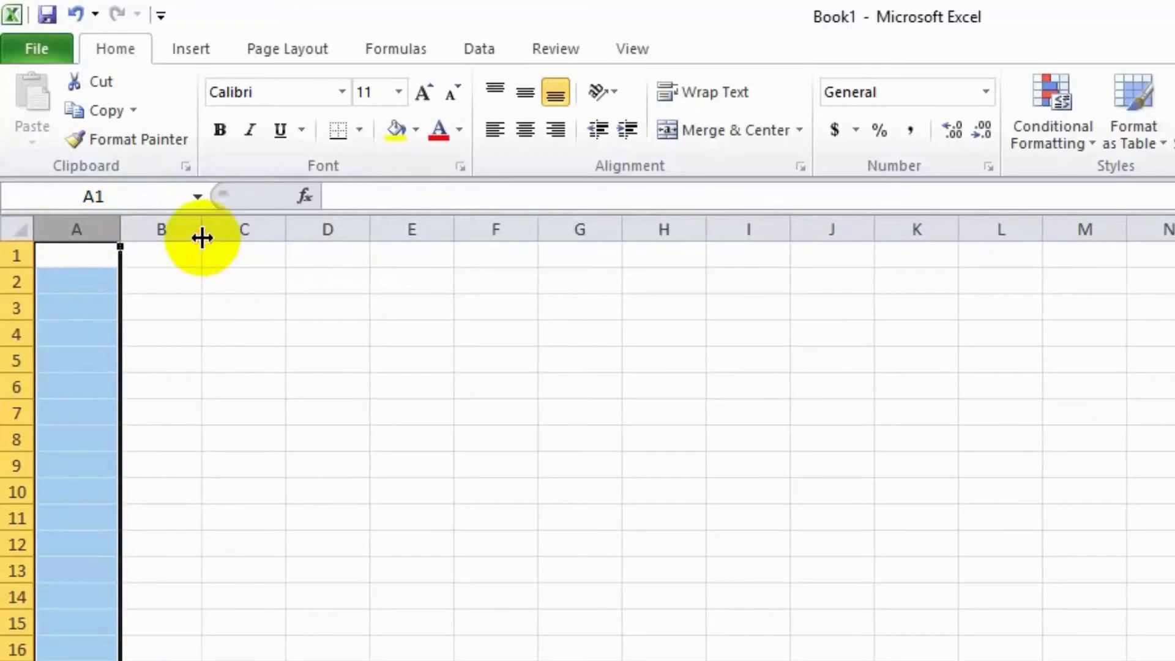
- Select row 1 and make it slightly taller, and widen column A a little more
click(17, 254)
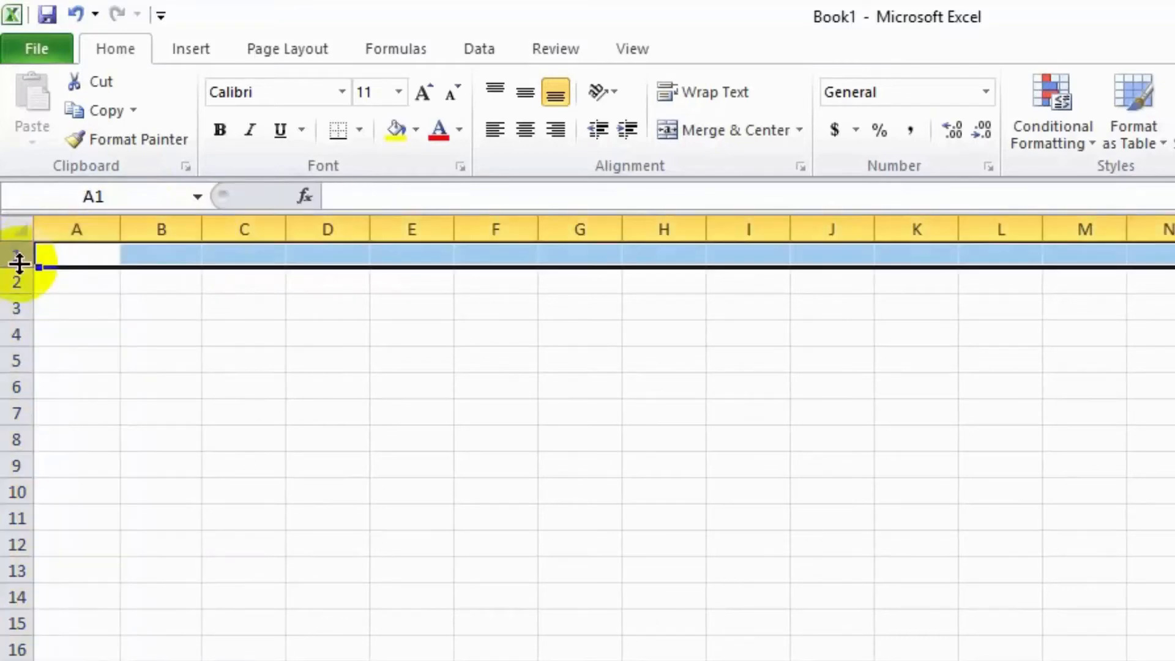
mouse_move(23, 266)
mouse_down()
mouse_move(18, 328)
mouse_move(22, 274)
mouse_up()
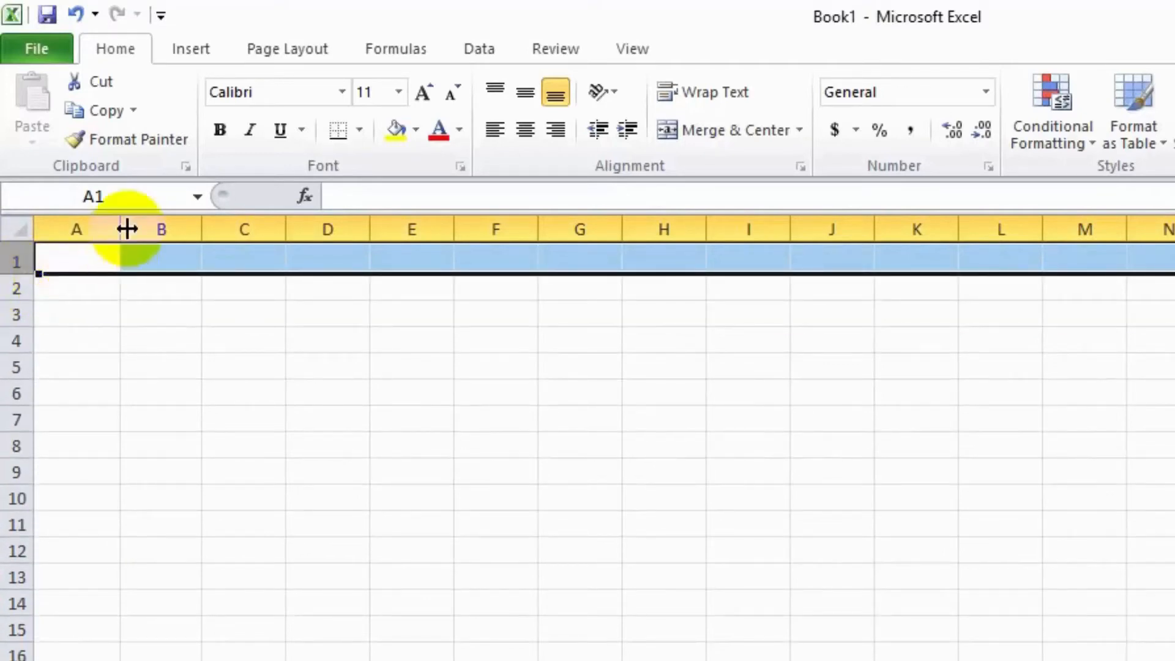
mouse_move(114, 227)
mouse_down()
mouse_move(163, 236)
mouse_move(100, 236)
mouse_move(119, 244)
mouse_up()
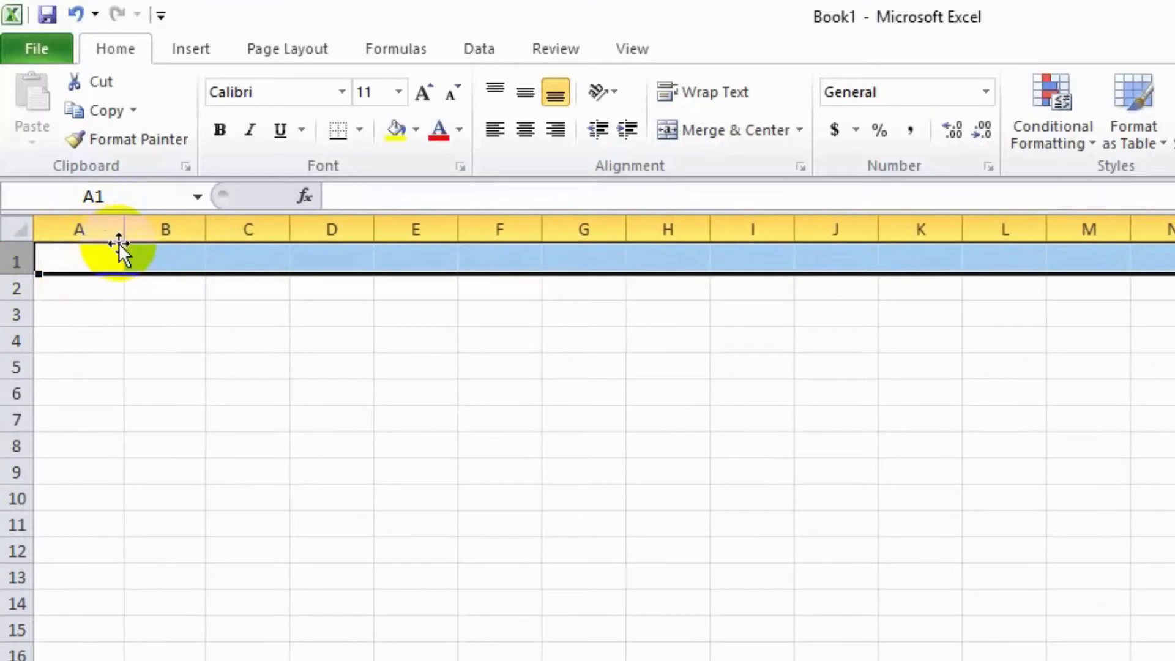
click(55, 290)
click(66, 257)
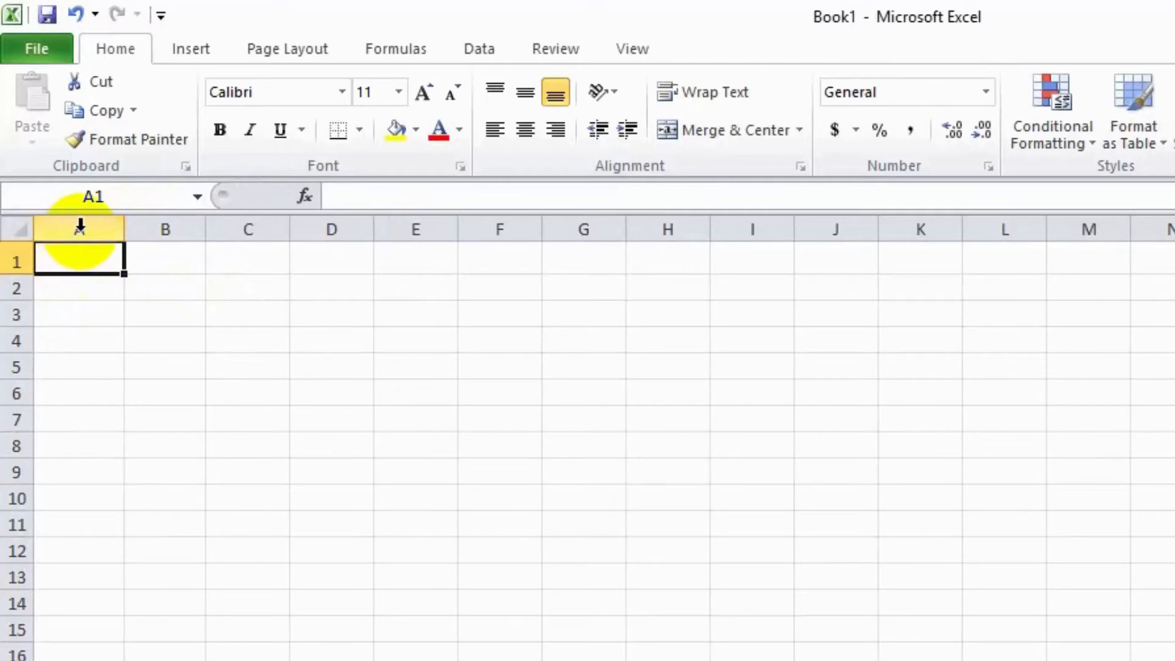
- Select whole columns A through C, followed by whole rows 1 through 9, and clear the selection
drag(75, 229, 250, 257)
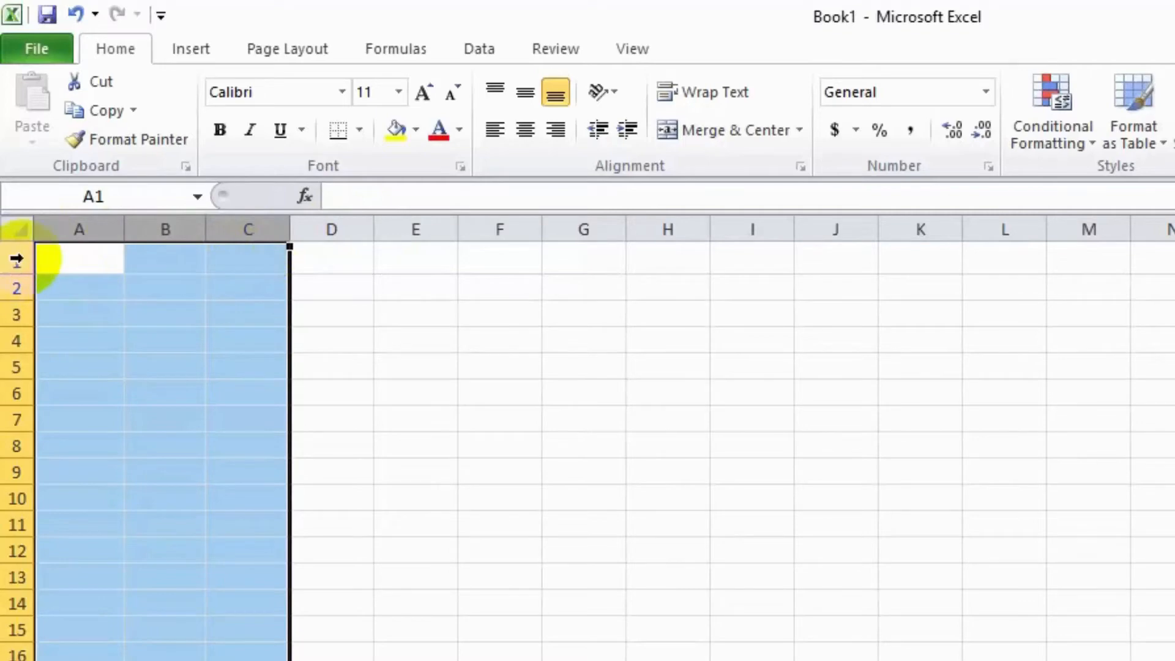
drag(17, 259, 7, 468)
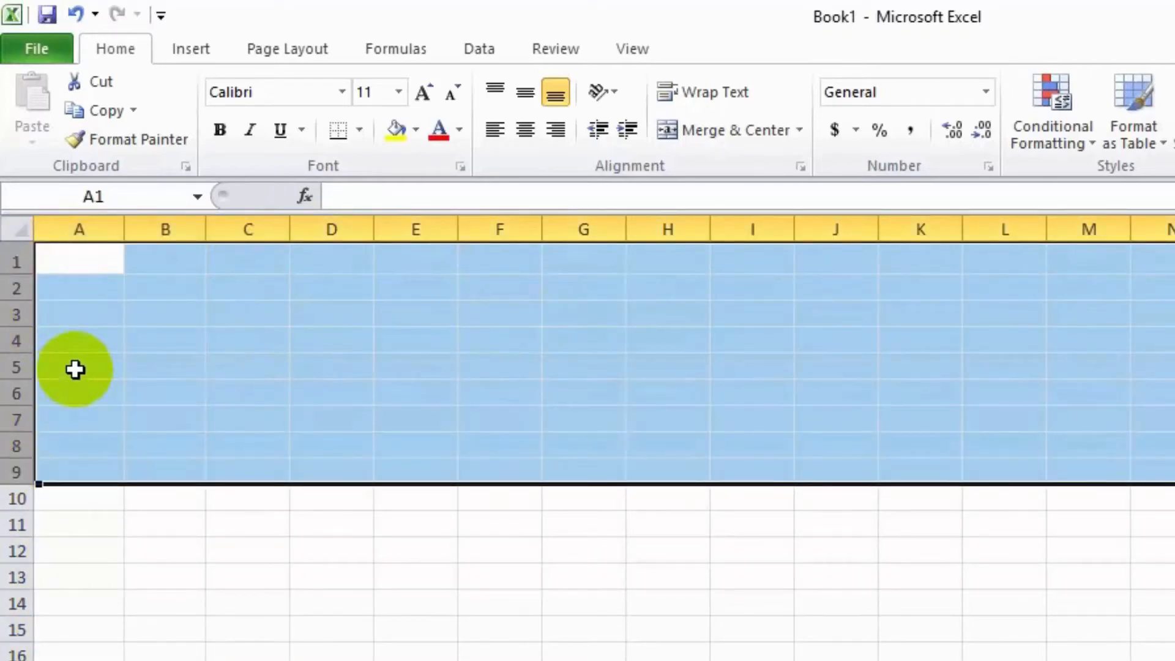
click(236, 449)
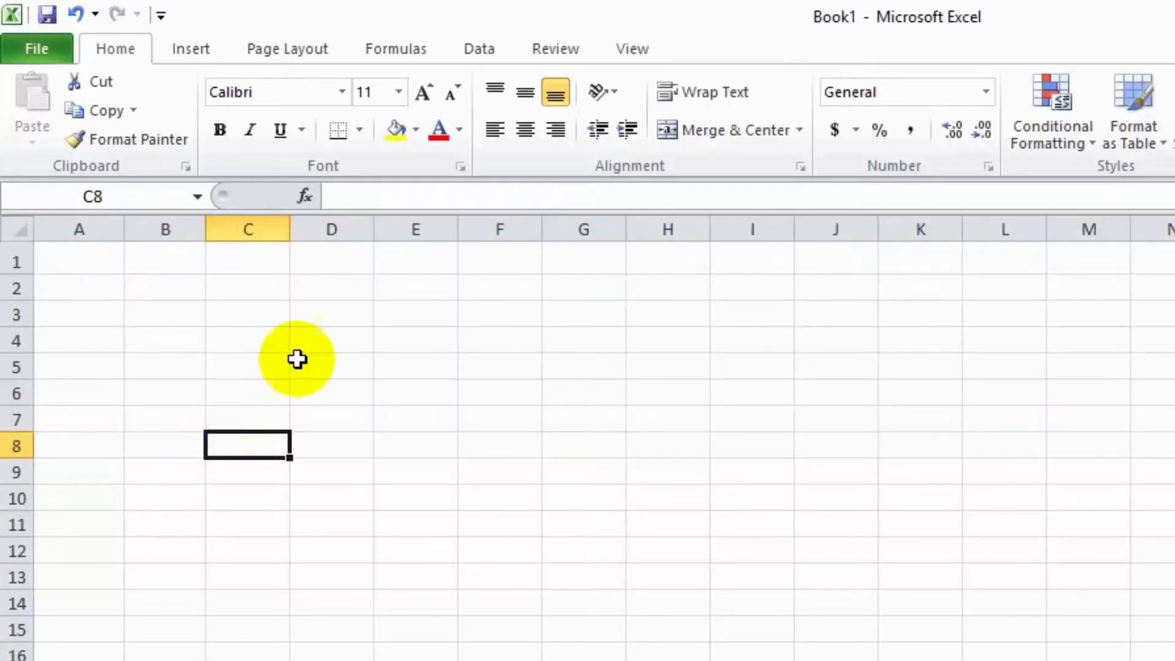
click(328, 329)
click(317, 305)
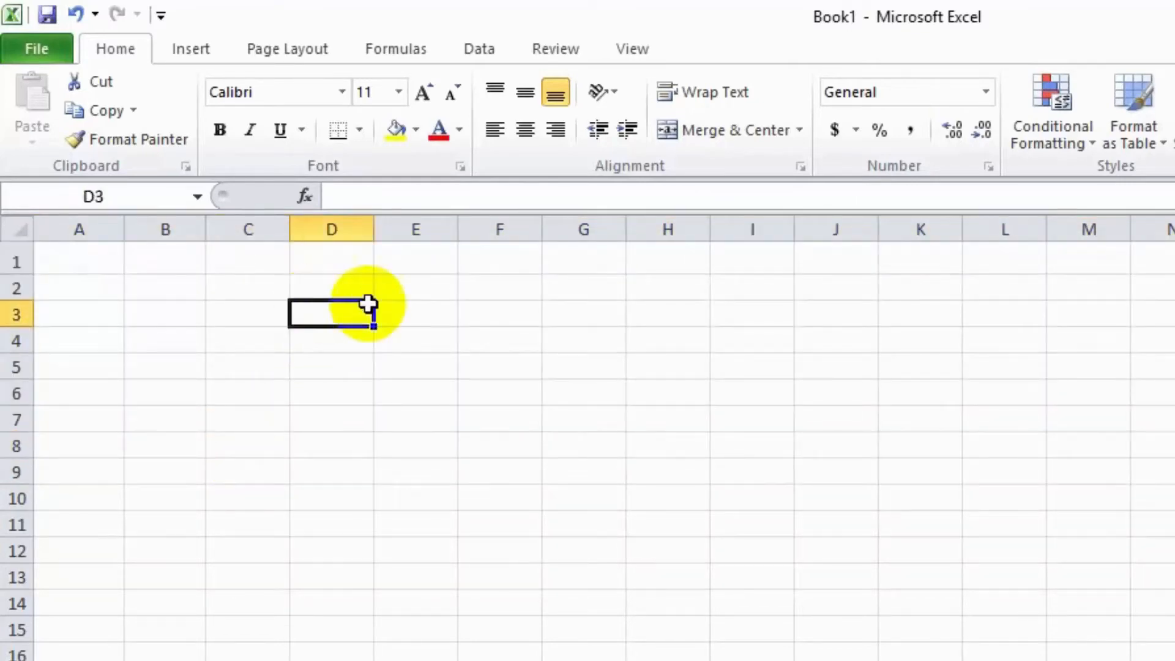
click(444, 305)
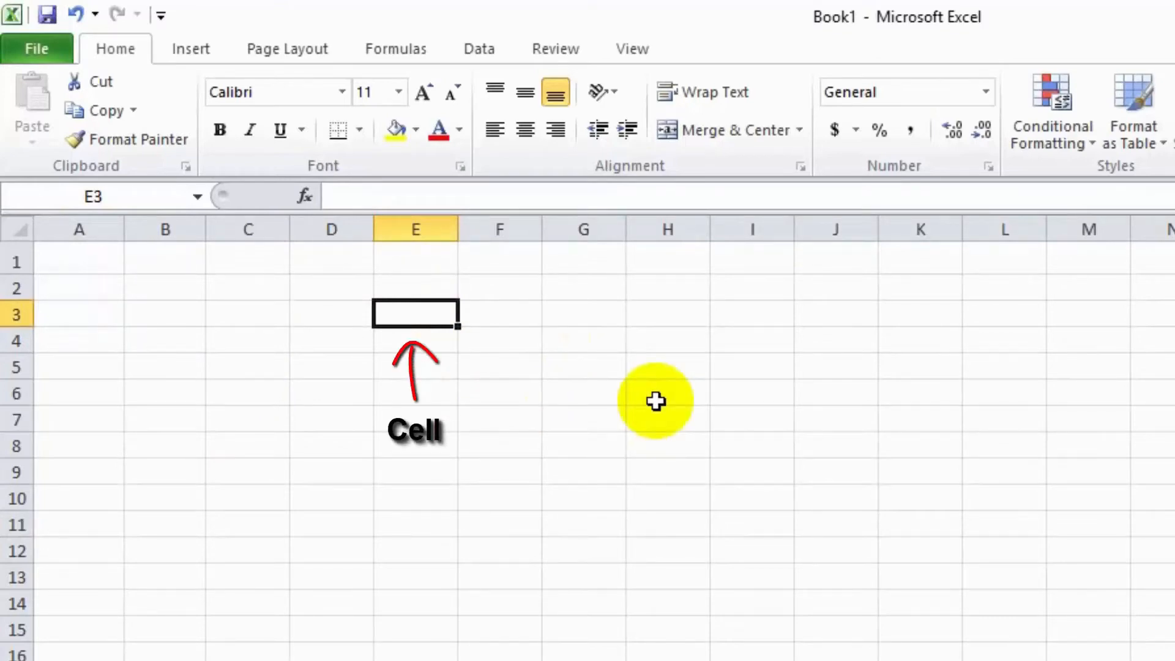
click(347, 347)
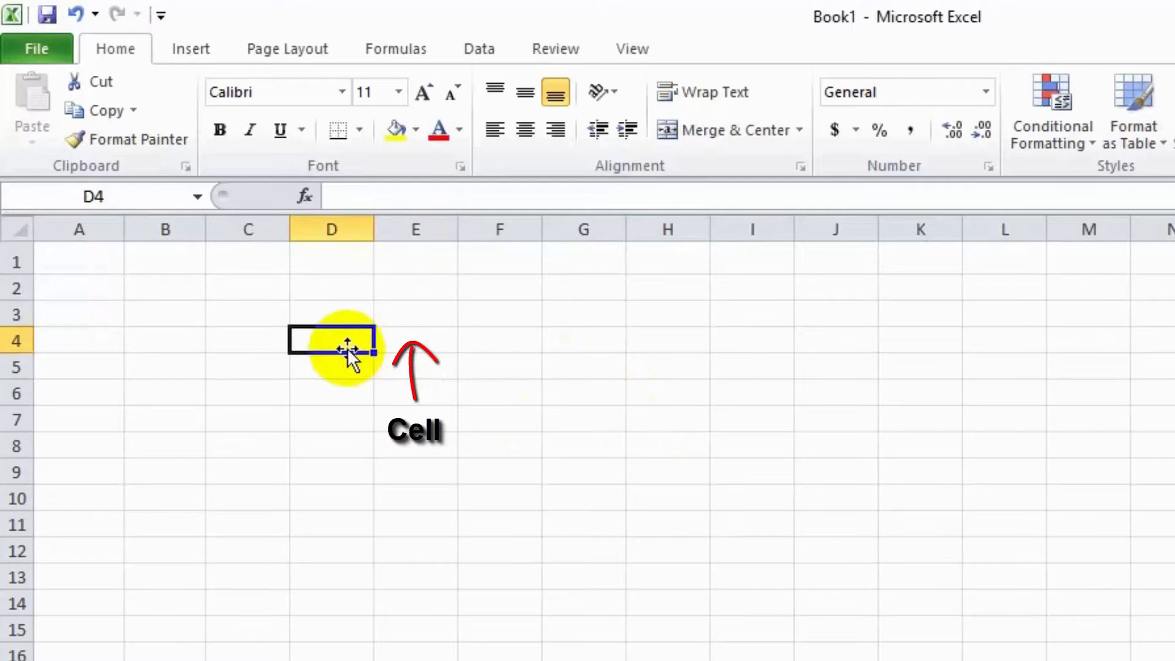
click(206, 355)
click(724, 386)
click(1163, 344)
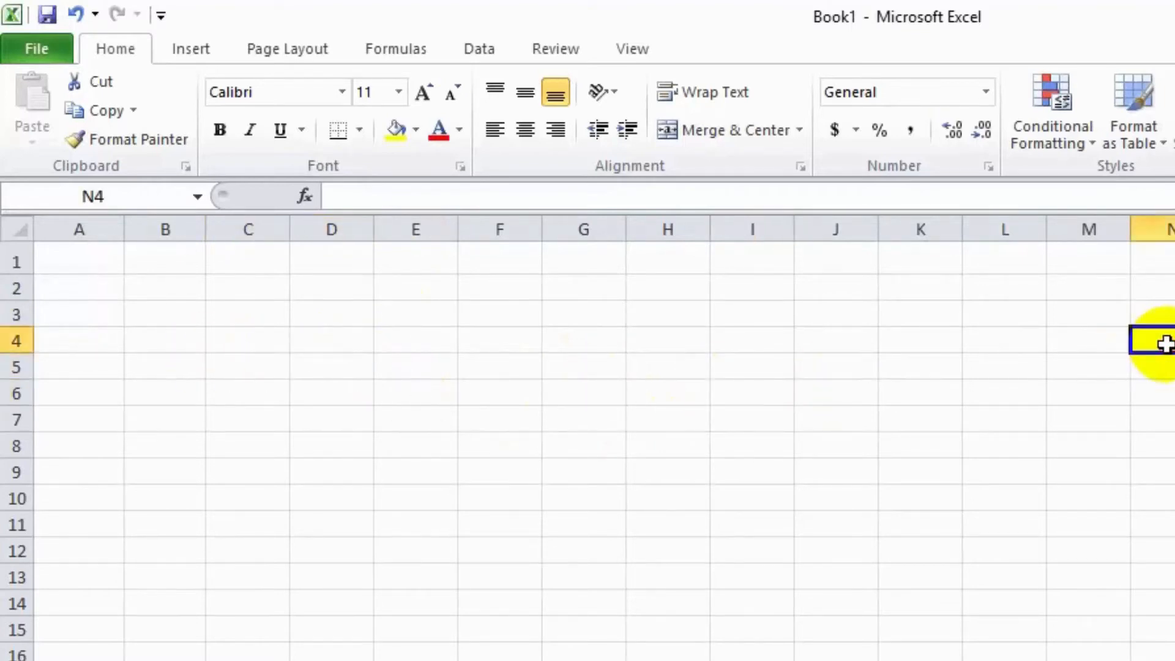
click(322, 295)
click(163, 303)
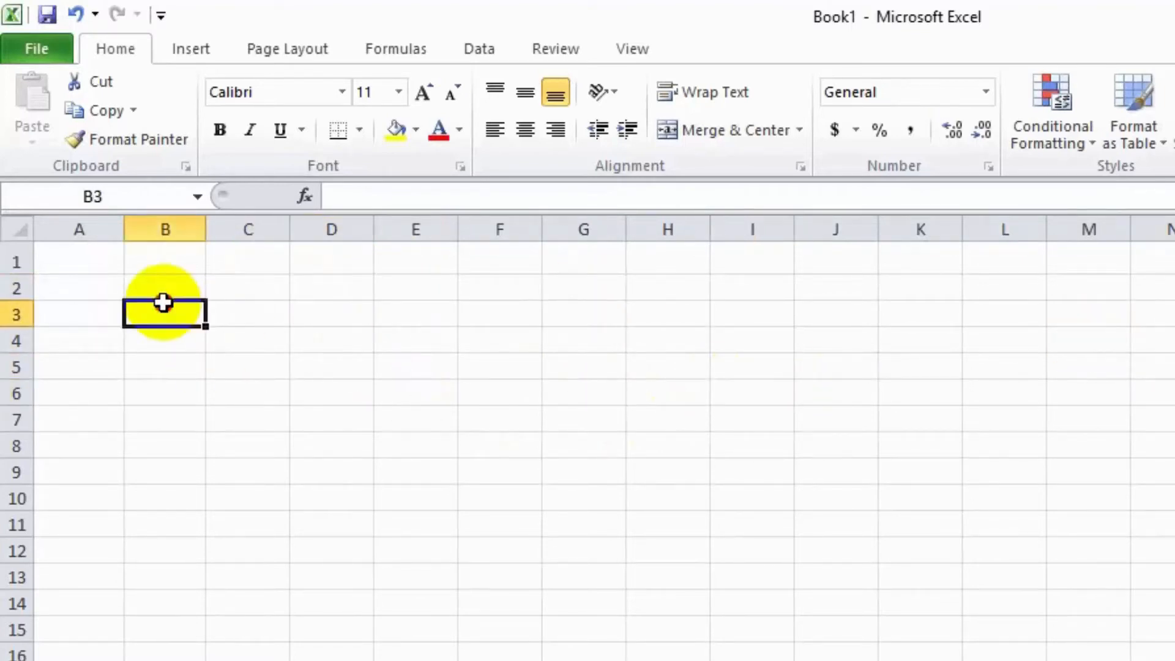
click(86, 336)
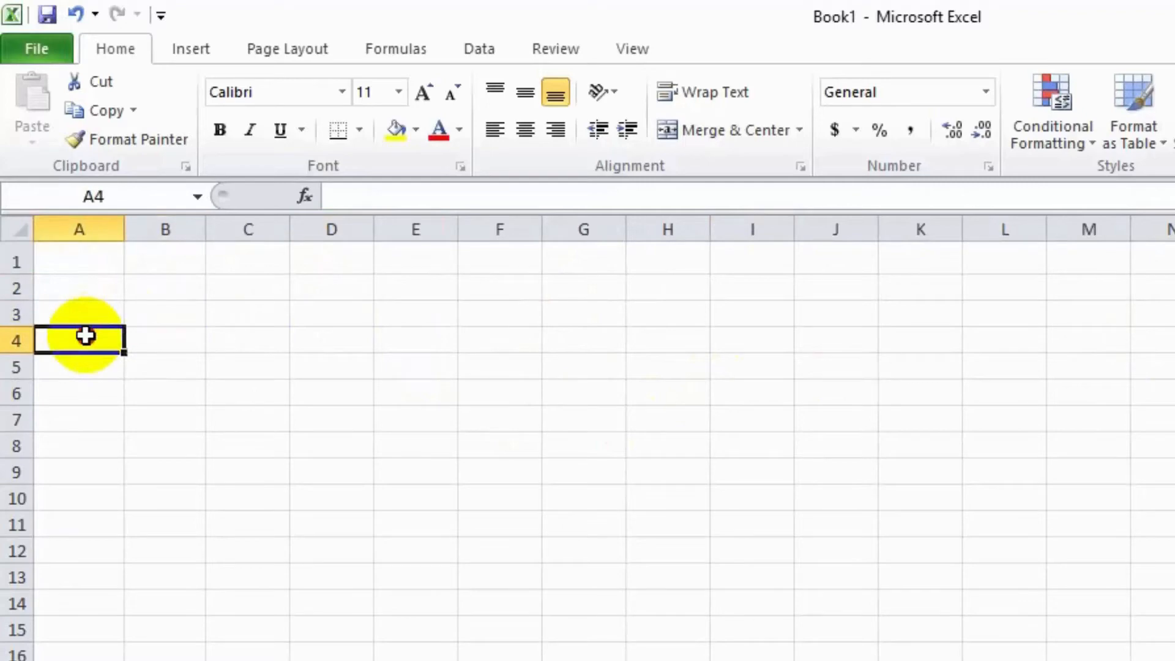
click(272, 321)
click(397, 361)
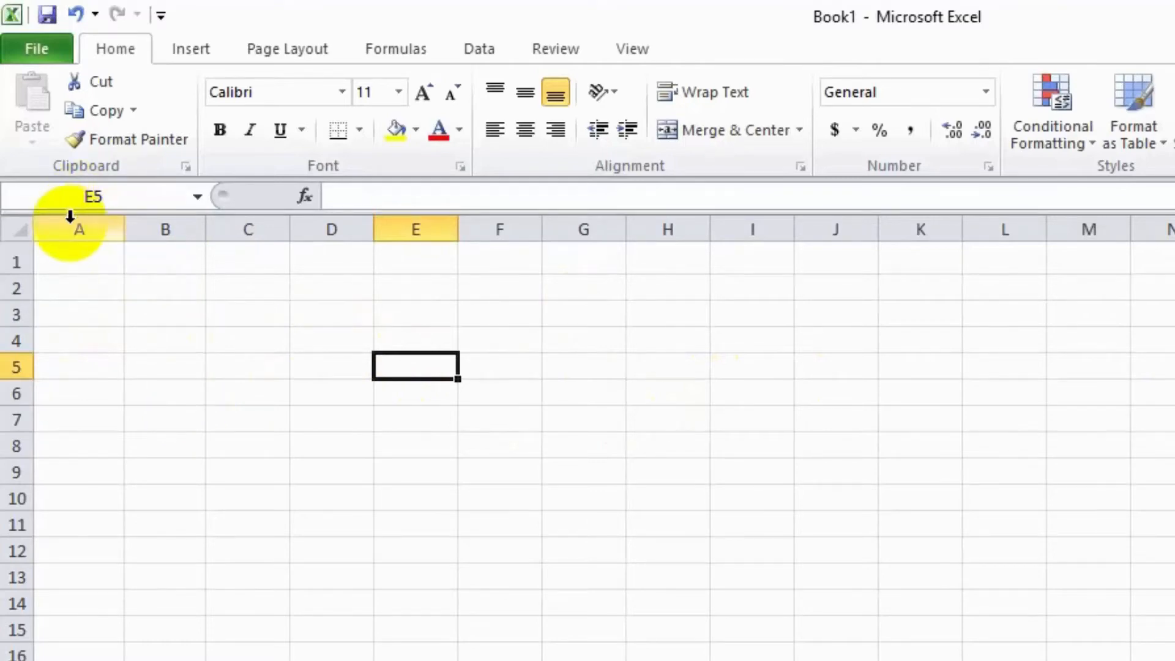
- Set the column width of columns A through D to 15
drag(70, 217, 330, 230)
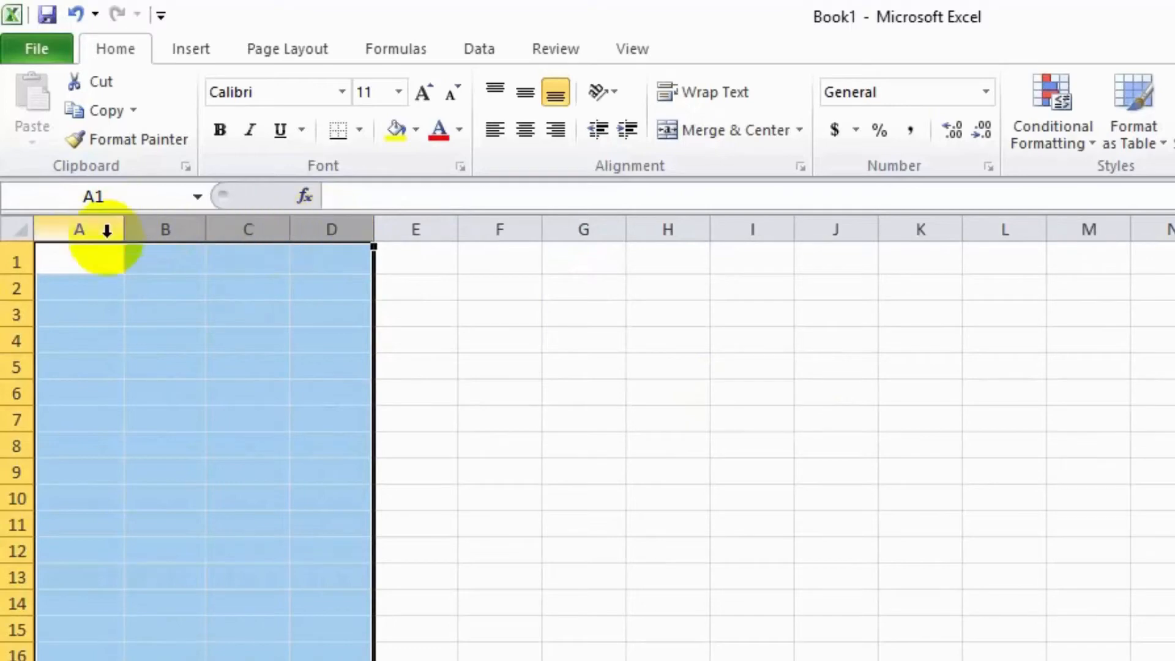
right_click(181, 268)
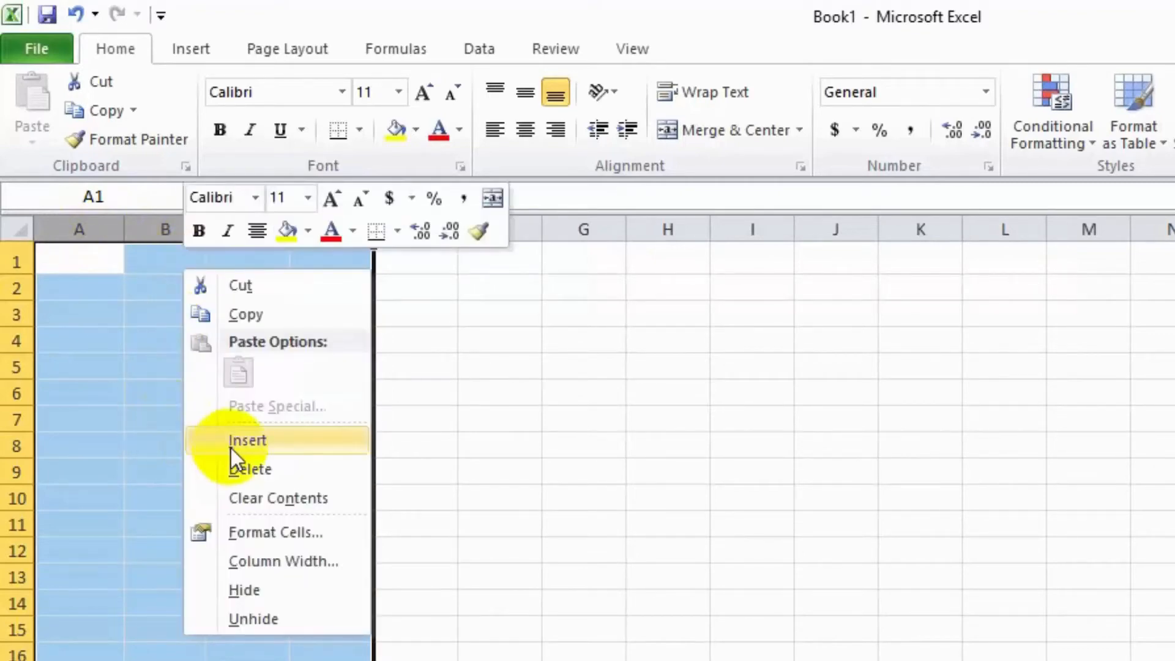
click(307, 559)
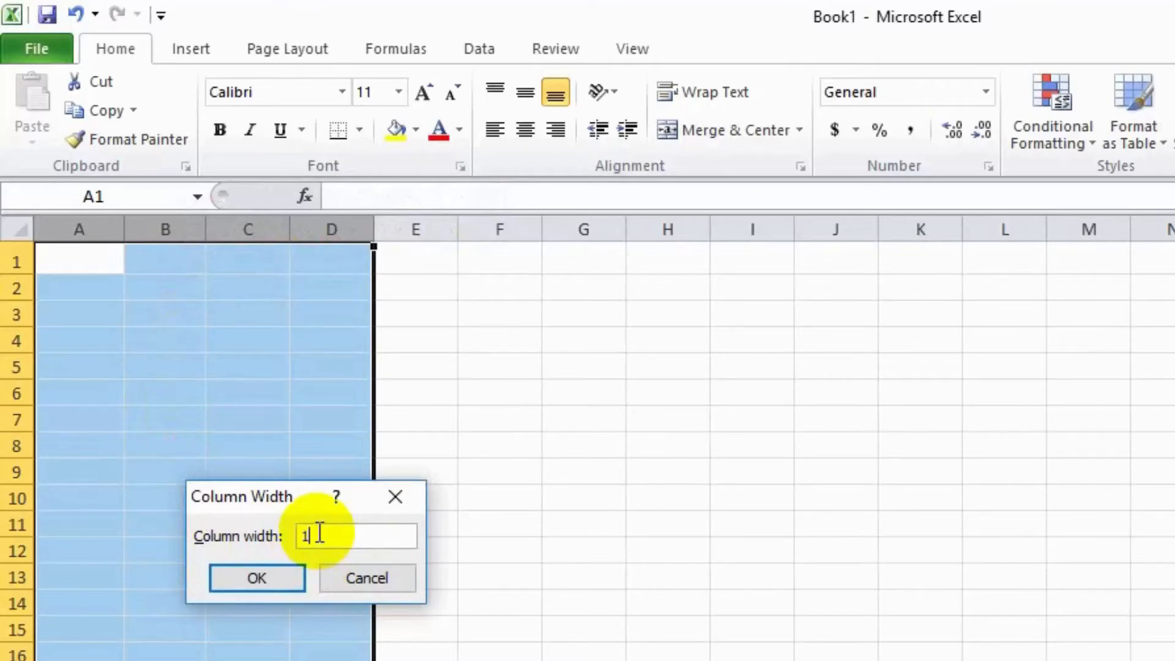
text(15)
click(266, 579)
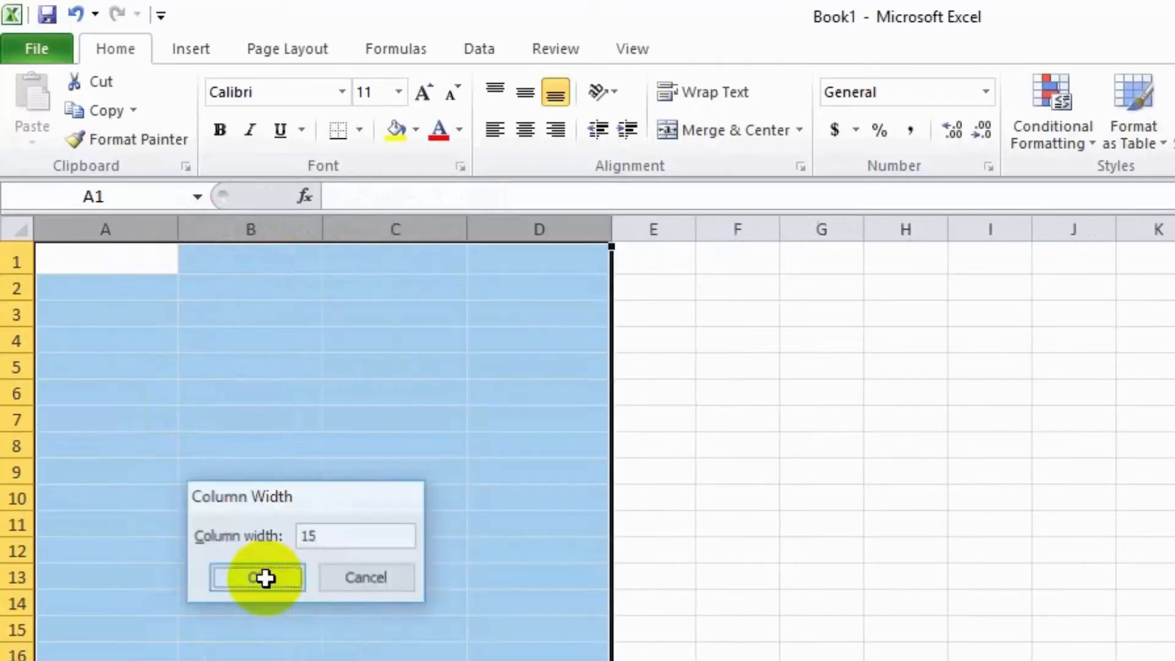
click(114, 268)
drag(237, 267, 376, 267)
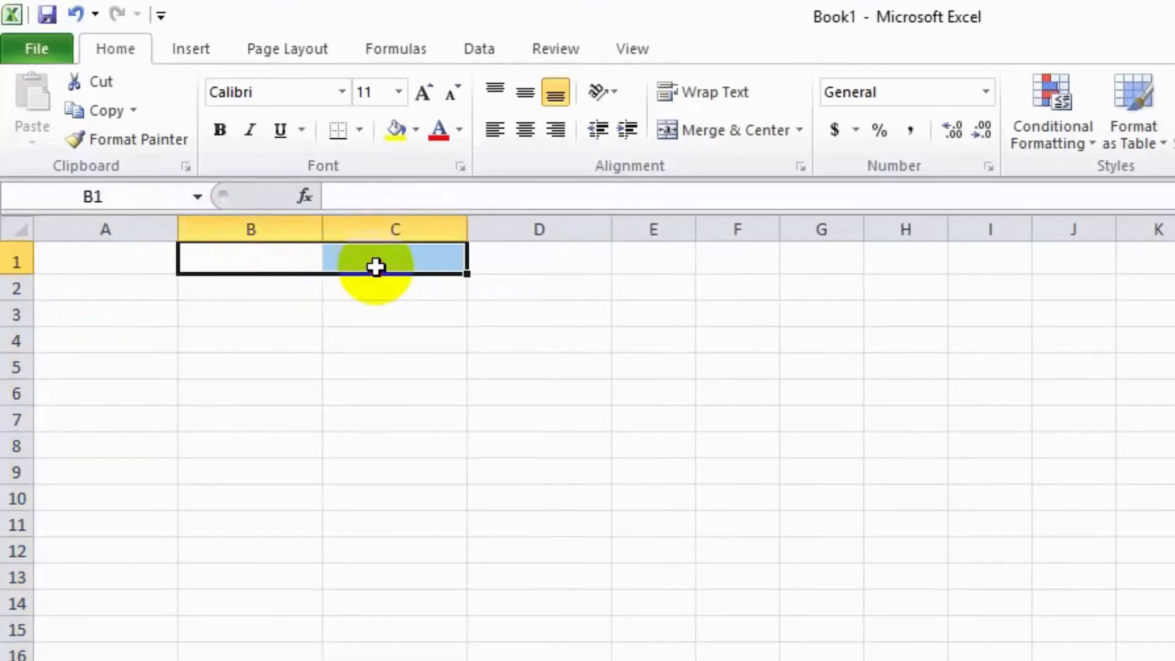
click(376, 267)
click(524, 258)
click(520, 307)
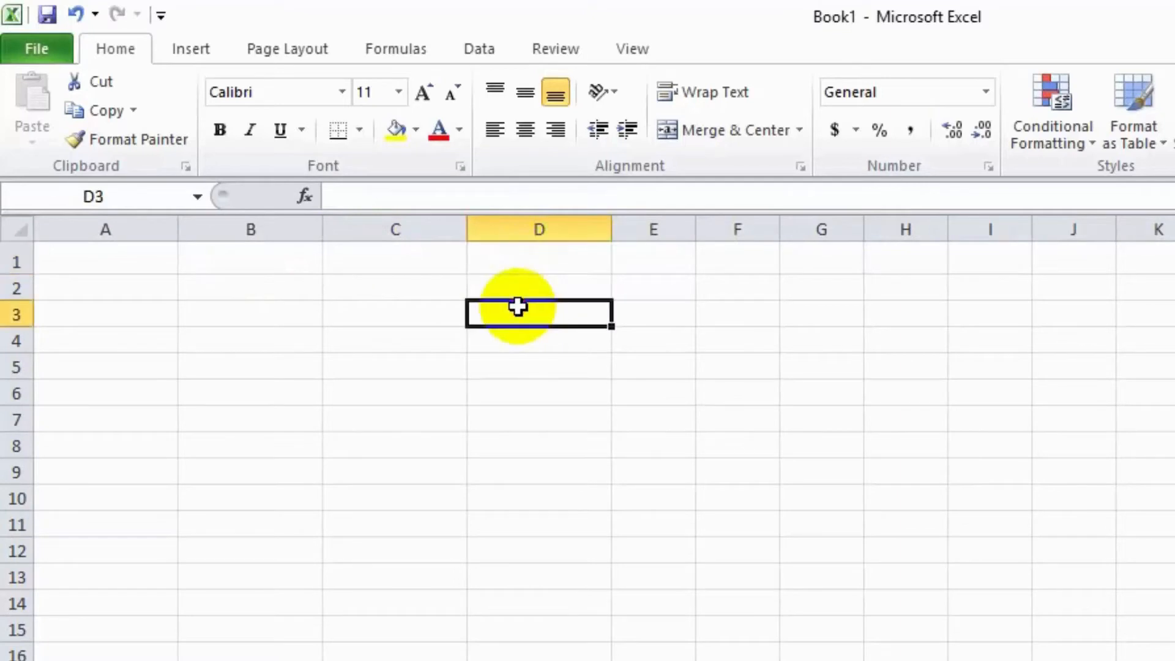
click(262, 328)
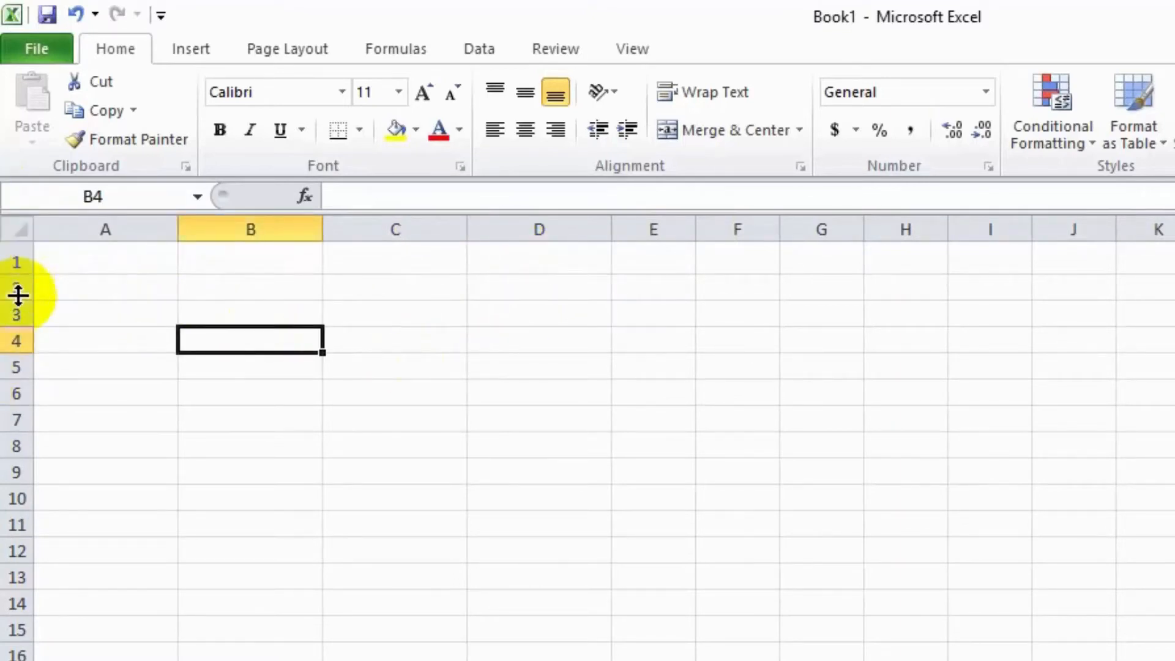
- Increase the height of rows 1 through 5 to one uniform row height value
drag(9, 261, 8, 355)
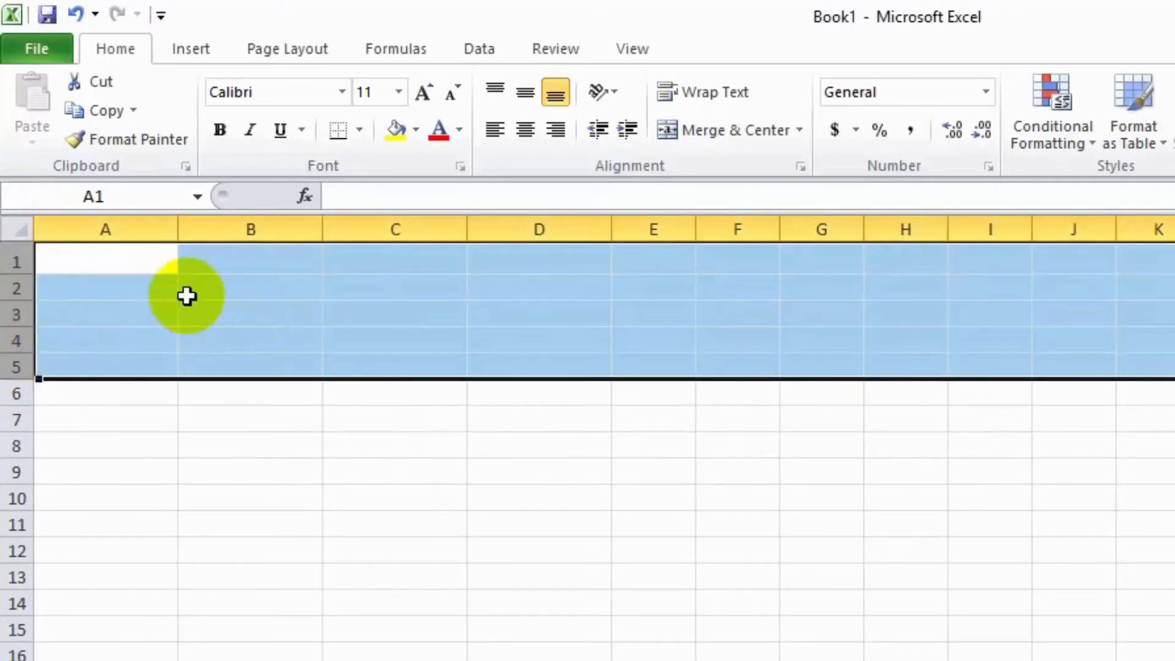
right_click(151, 285)
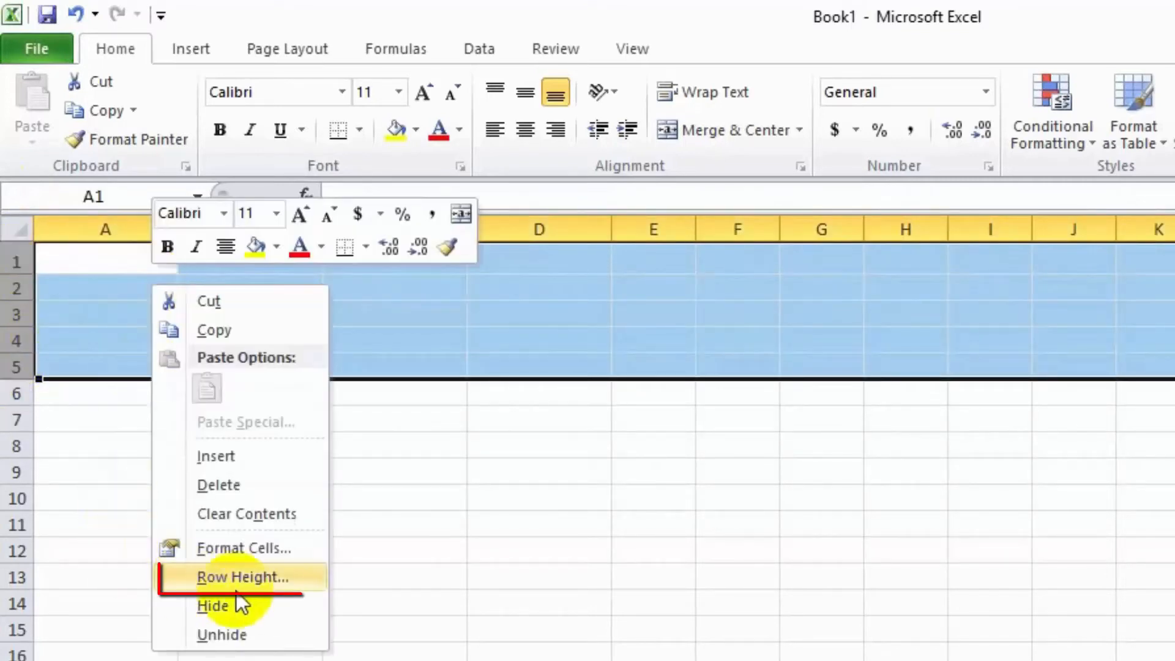
click(252, 582)
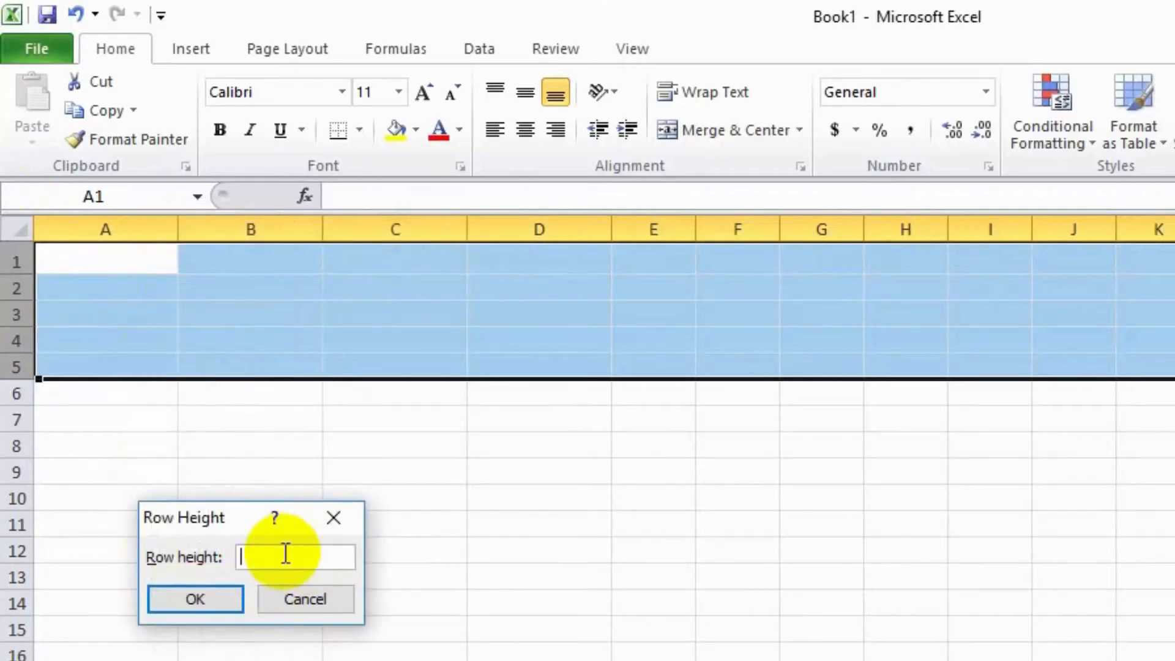
click(208, 609)
click(203, 393)
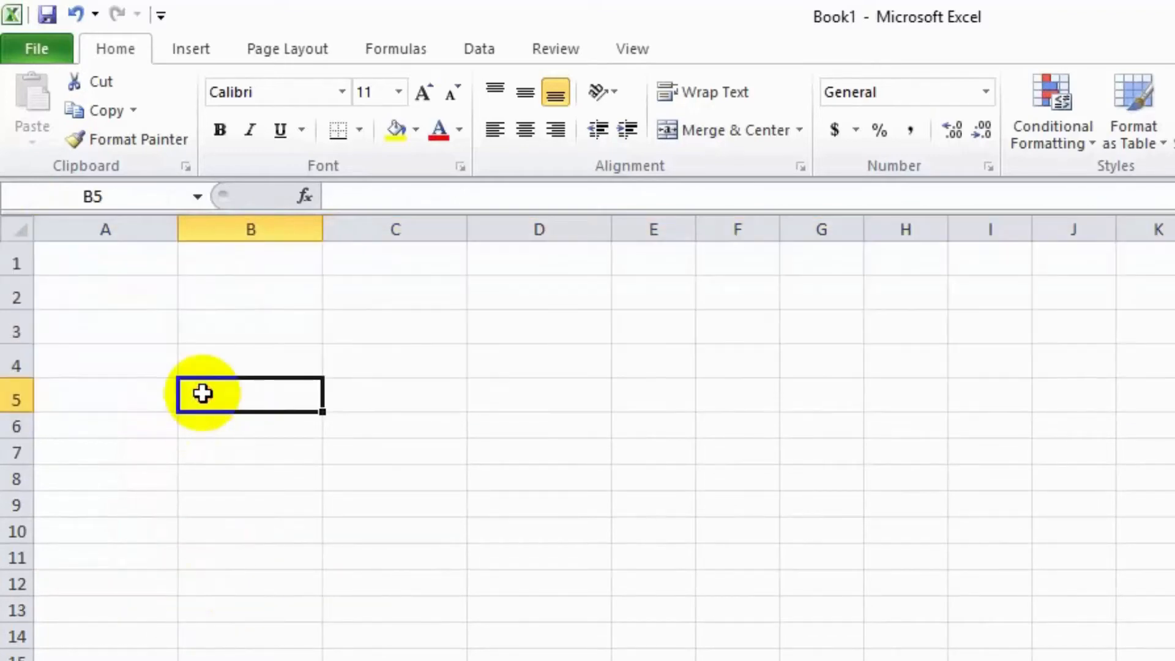
click(230, 363)
click(230, 316)
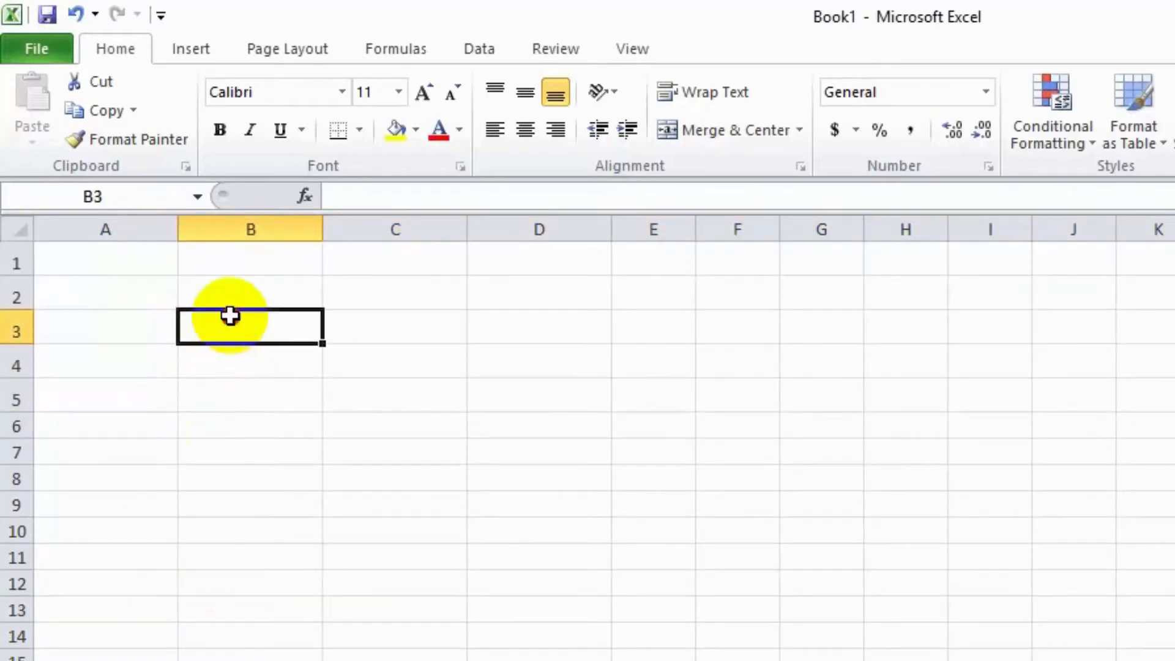
drag(214, 278, 125, 270)
click(125, 270)
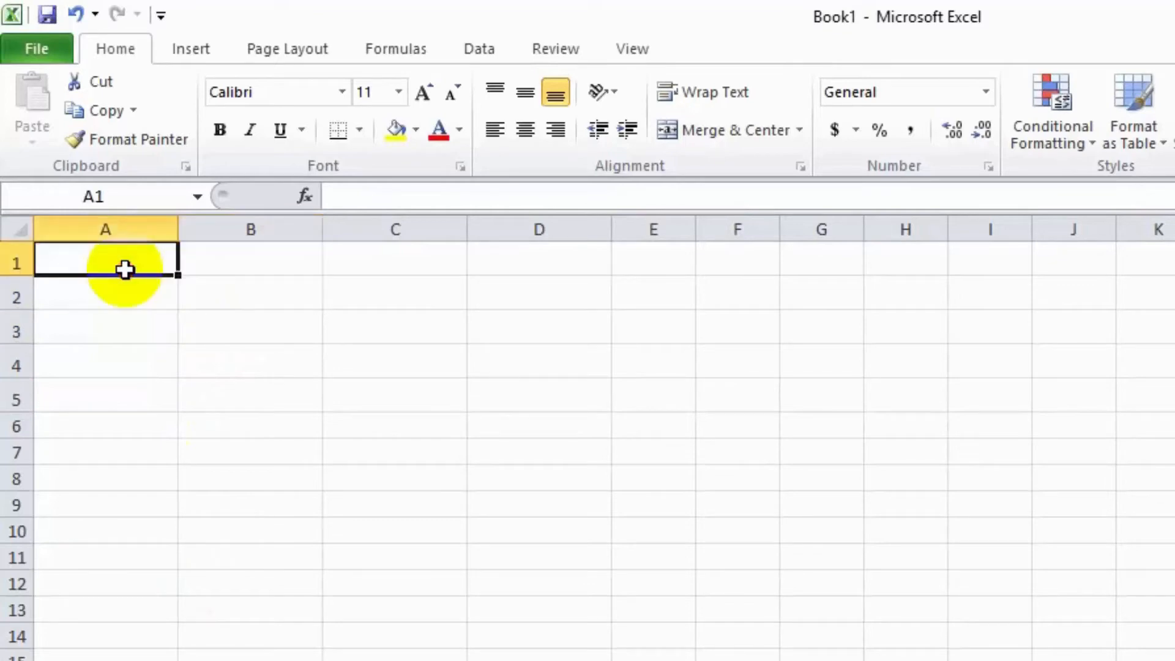
click(116, 306)
click(112, 342)
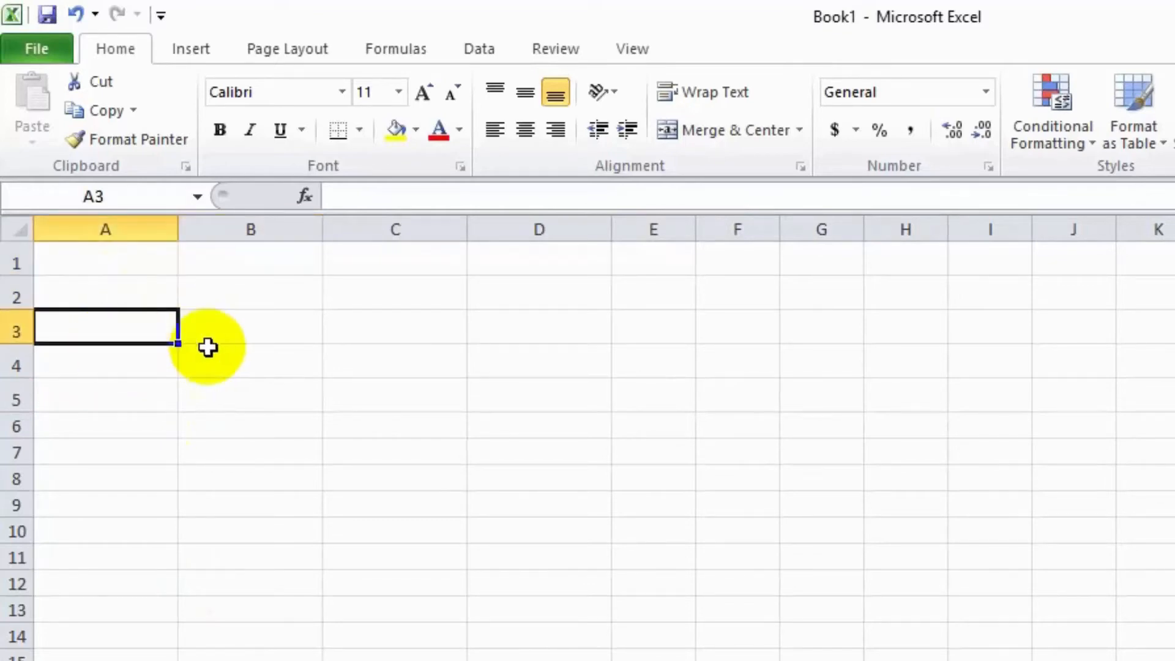
- Select single cells one after another, including B1, C2, C5 and B1 again, finishing on A1
click(268, 270)
click(384, 296)
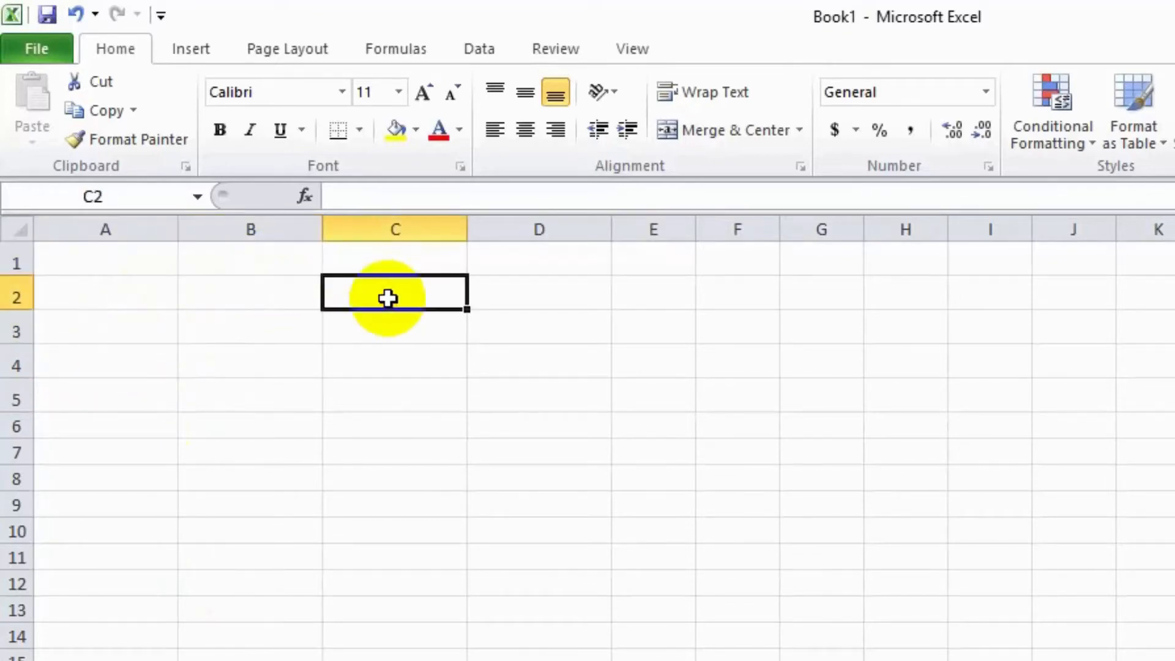
click(520, 298)
click(347, 392)
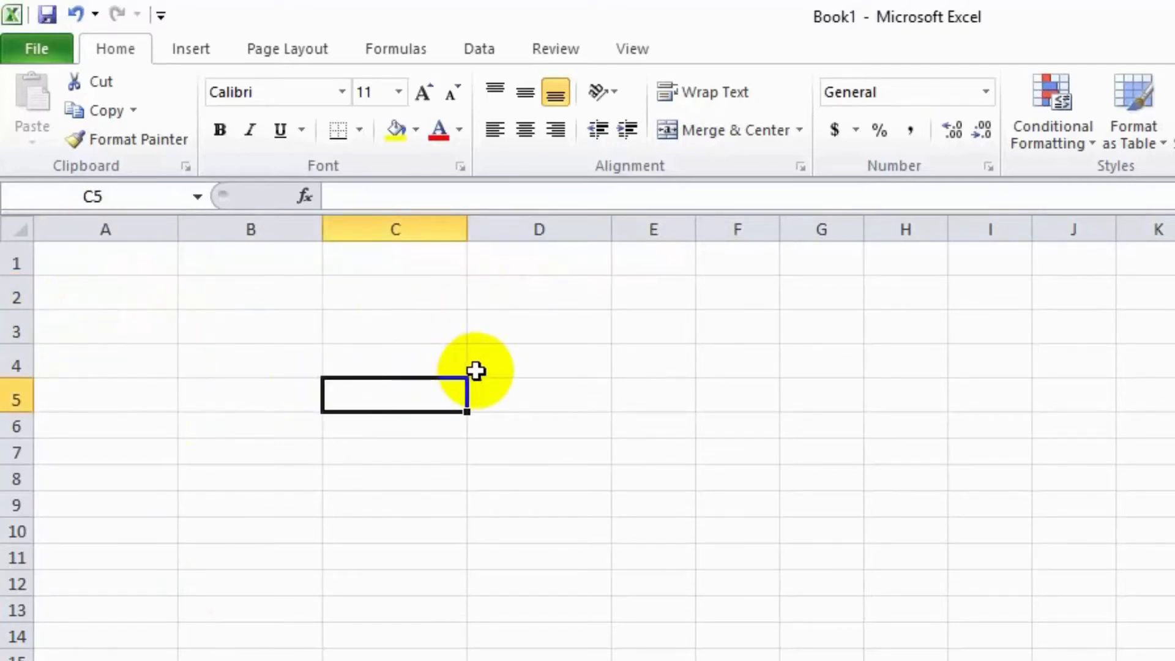
click(150, 268)
click(244, 272)
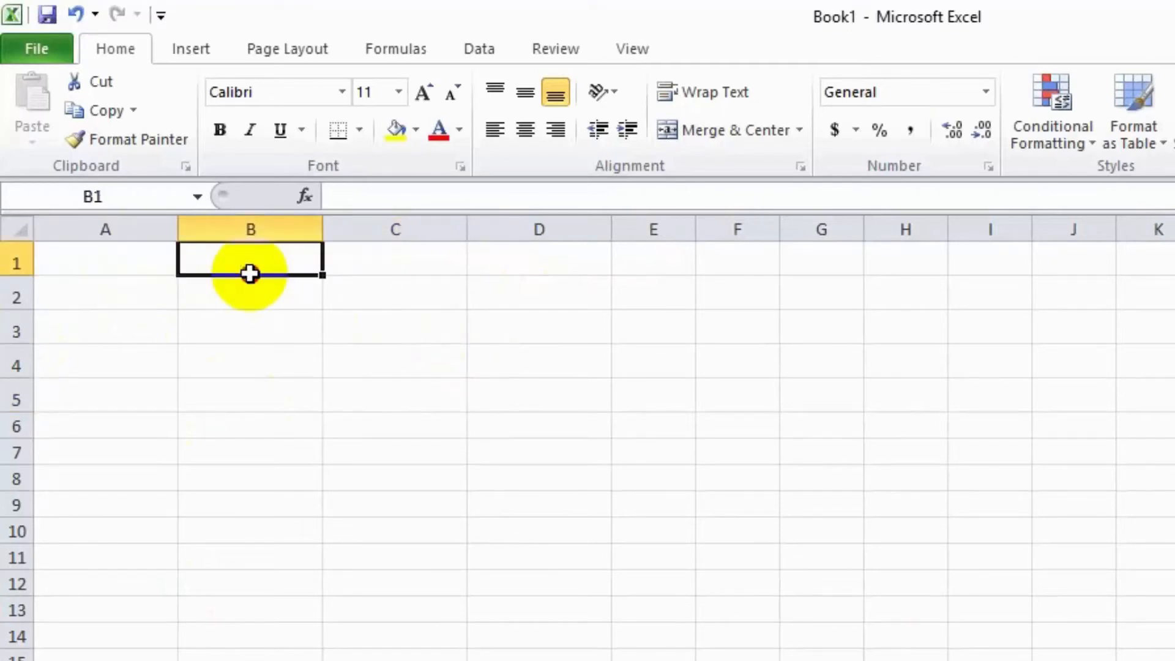
click(140, 257)
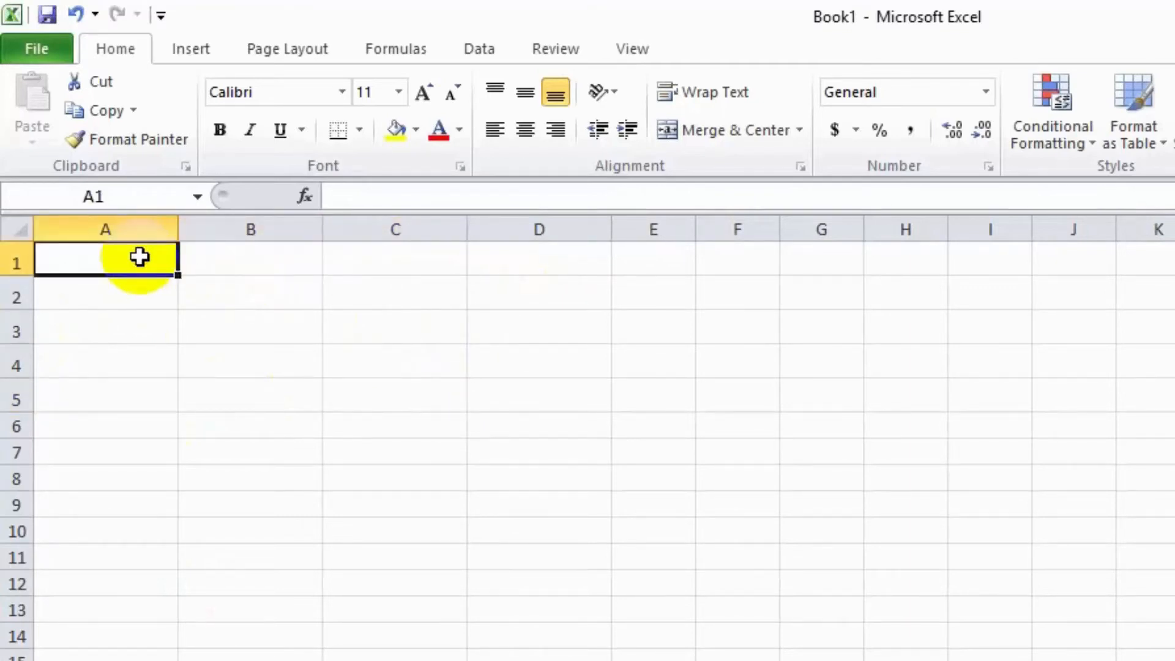
- Move the active cell rightward one column at a time along row 1, past column E, and return to A1
key(Right)
key(Right)
key(Right)
key(Right)
key(Right)
key(Right)
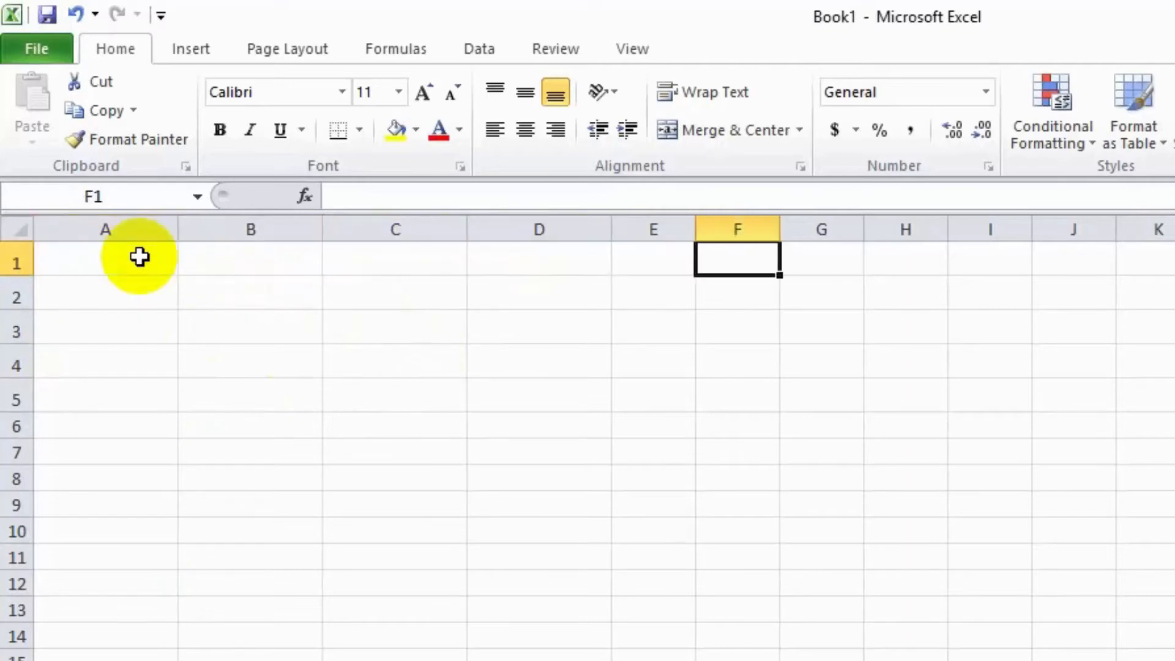
key(Left)
key(Left)
key(Left)
key(Left)
key(Left)
key(Left)
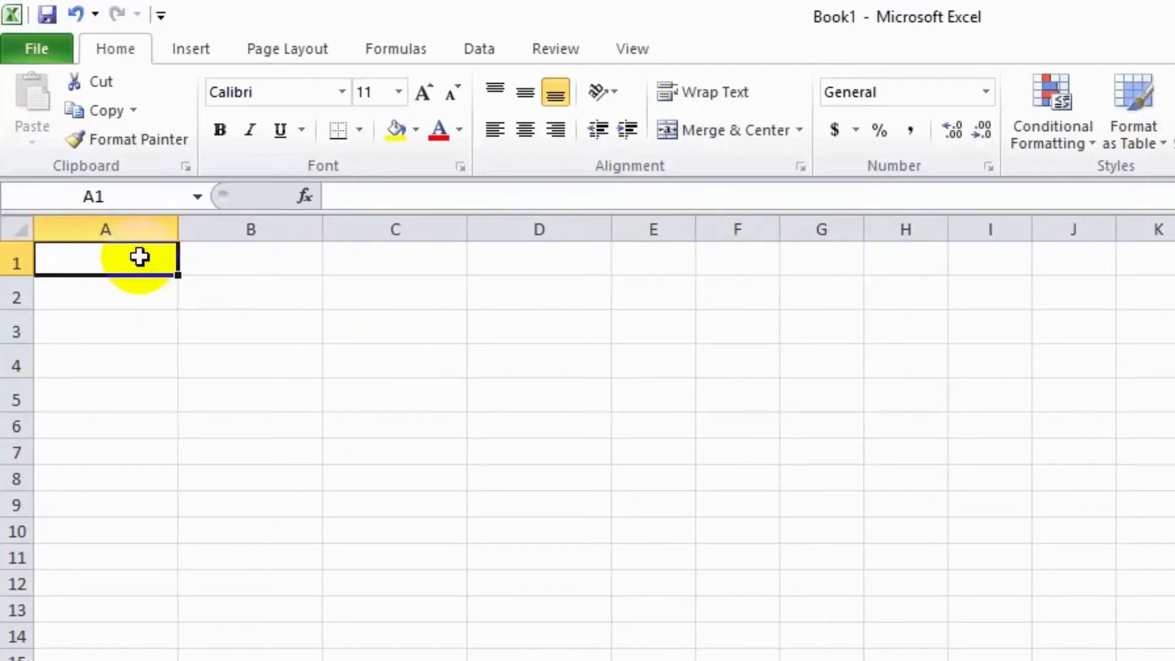
- Move the active cell down column A one row at a time to at least row 7 and return to A1
key(Down)
key(Down)
key(Down)
key(Down)
key(Down)
key(Down)
key(Down)
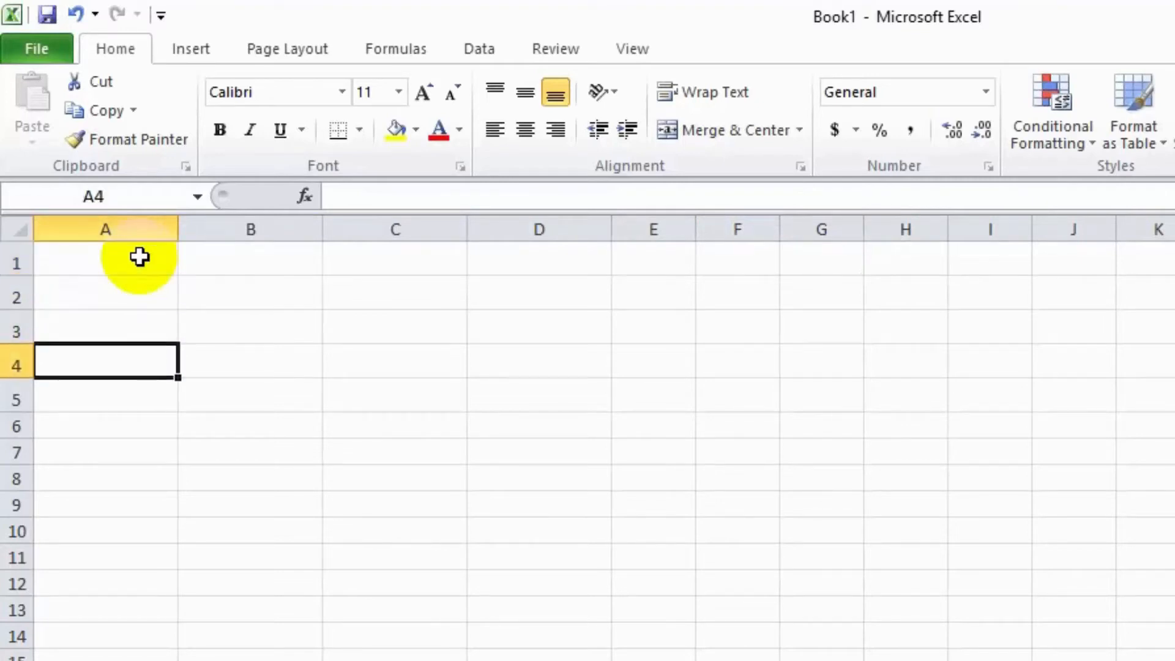
key(Up)
key(Up)
key(Up)
key(Up)
key(Up)
key(Up)
key(Up)
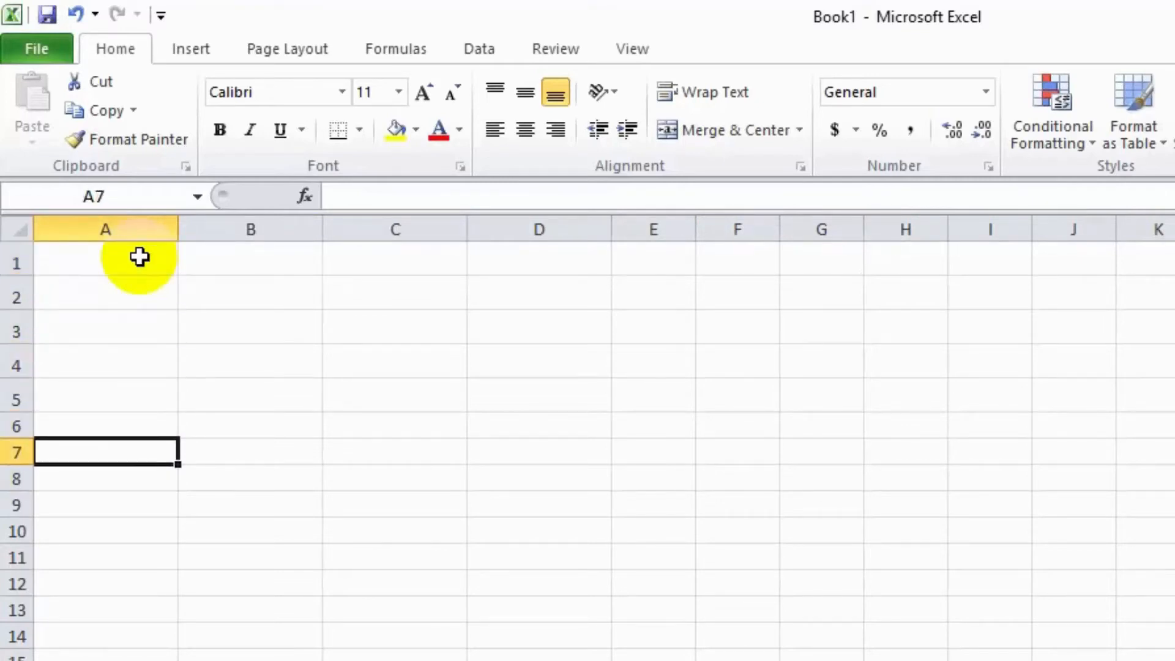
- Move the active cell a few columns along row 1 and back, followed by one row down and back to A1
key(Right)
key(Right)
key(Right)
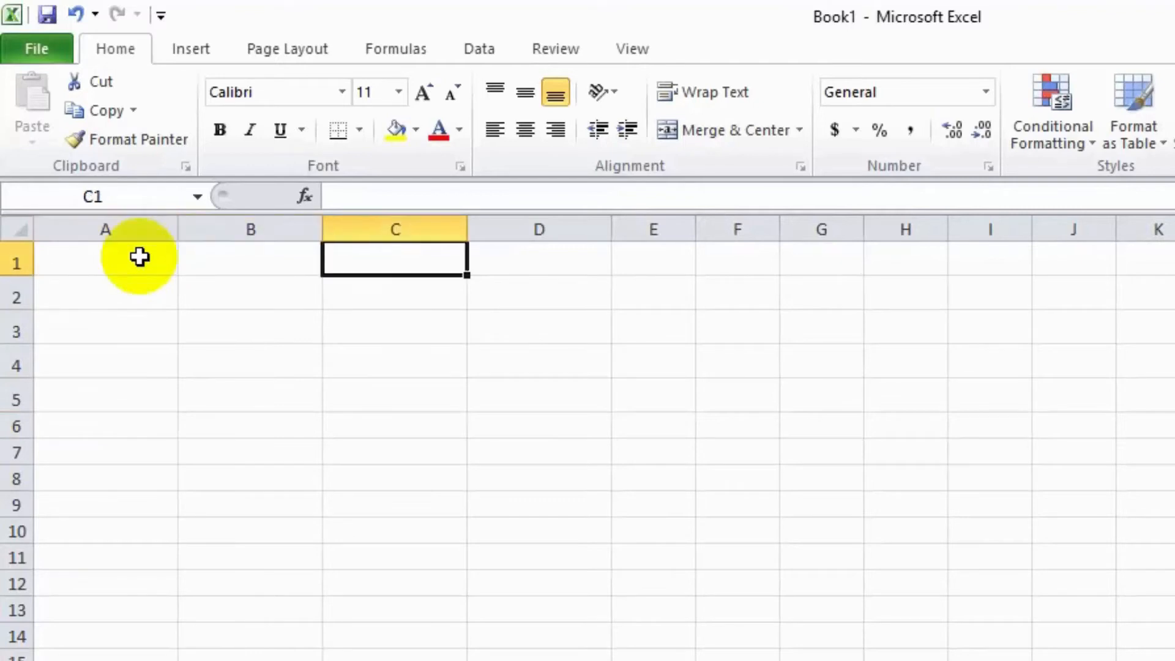
key(Left)
key(Left)
key(Left)
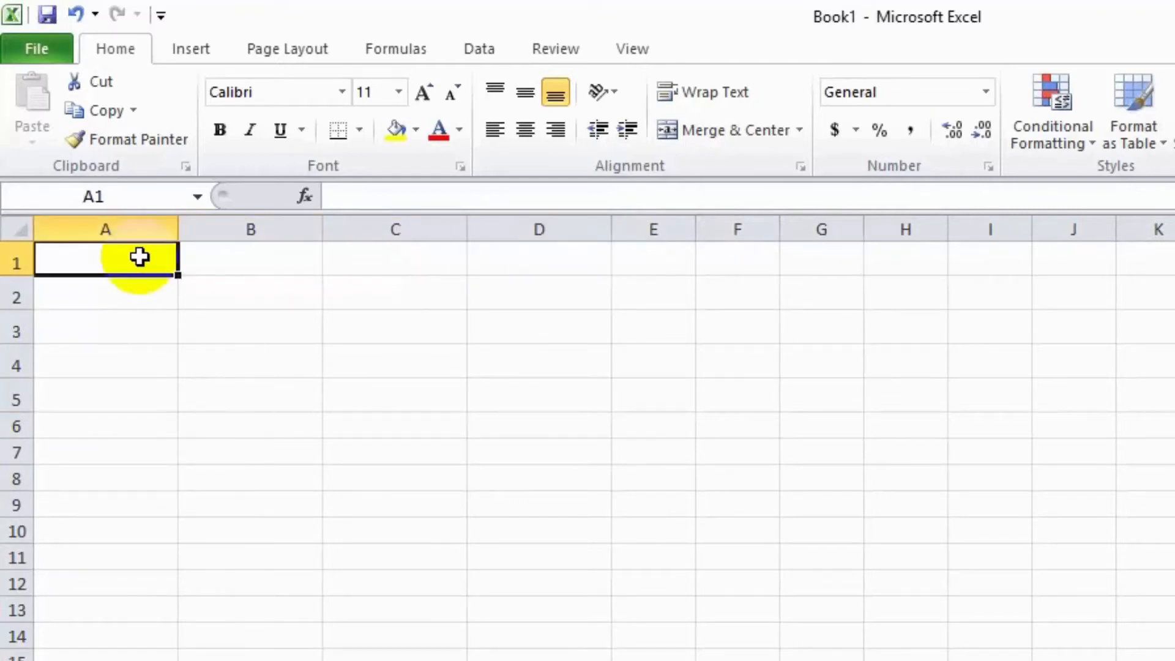
key(Down)
key(Up)
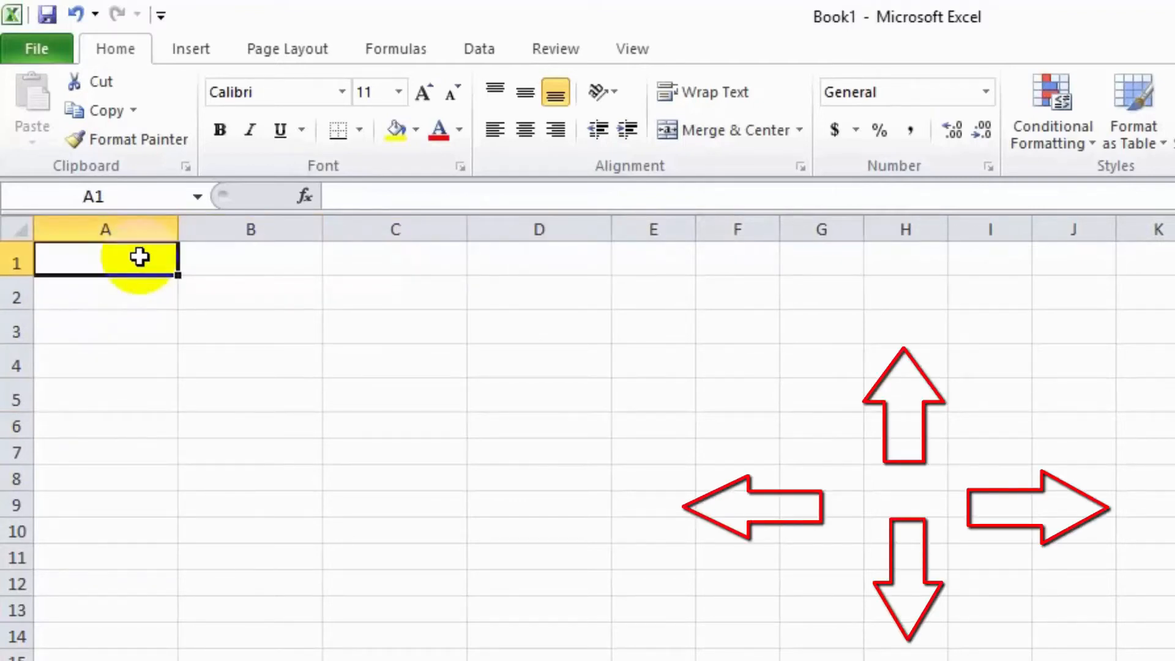
- Walk the active cell cell by cell from A1 along row 1 and back, twice, finishing on A1
key(Right)
key(Right)
key(Right)
key(Right)
key(Left)
key(Left)
key(Left)
key(Left)
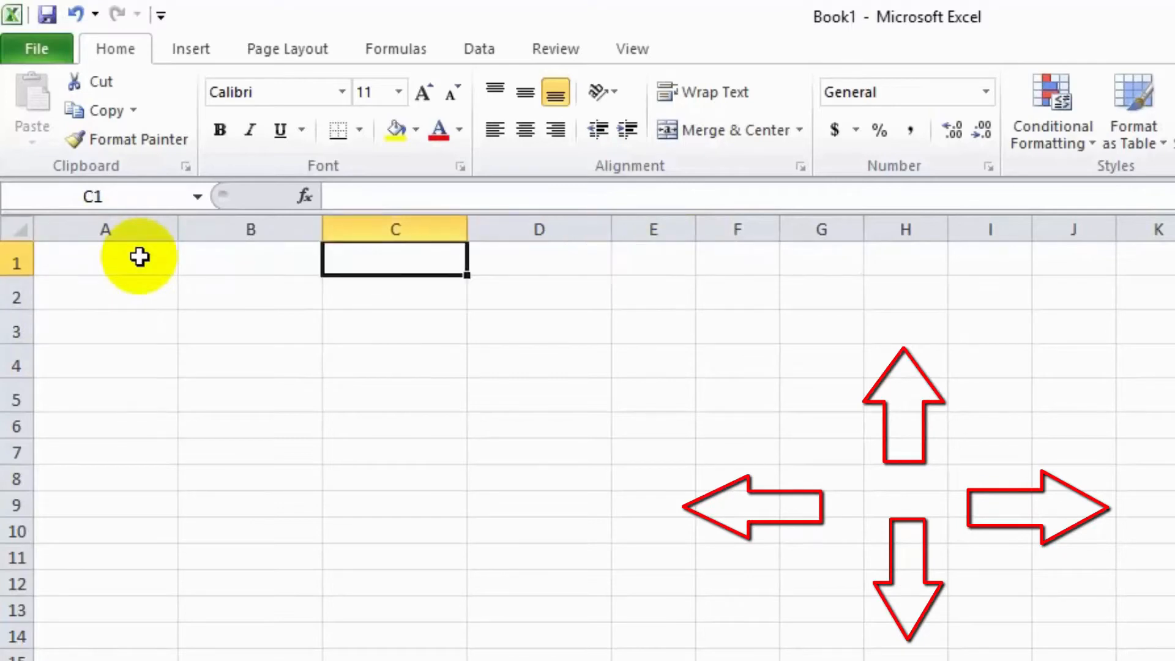
key(Right)
key(Right)
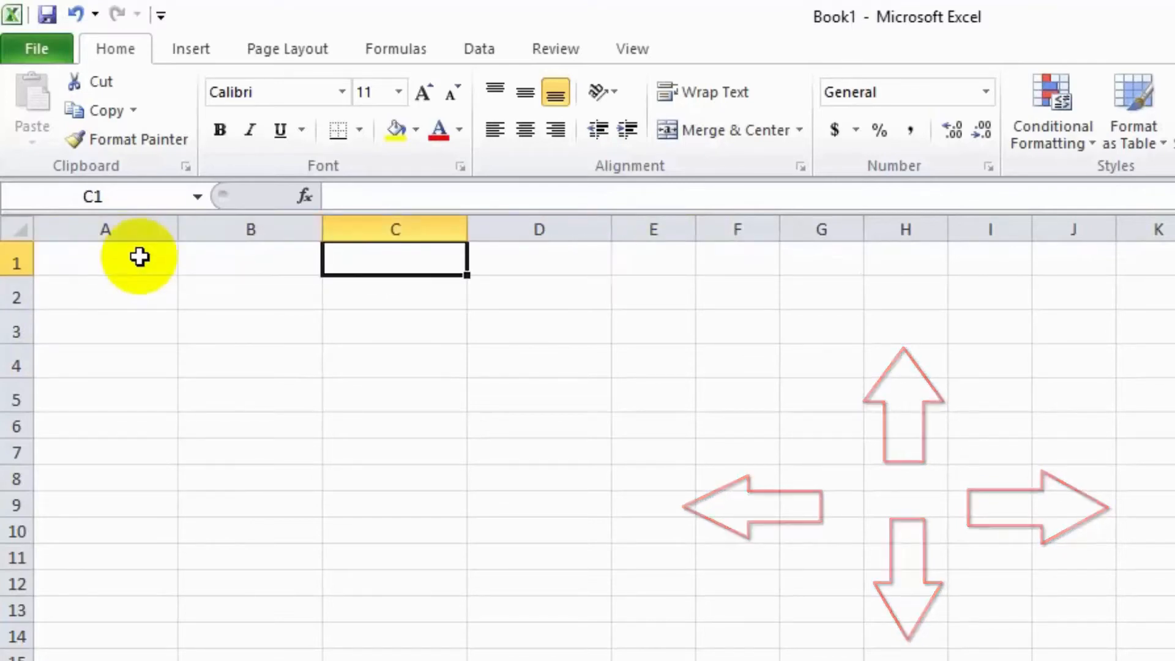
key(Left)
key(Left)
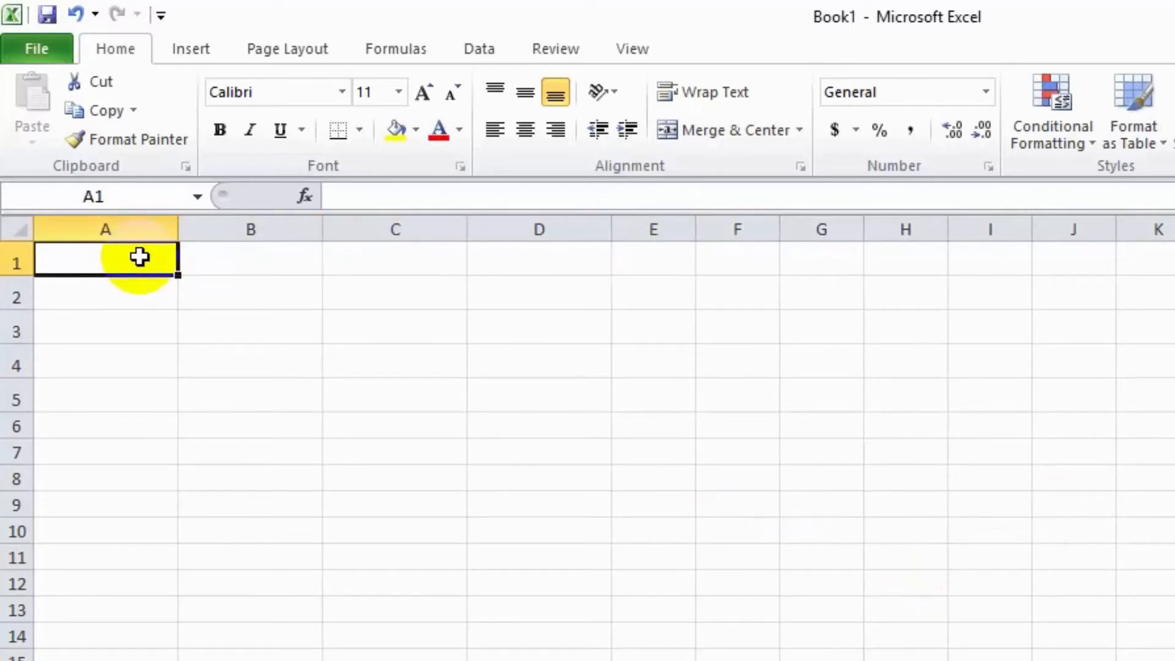
- Advance the active cell from A1 to H1 in forward tab order and return to A1 in reverse tab order
key(Tab)
key(Tab)
key(Tab)
key(Tab)
key(Tab)
key(Tab)
key(Tab)
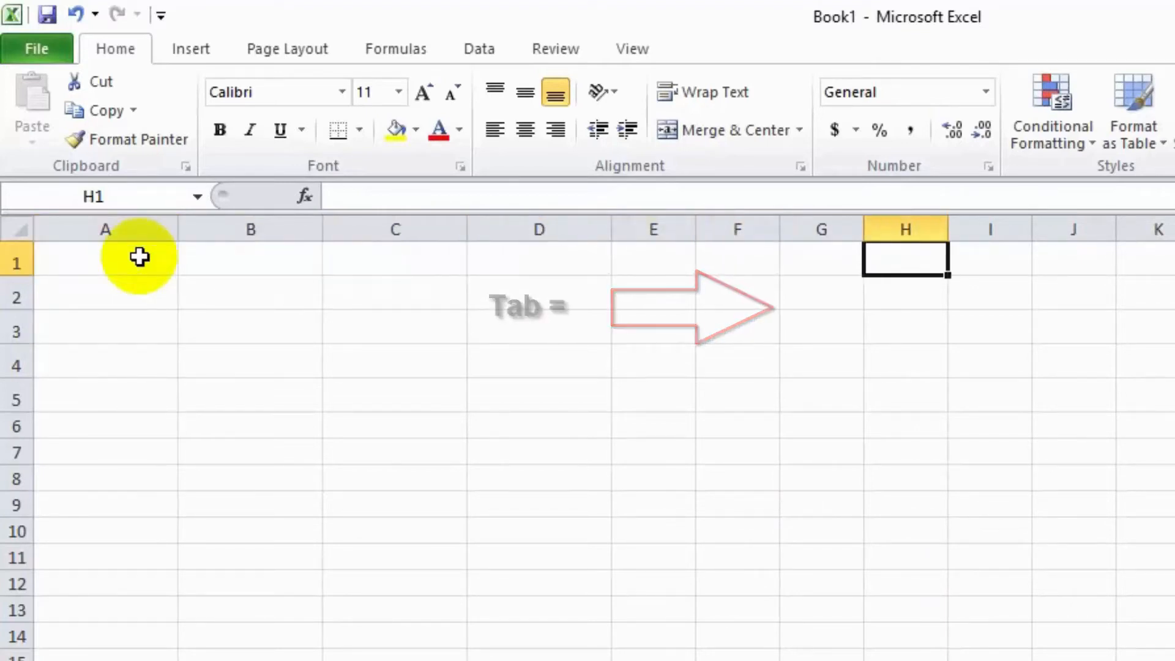
key(shift+Tab)
key(shift+Tab)
key(shift+Tab)
key(shift+Tab)
key(shift+Tab)
key(shift+Tab)
key(shift+Tab)
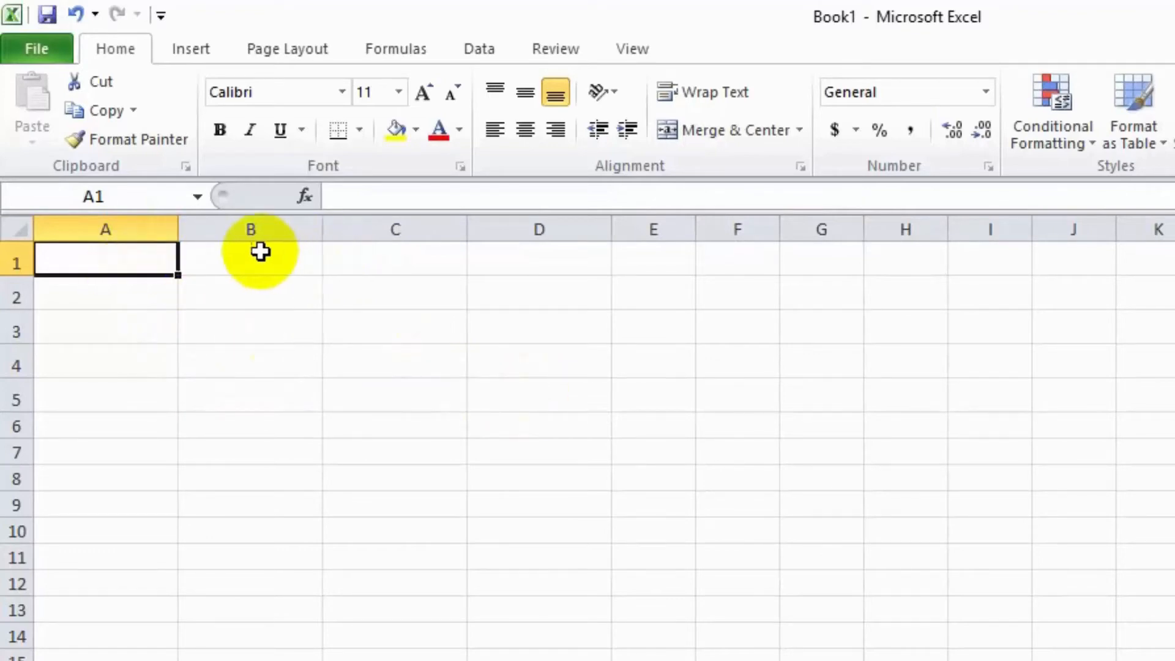
- From A1, jump to the sheet's last column and back, and to its last row and back
click(244, 258)
click(119, 262)
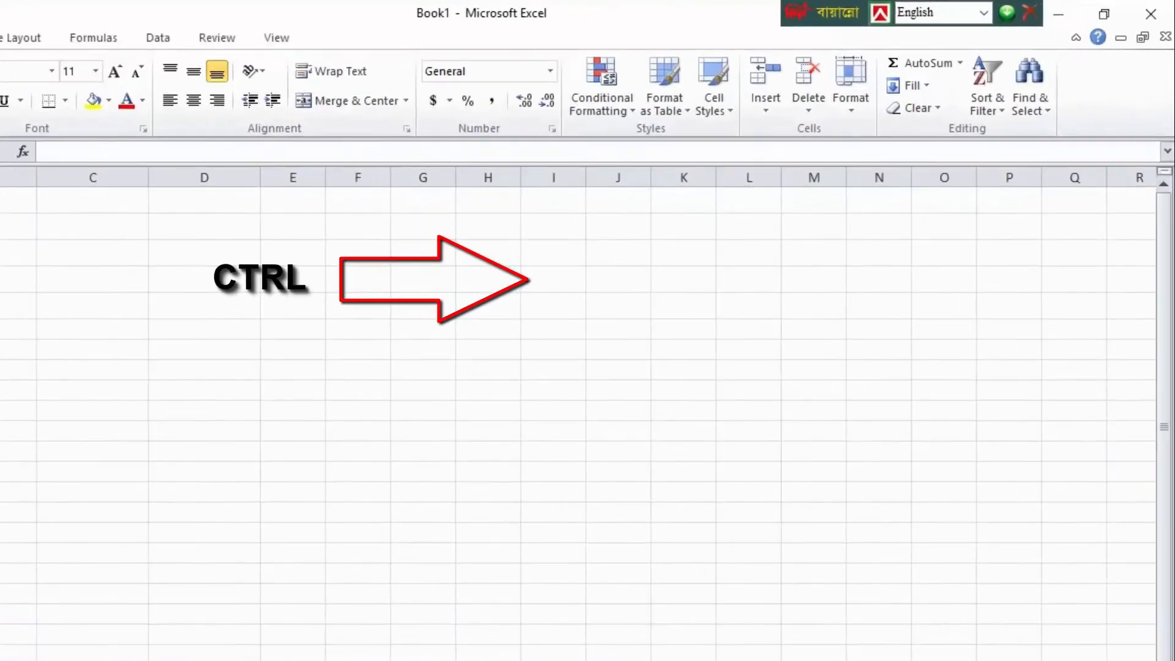
key(ctrl+Right)
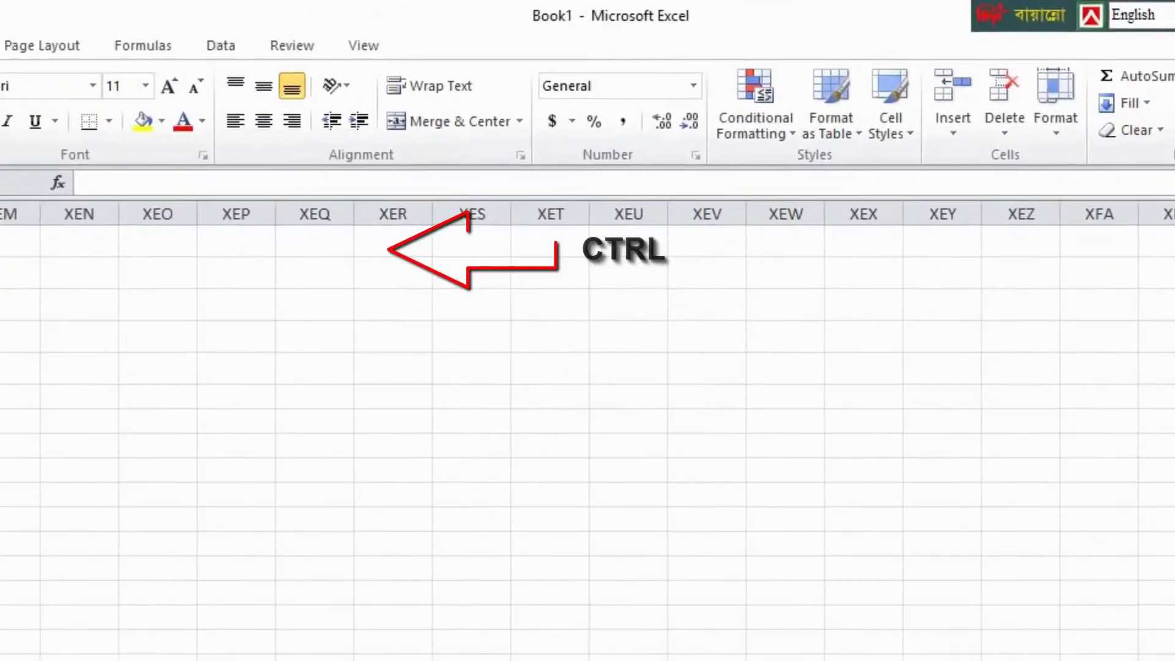
key(ctrl+Left)
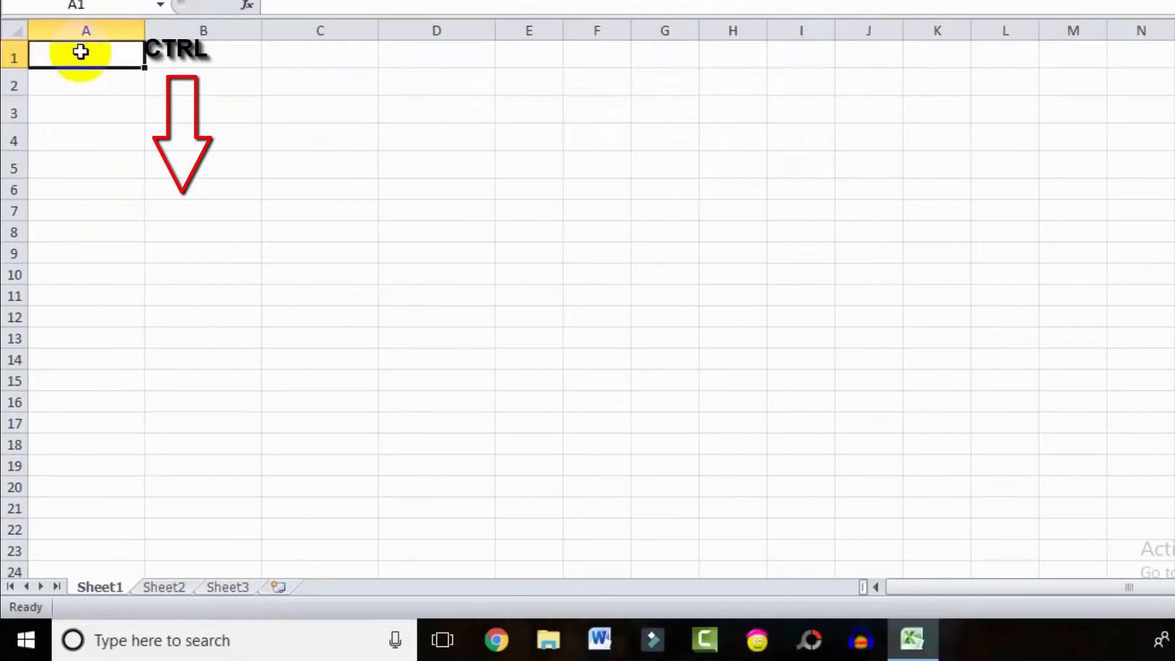
key(ctrl+Down)
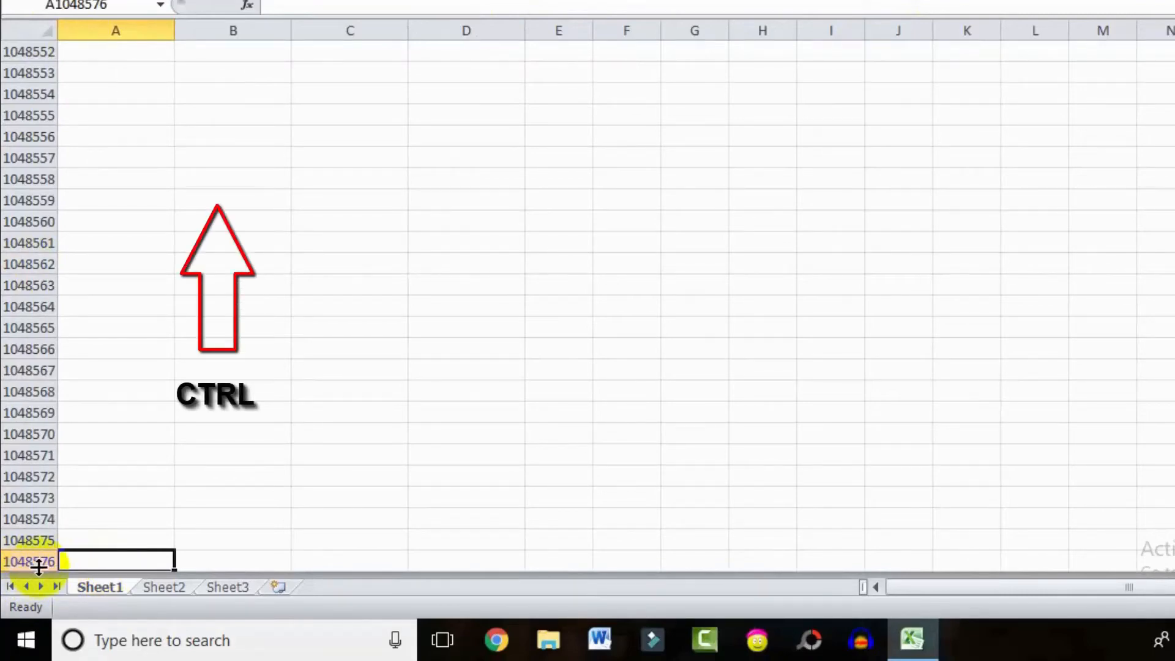
key(ctrl+Up)
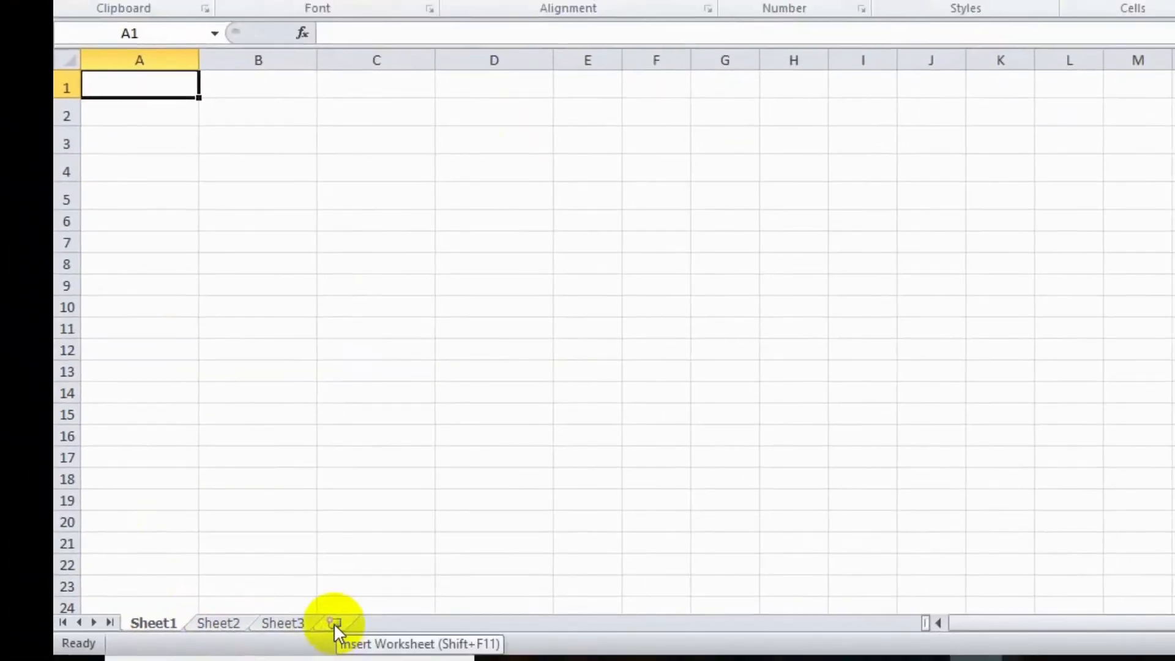
- Insert a new worksheet after Sheet3 and switch through all sheets from Sheet1 to Sheet4
click(333, 621)
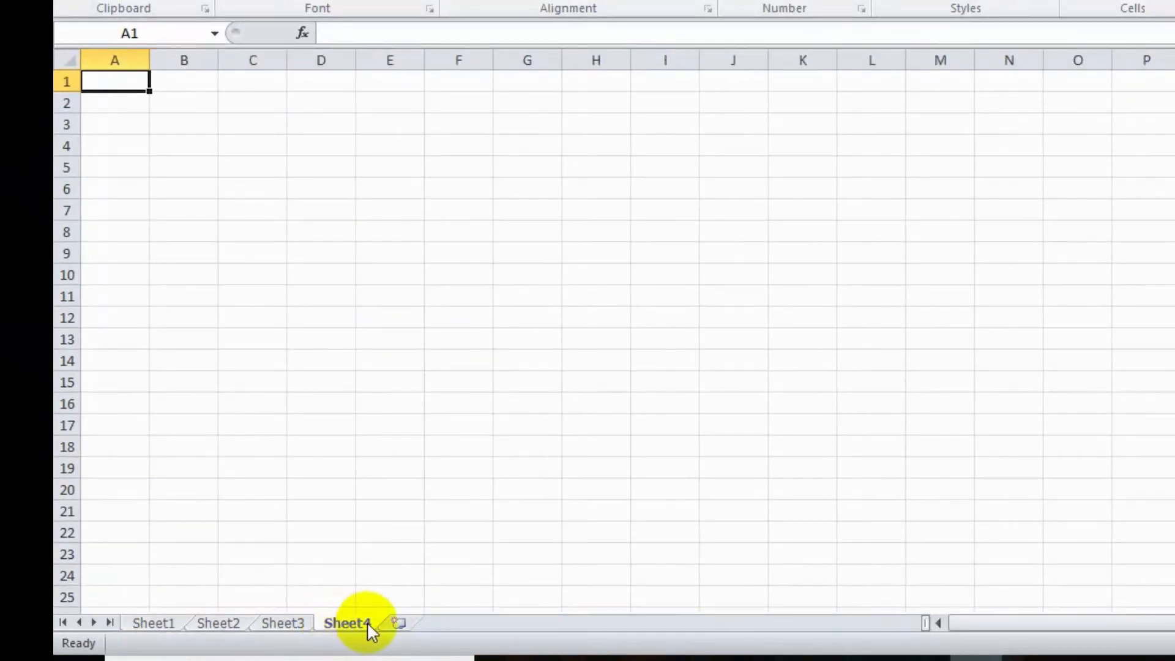
click(151, 623)
click(211, 623)
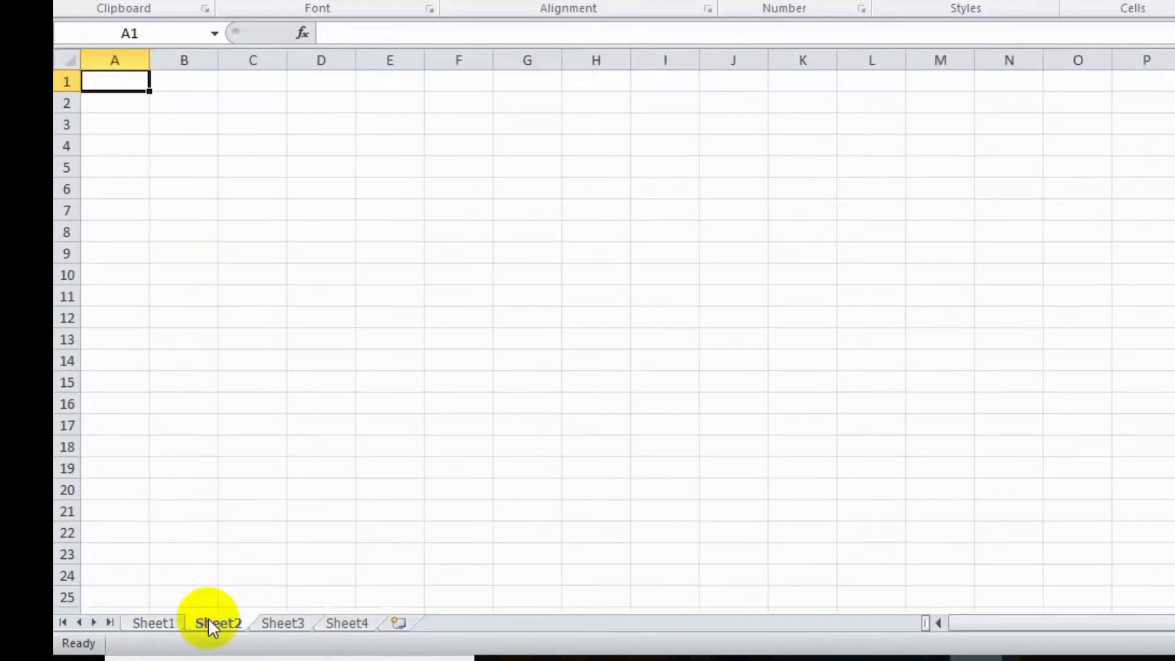
click(288, 620)
click(346, 621)
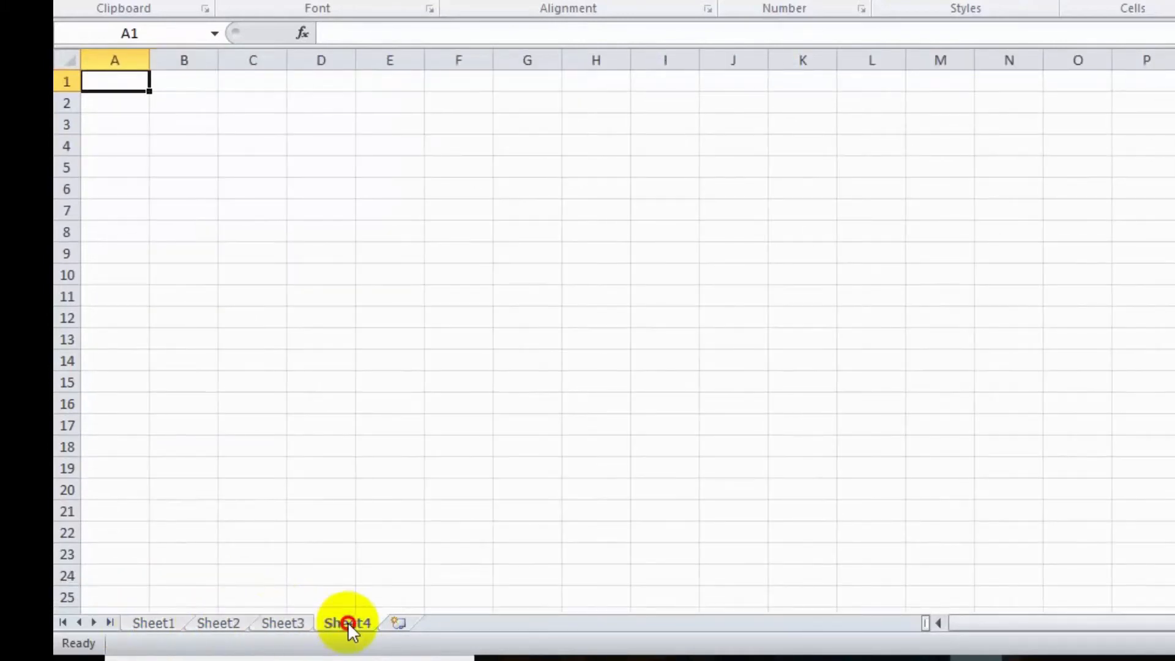
- Insert another worksheet after Sheet4 and delete that added sheet
click(400, 622)
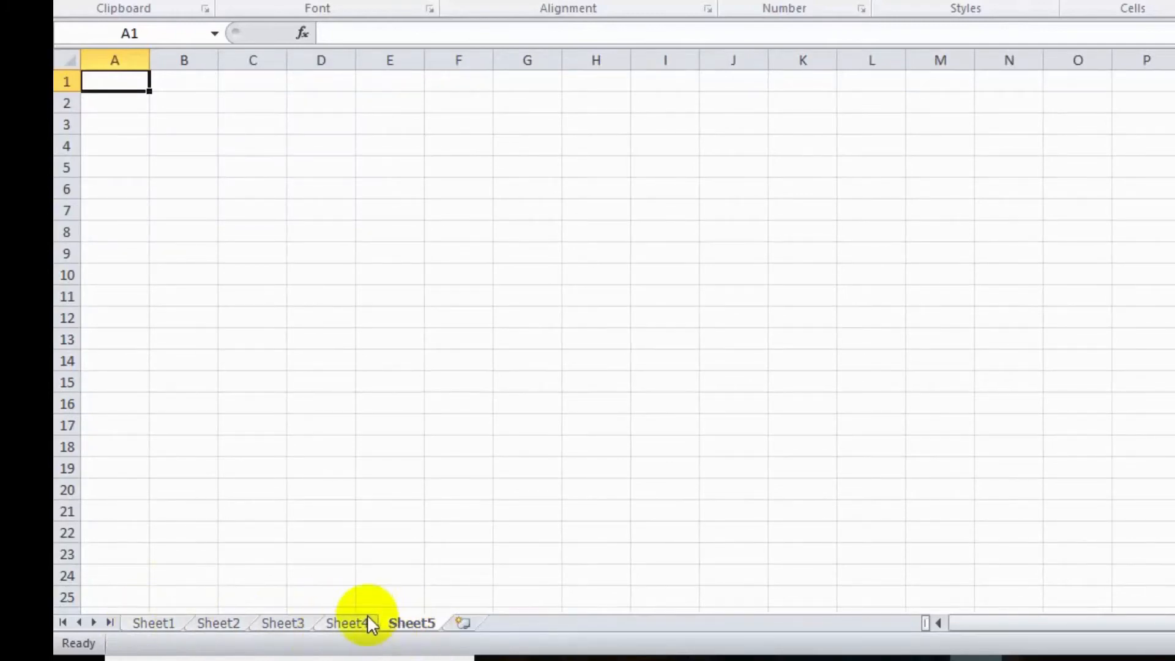
right_click(414, 619)
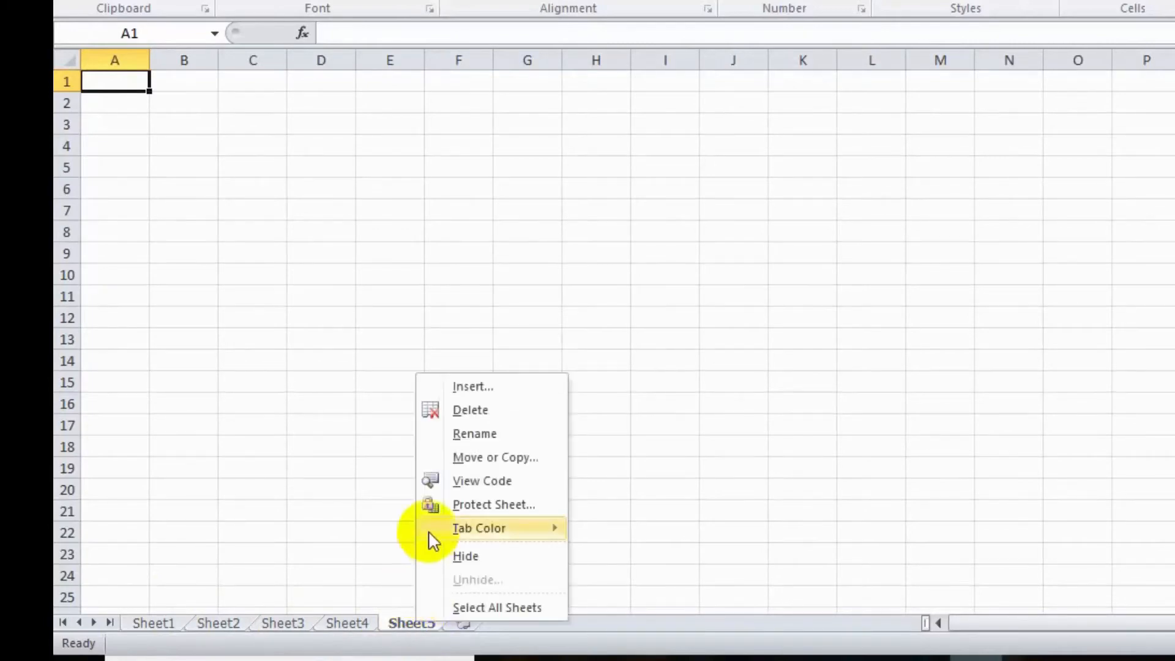
mouse_move(492, 525)
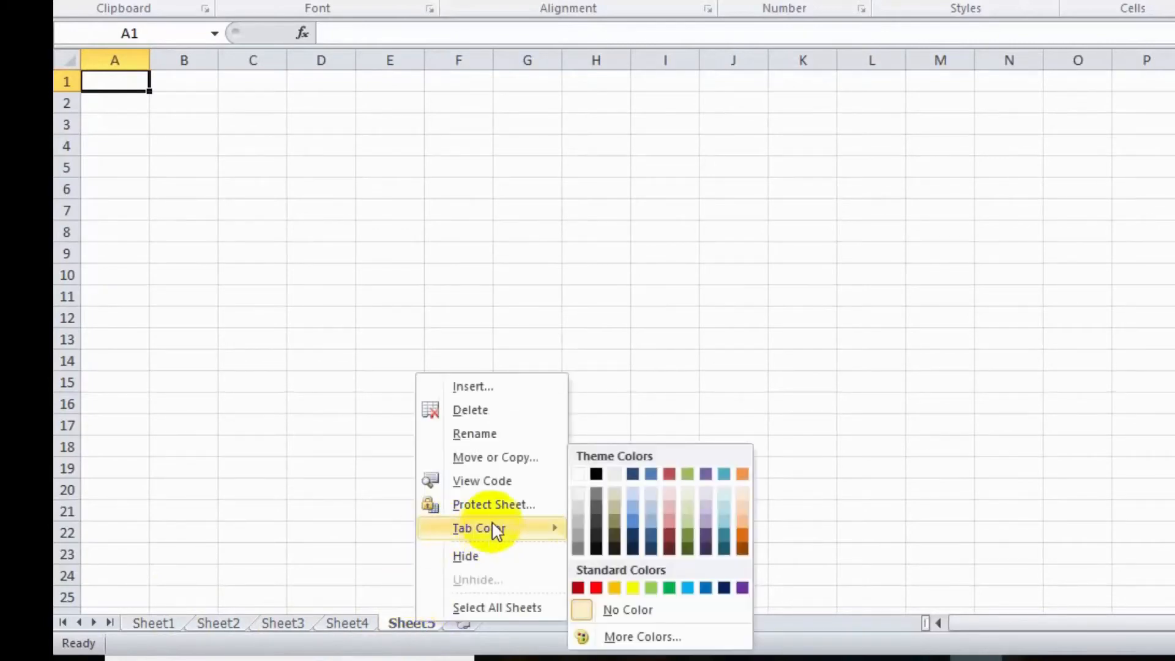
click(479, 412)
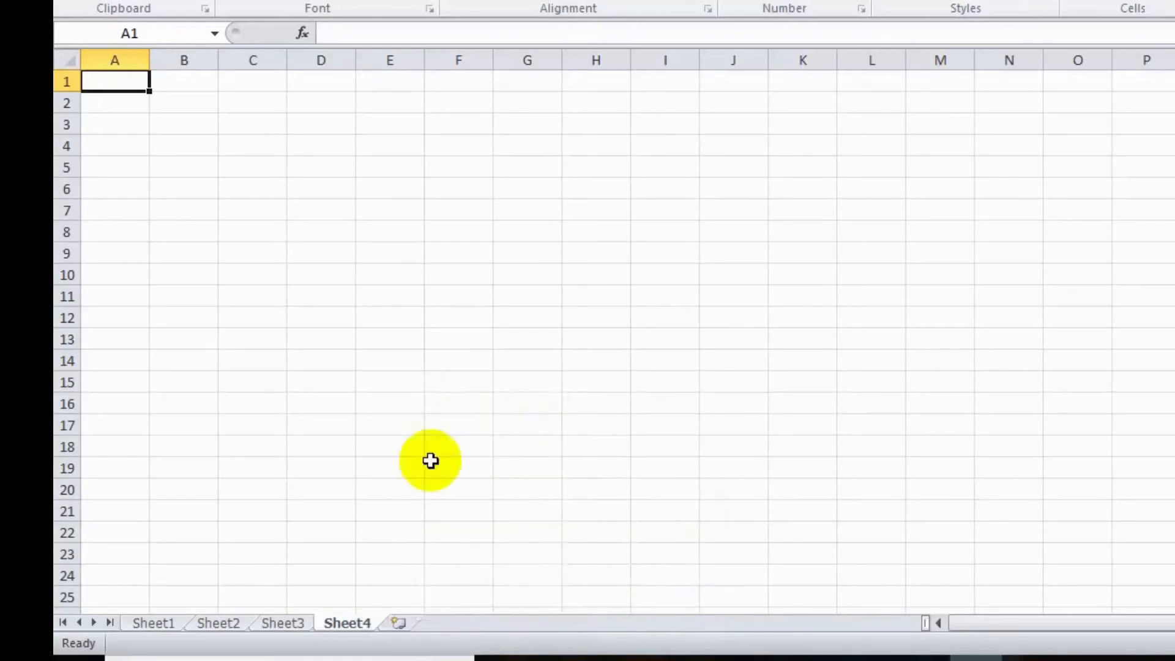
- Rename Sheet4 as Example and select cell E22 on it
right_click(345, 621)
click(410, 440)
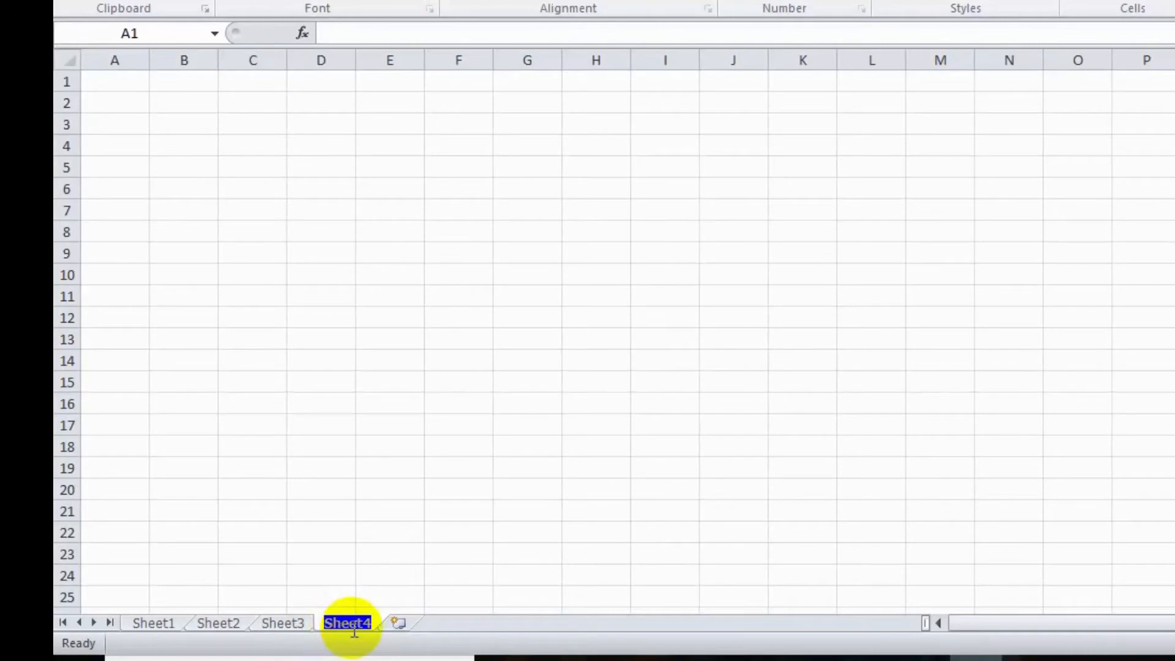
text(Exa)
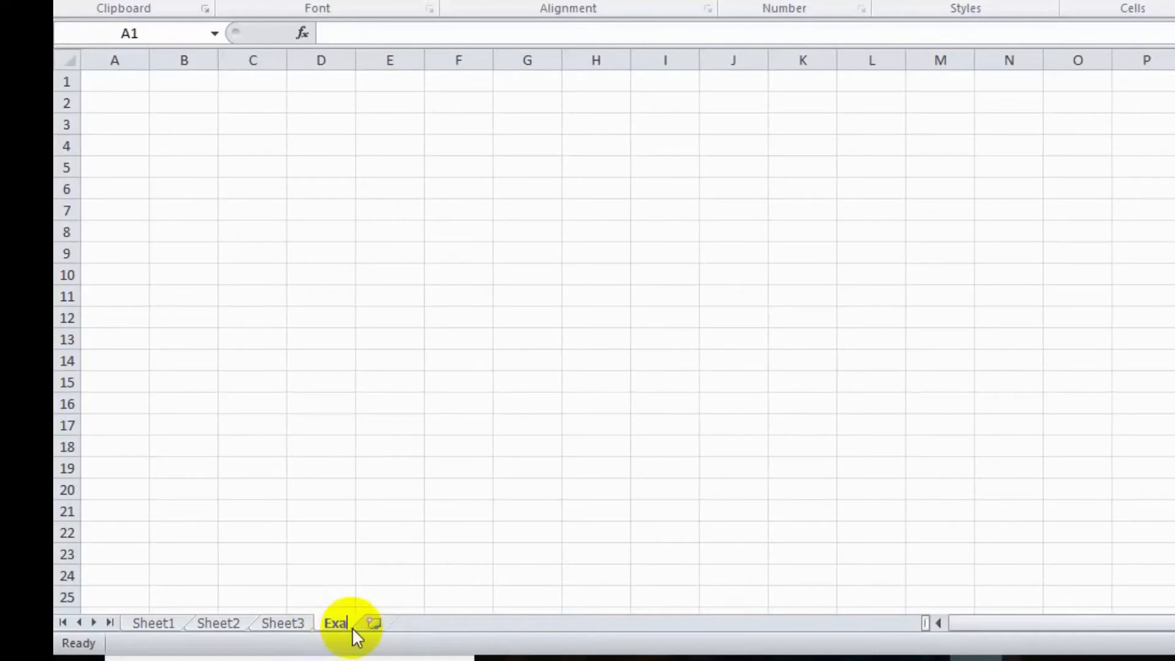
text(mple)
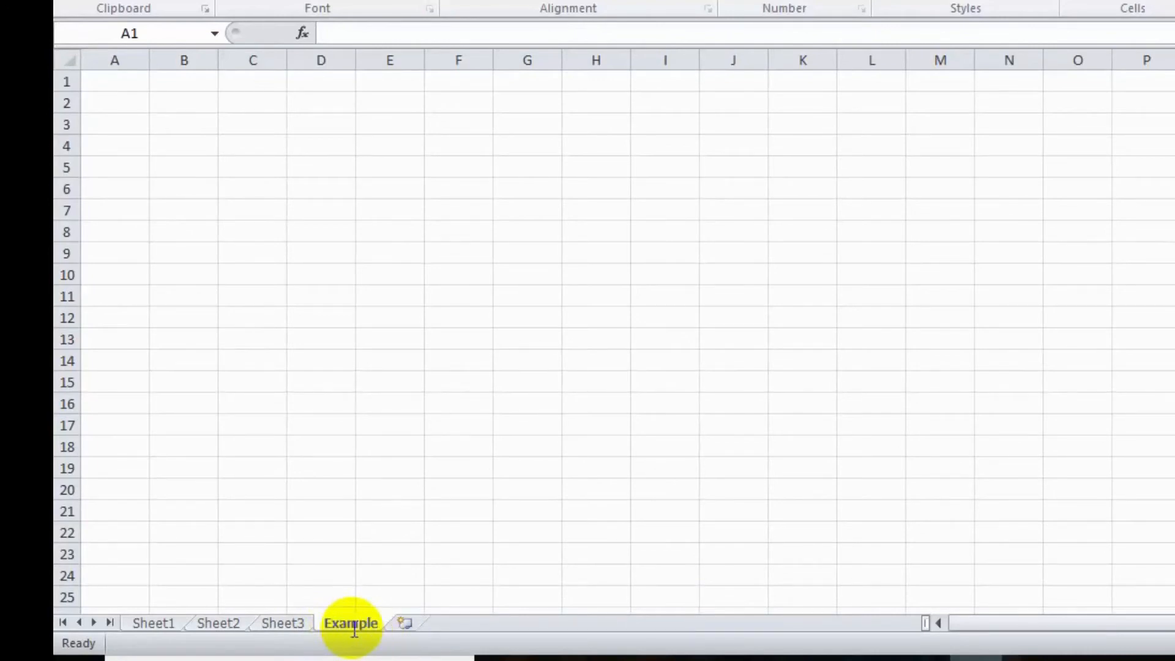
key(Return)
click(398, 539)
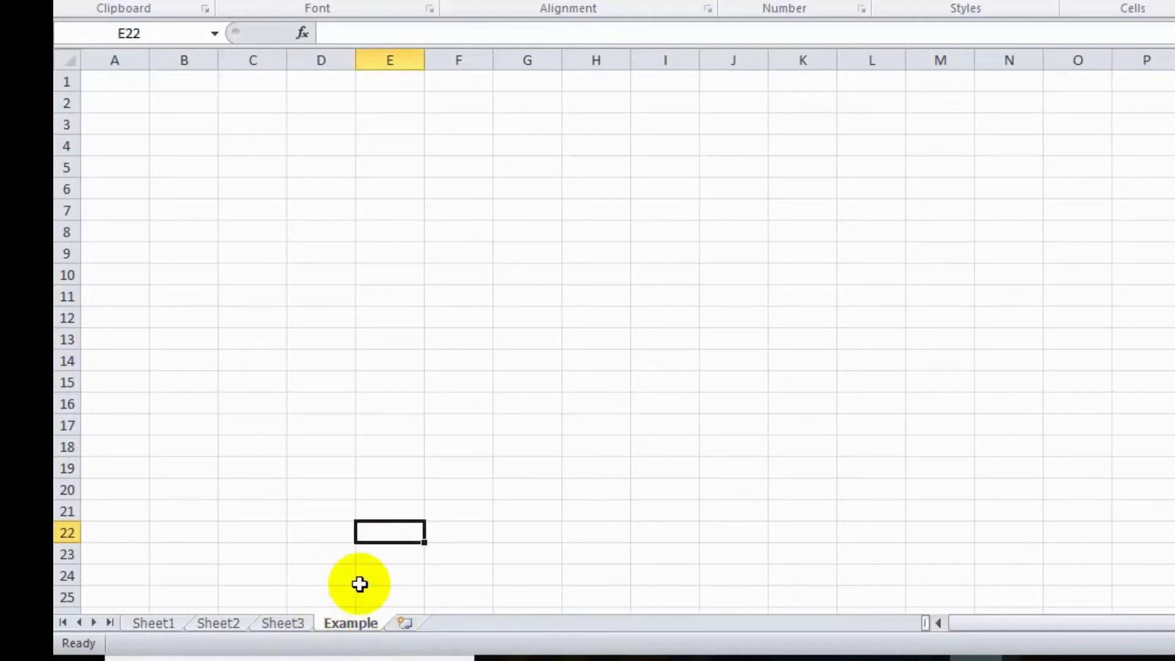
- Rename Sheet3 as Example2 and select cell D25 on it
double_click(277, 623)
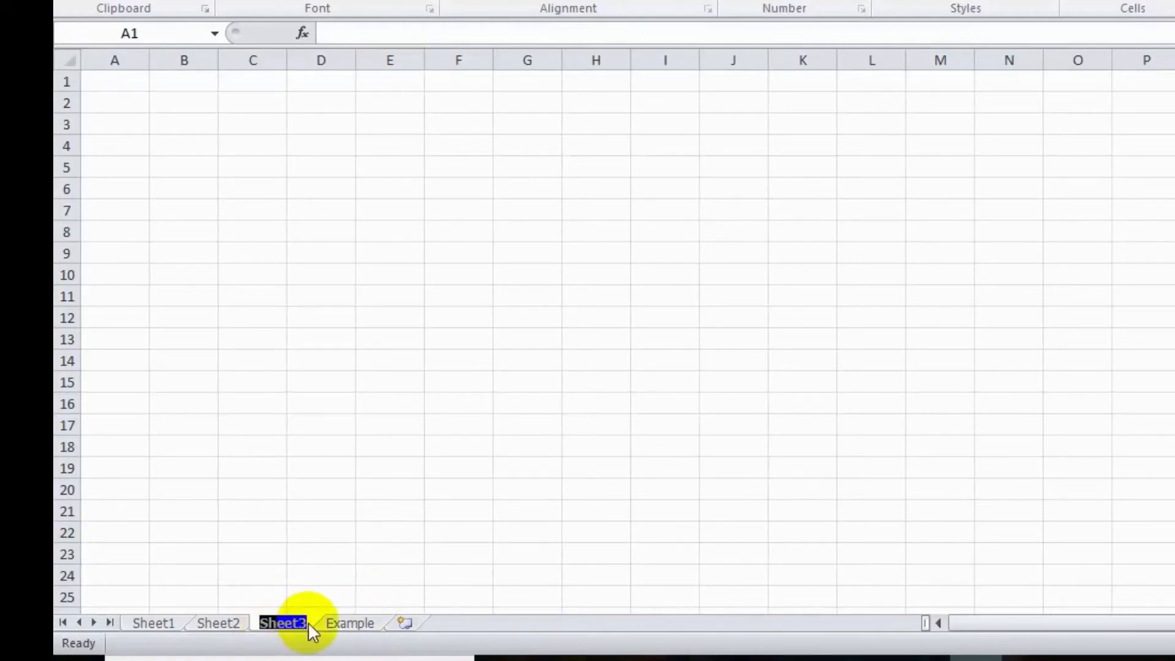
key(BackSpace)
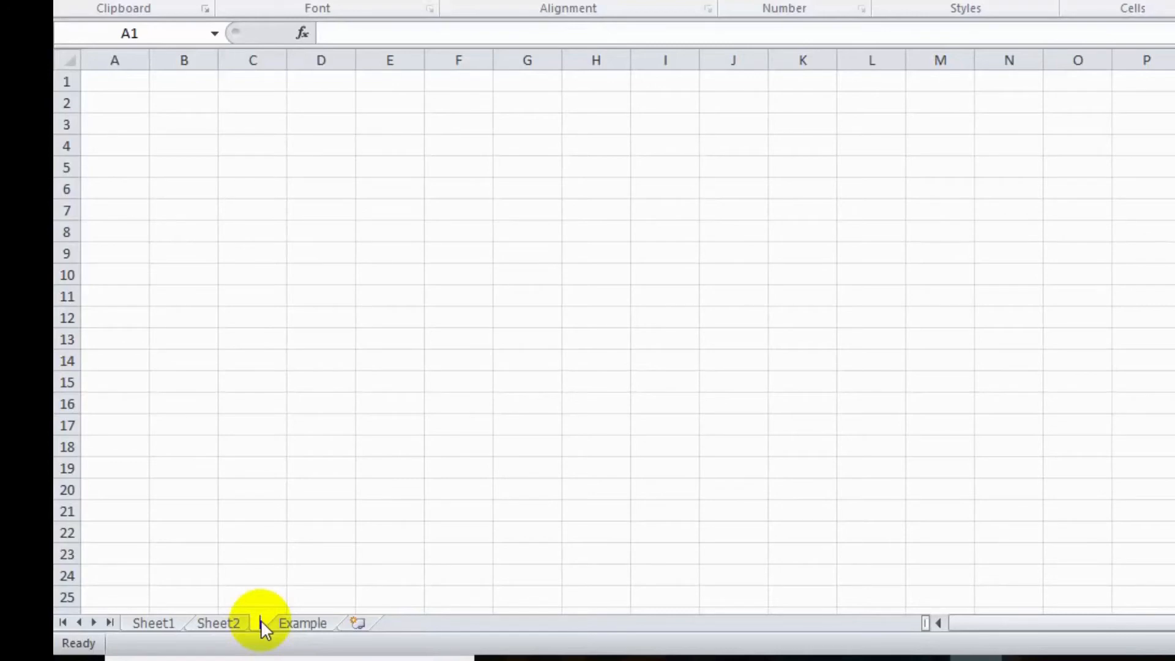
text(Exam)
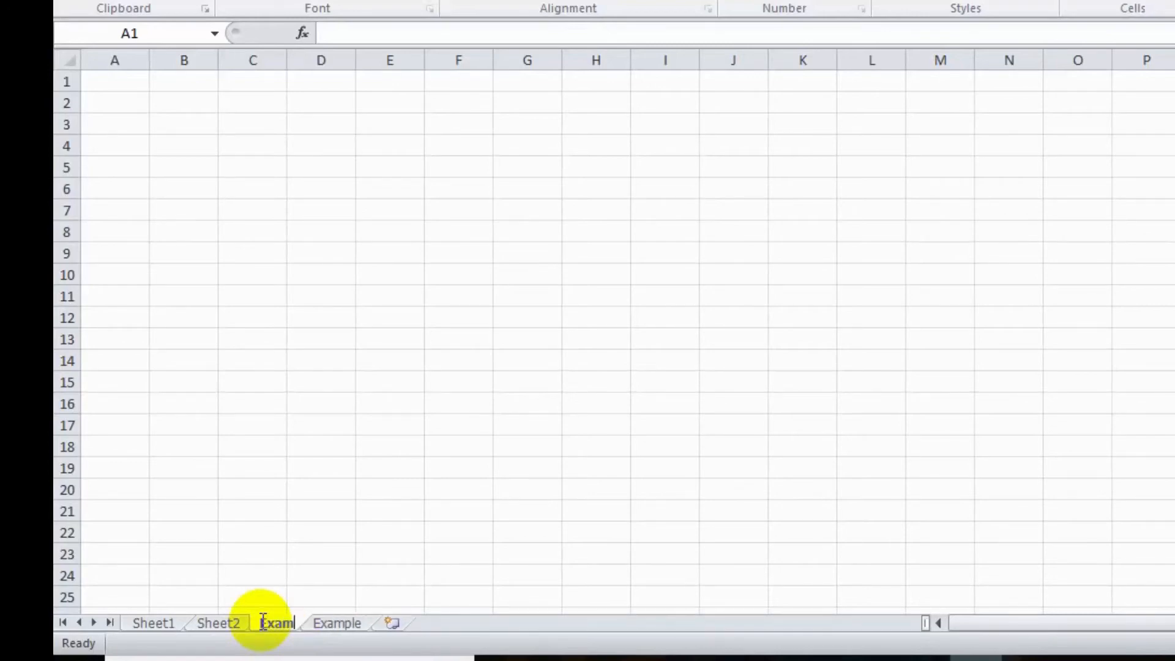
text(ples)
key(BackSpace)
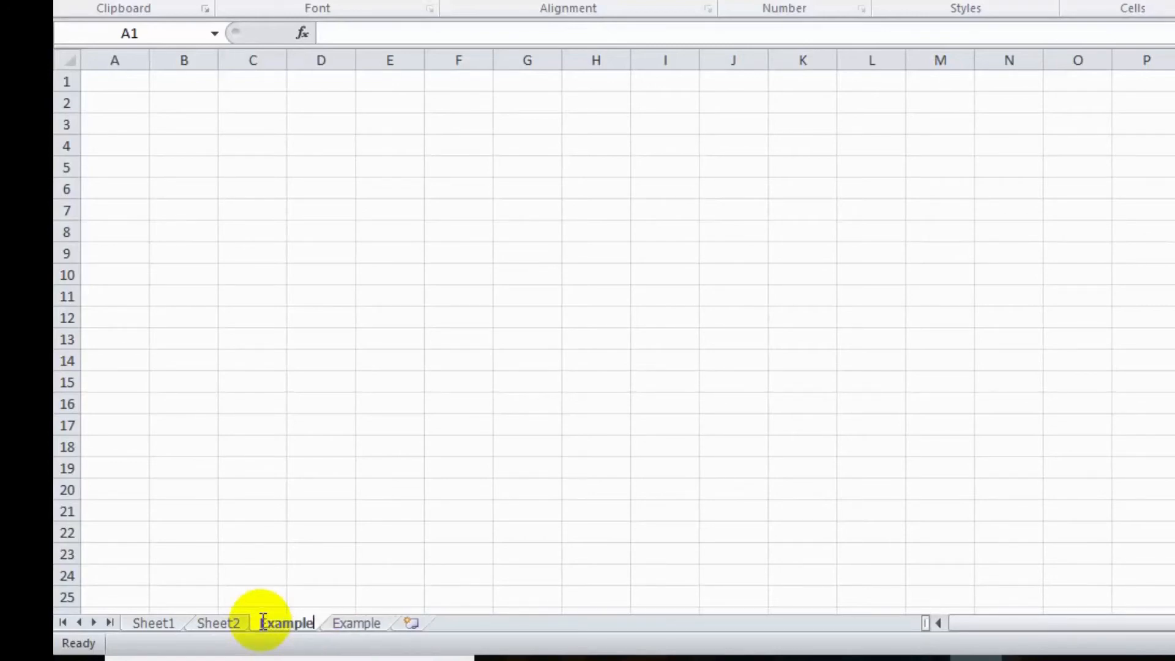
text(2)
click(318, 597)
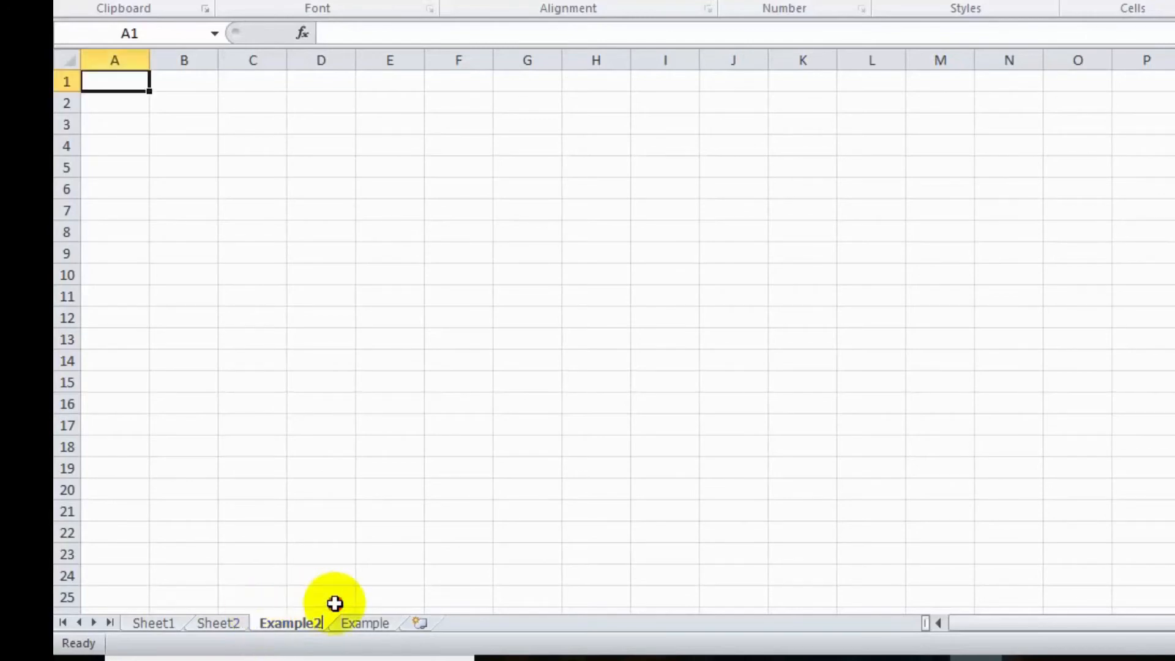
click(331, 600)
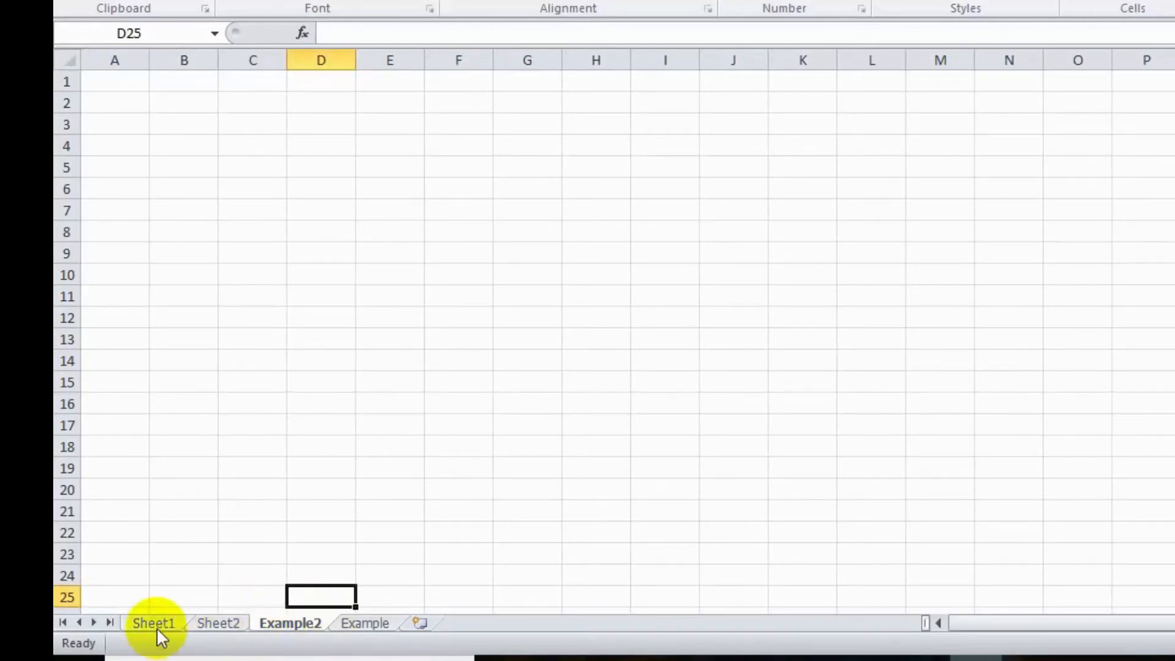
- Switch through all sheets from Sheet1 to Example and view the sheet options available for Example
click(157, 625)
click(211, 623)
click(291, 624)
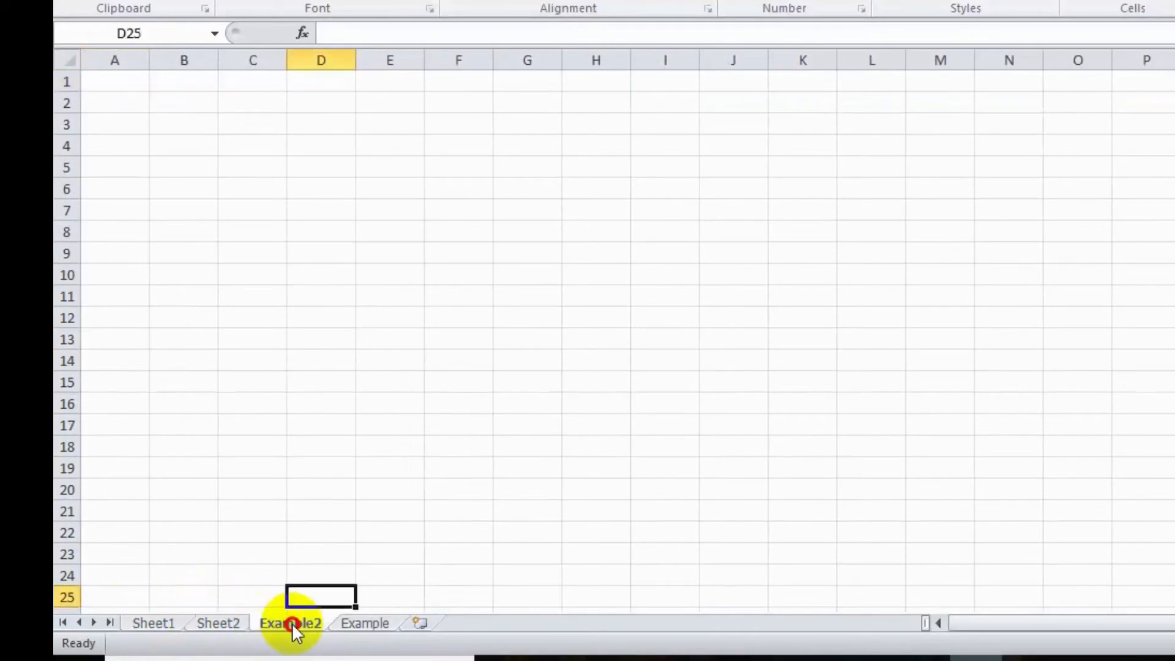
click(362, 626)
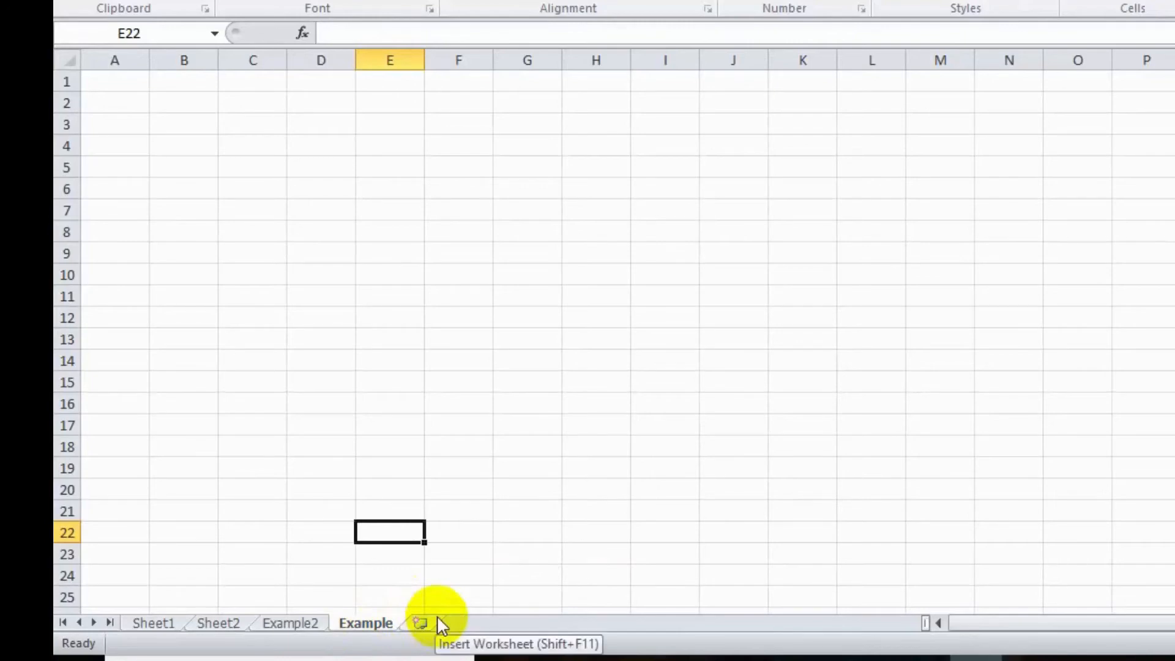
right_click(365, 622)
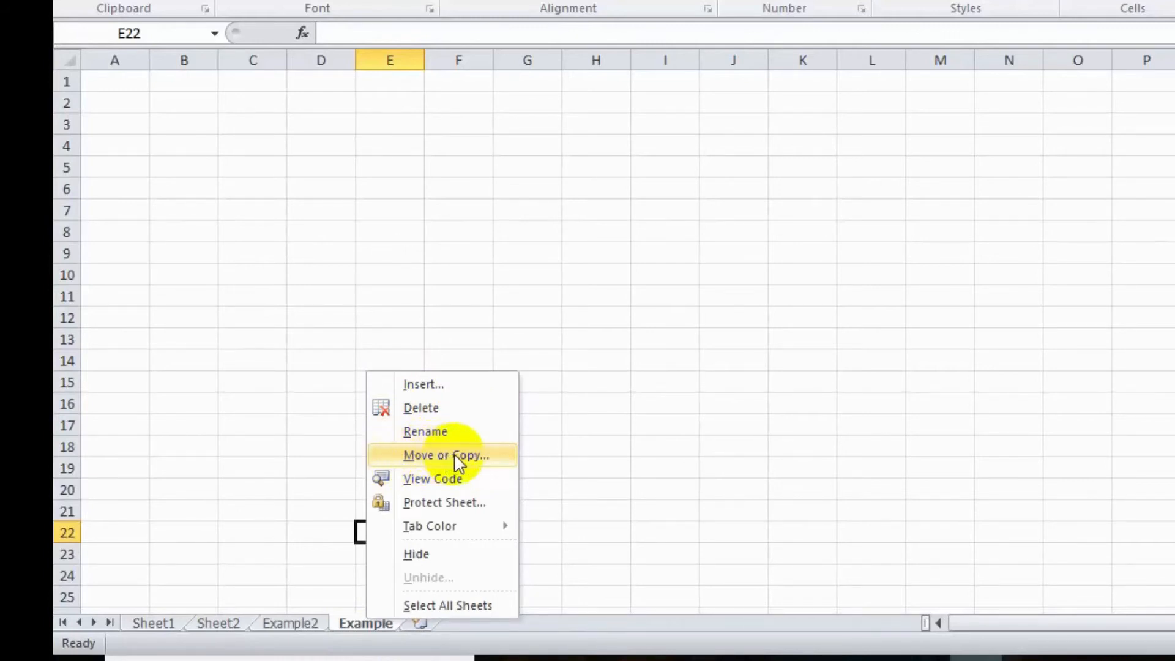
click(314, 487)
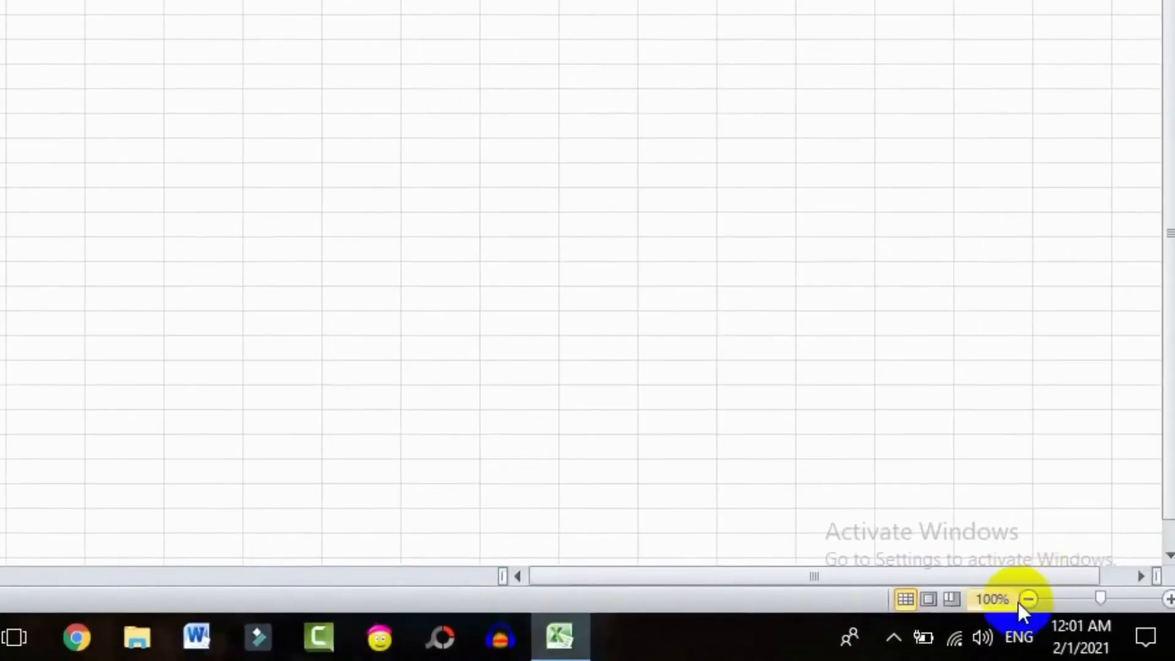
- Zoom the Example sheet in to 130%, out to 90%, and back to 100%
click(1161, 598)
click(1161, 597)
click(1161, 597)
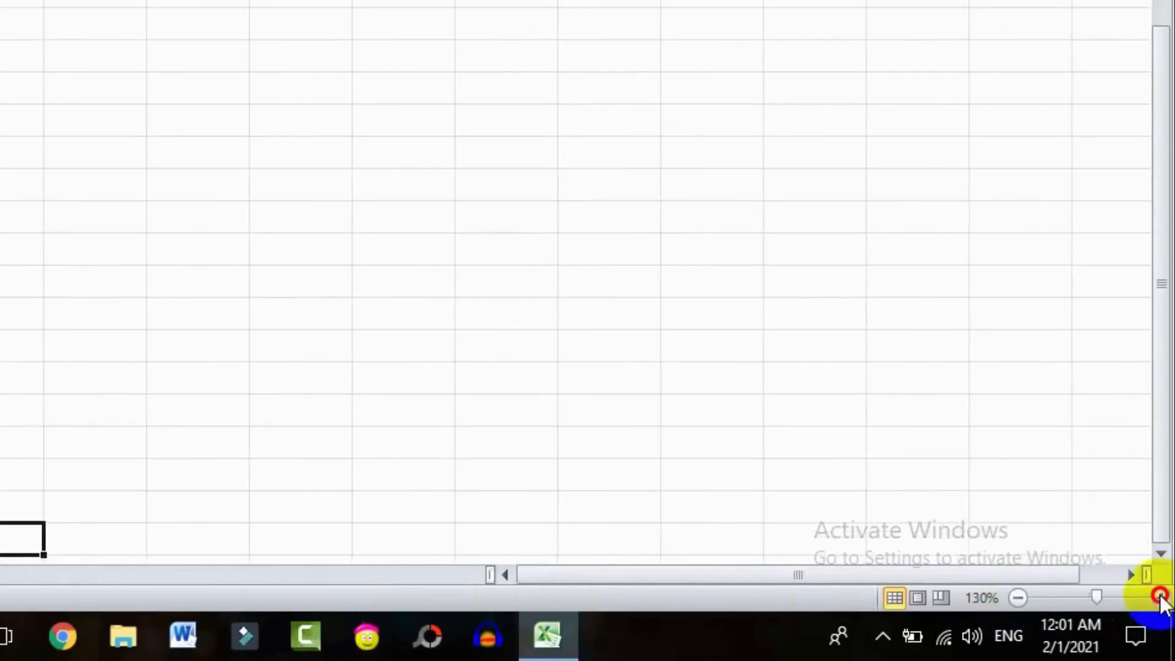
click(1017, 598)
click(1018, 598)
click(1014, 599)
click(1015, 599)
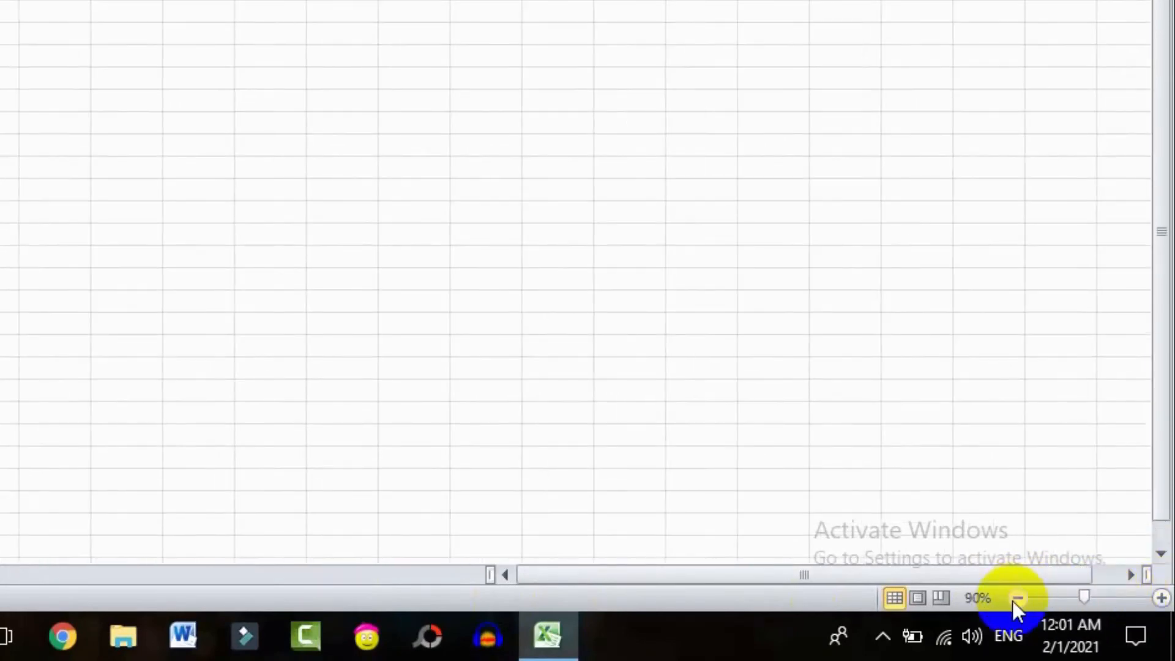
click(1160, 600)
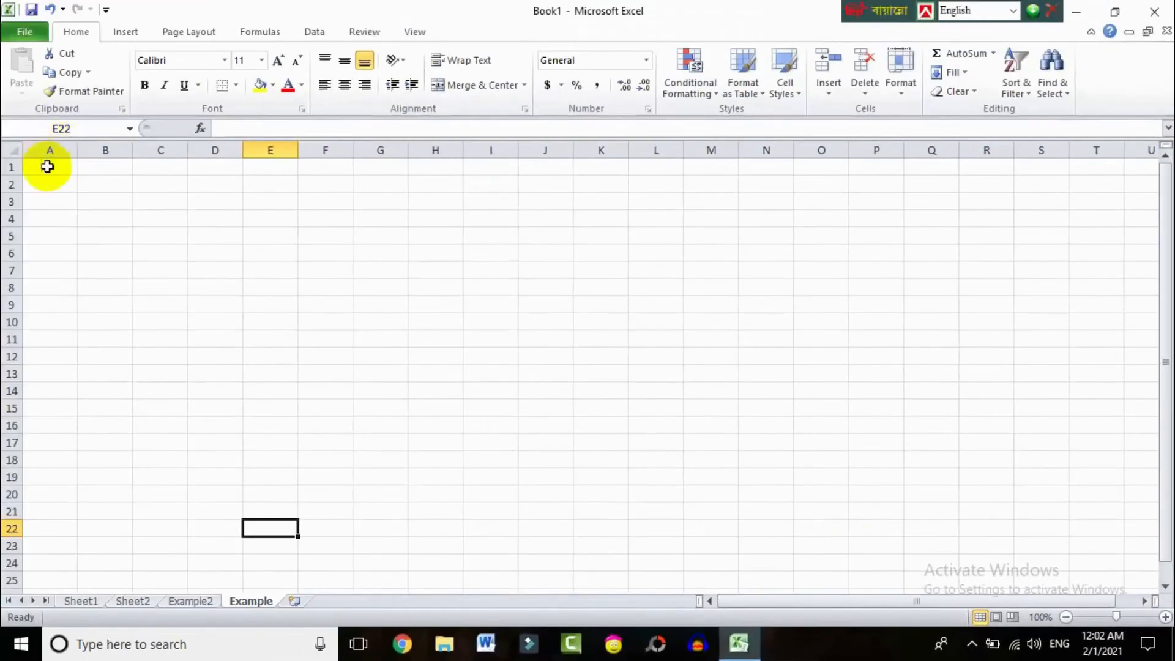
- Select cells A1, B1 and C1 one by one, and practise selecting ranges A1:E15 and A1:E11
click(47, 167)
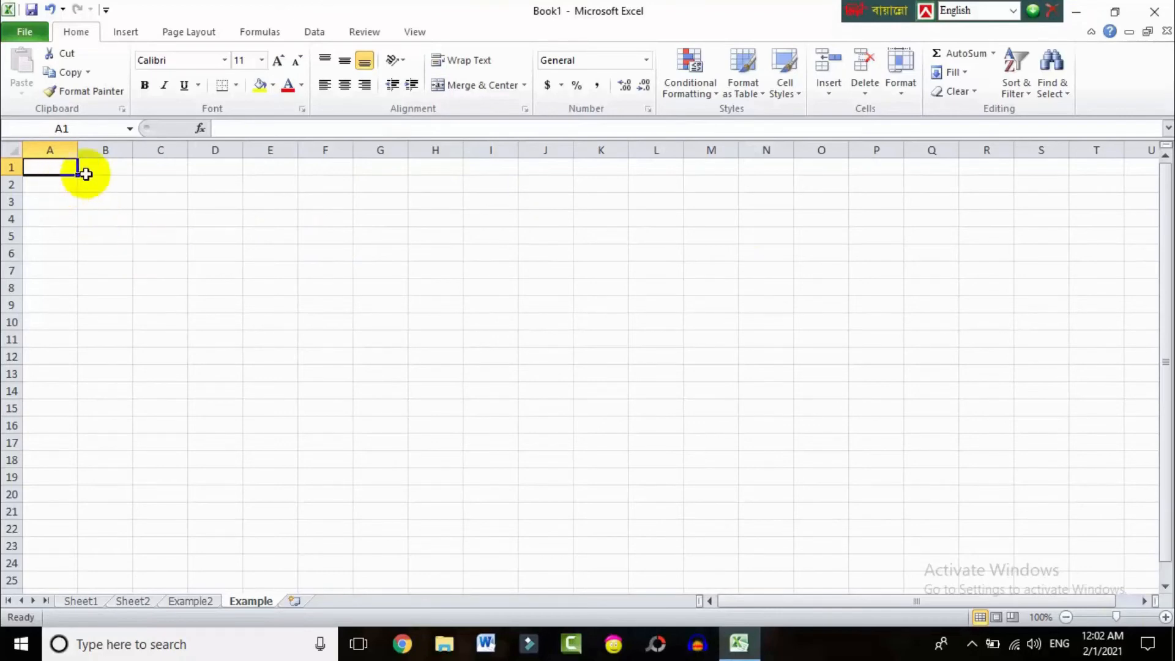
click(109, 169)
click(172, 167)
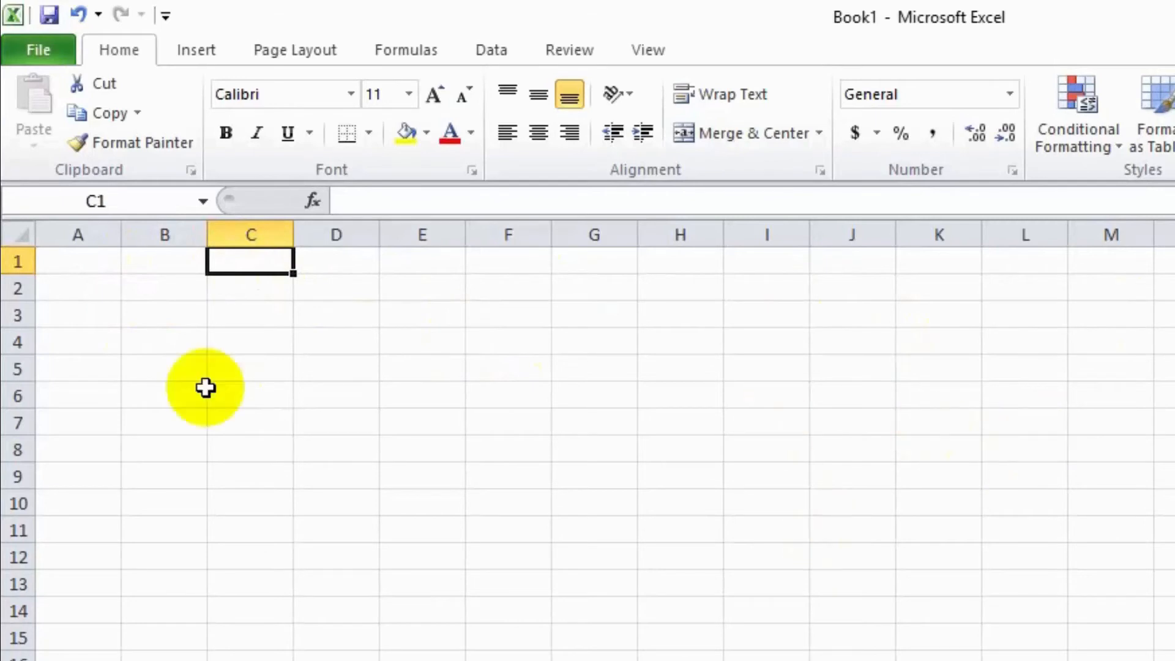
drag(76, 259, 453, 633)
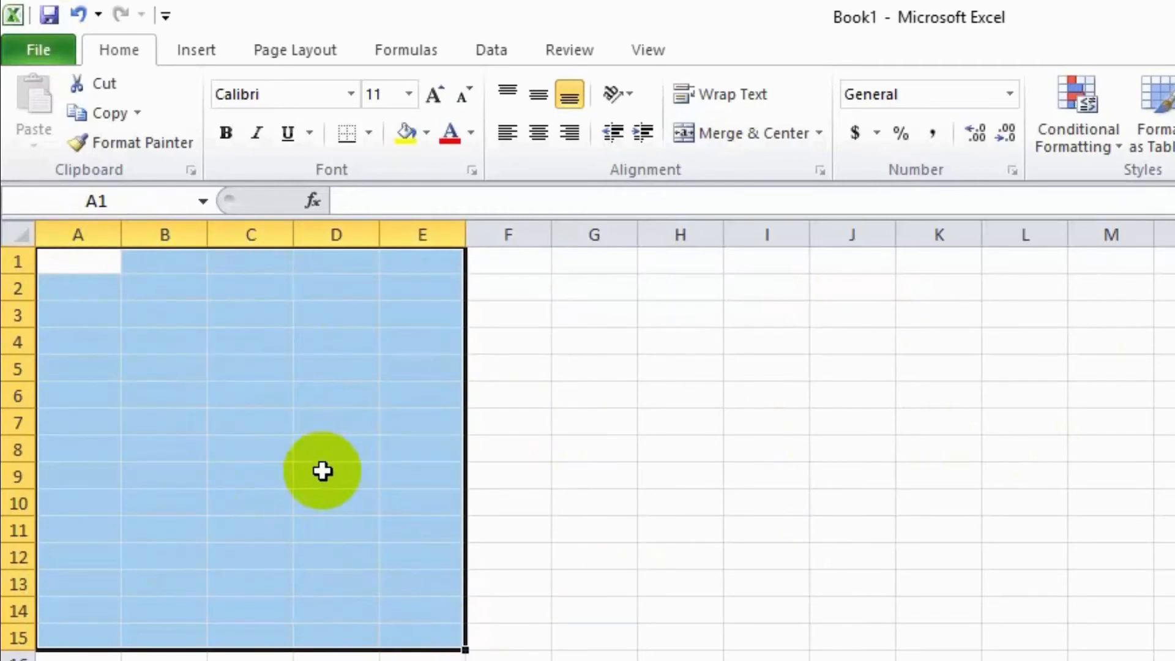
click(91, 271)
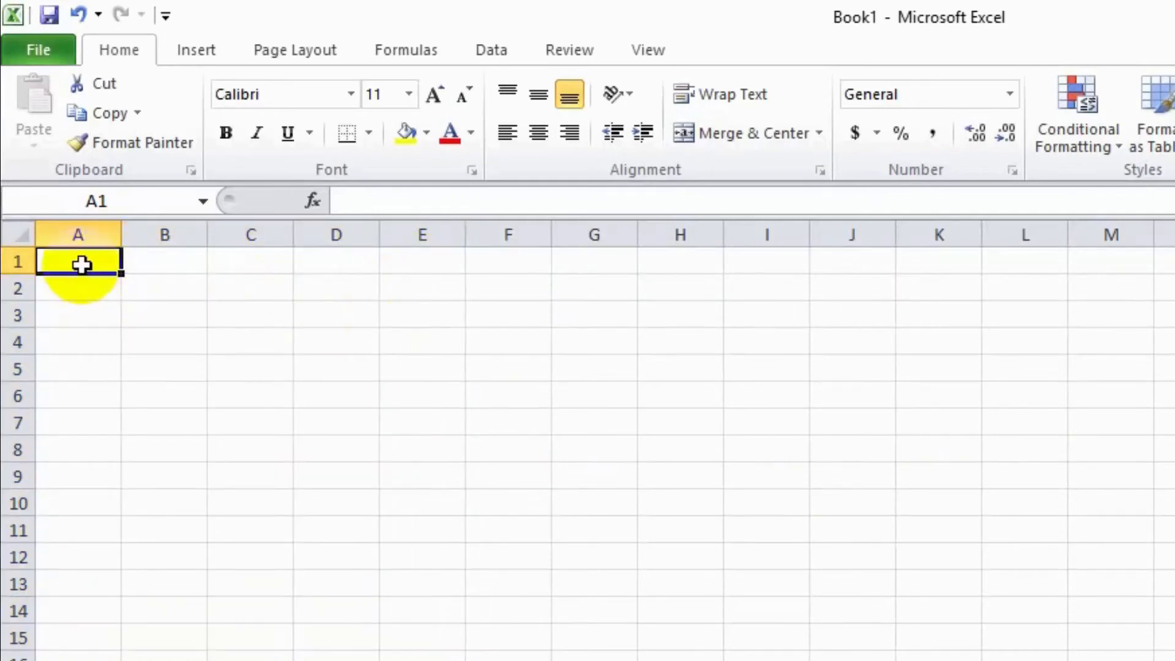
drag(81, 264, 439, 527)
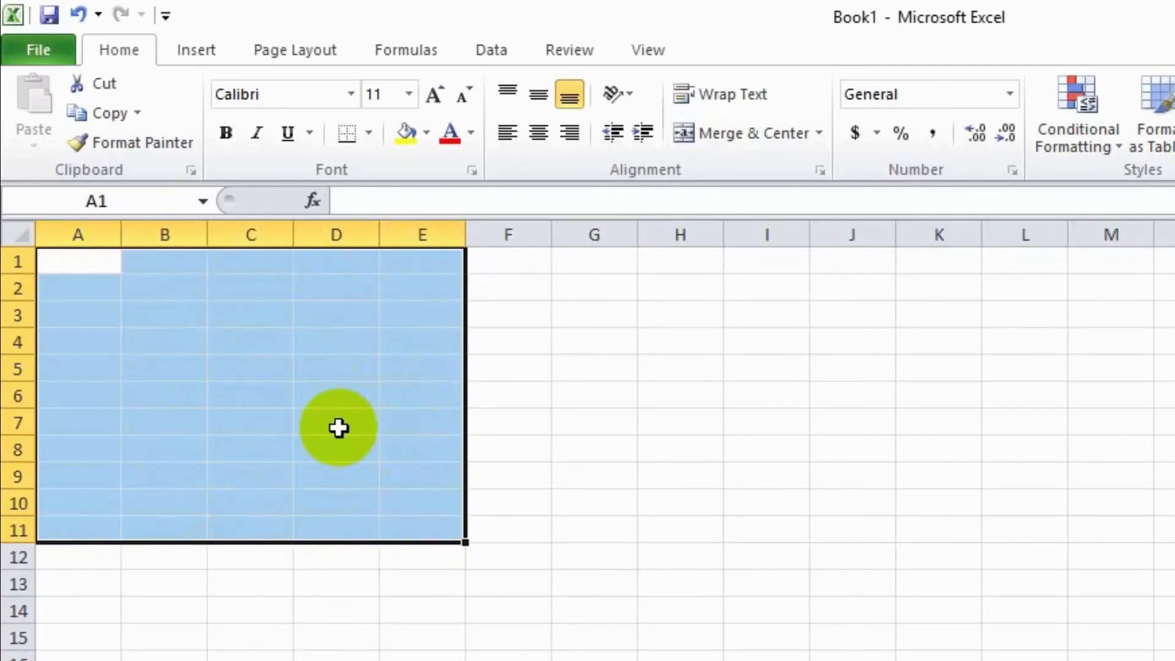
- Enter the headers Name in A1 and Designation in B1, and widen columns A and B to fit them
click(102, 263)
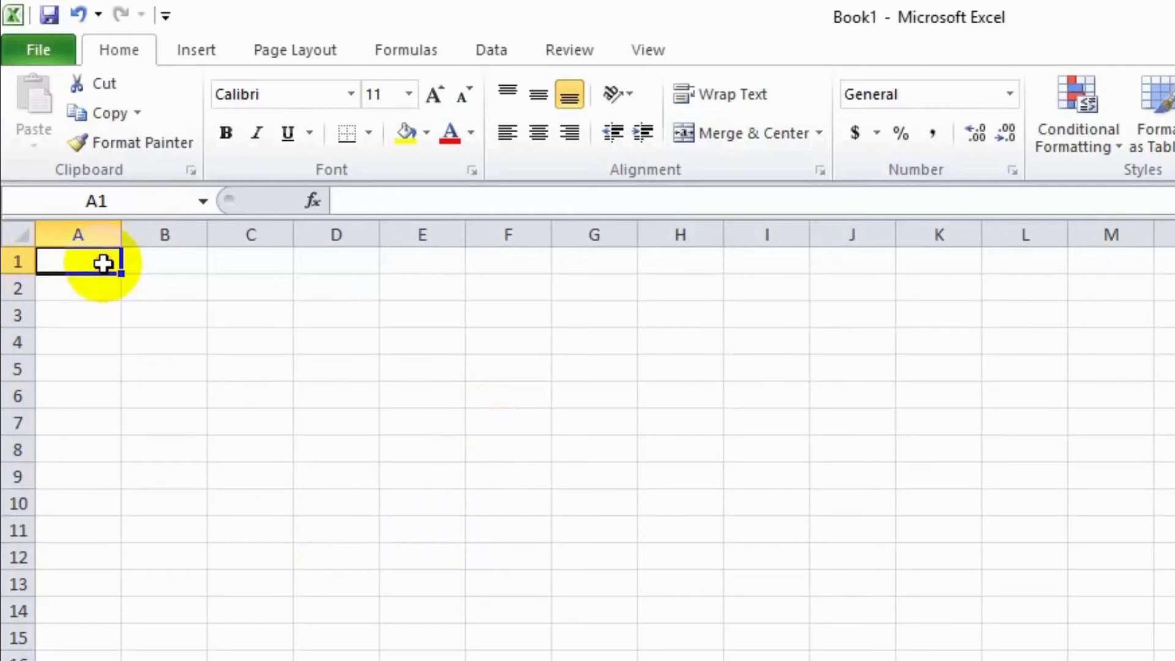
text(Namw)
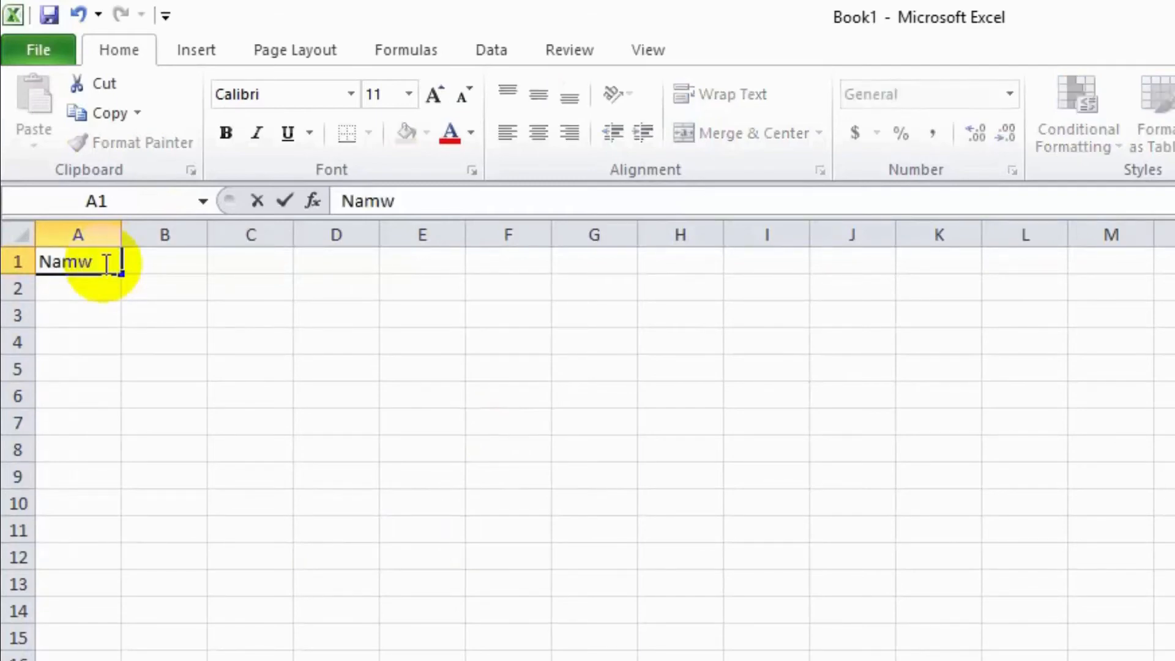
key(BackSpace)
text(e)
key(Tab)
text(D)
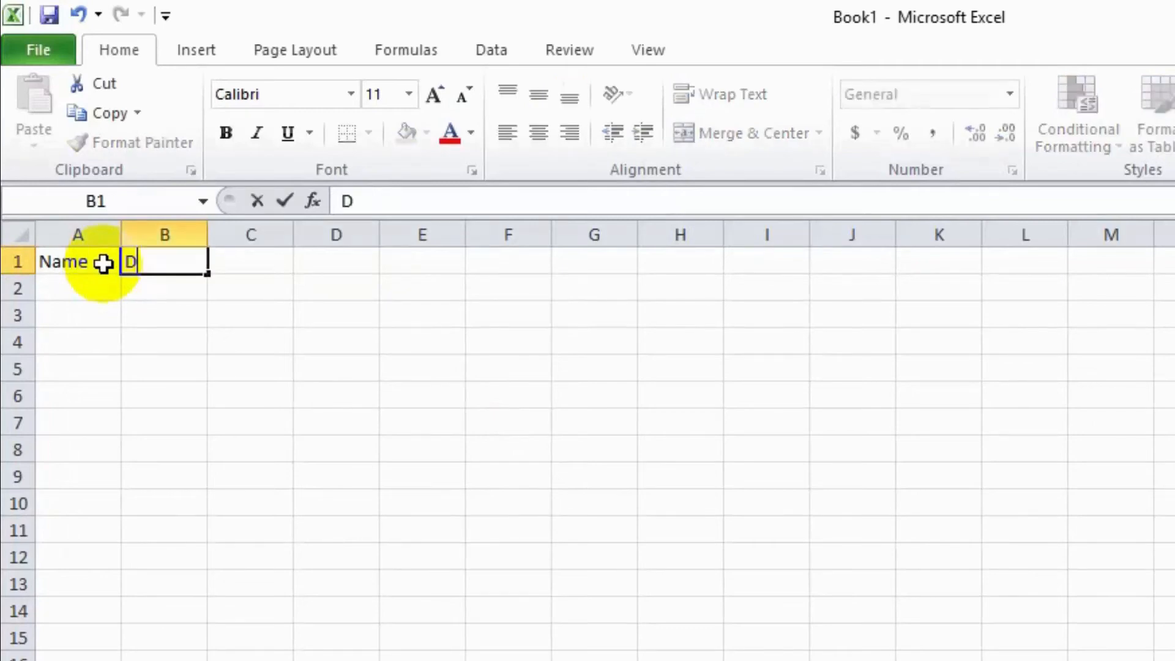
text(esigna)
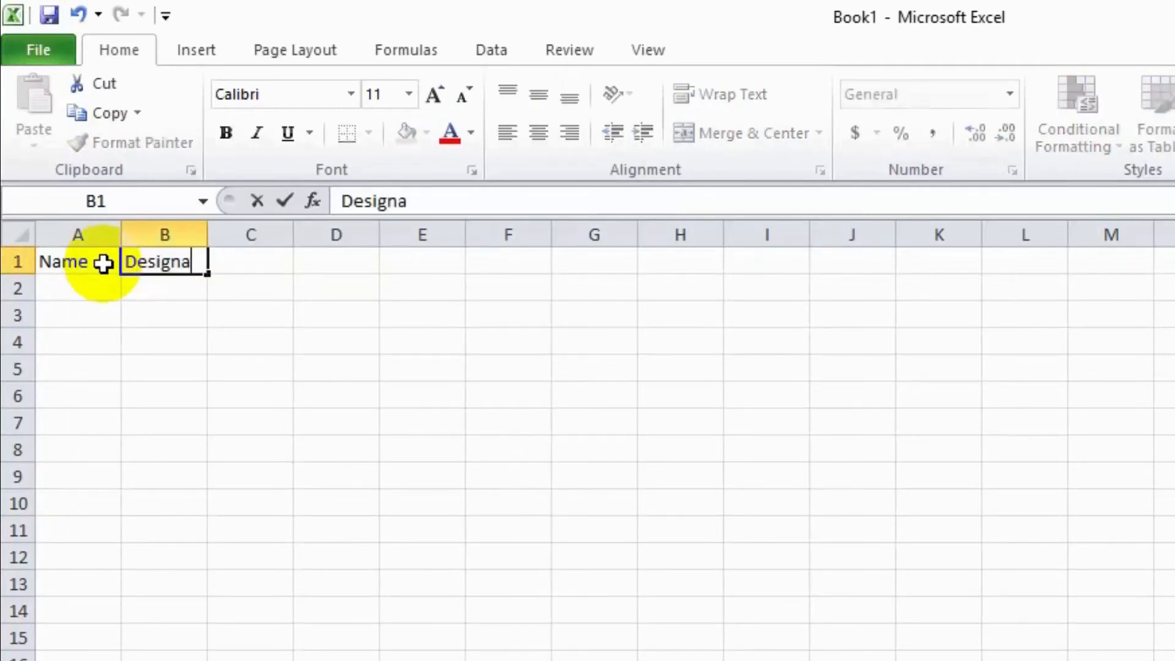
text(tion)
key(Tab)
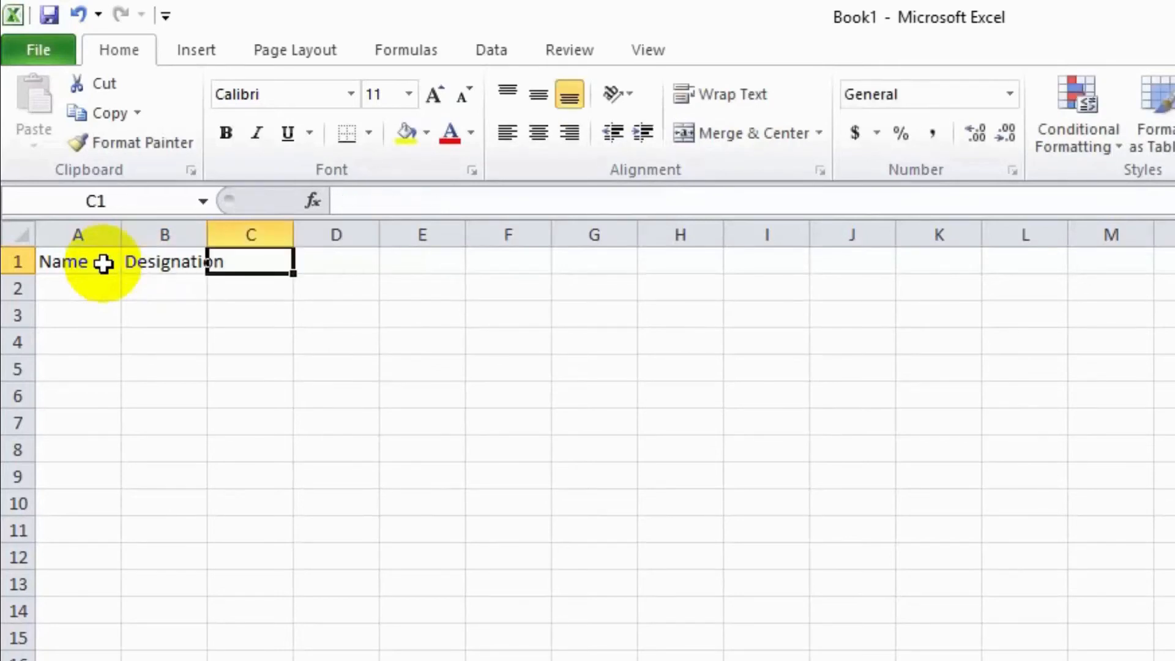
drag(116, 226, 133, 229)
drag(219, 232, 255, 240)
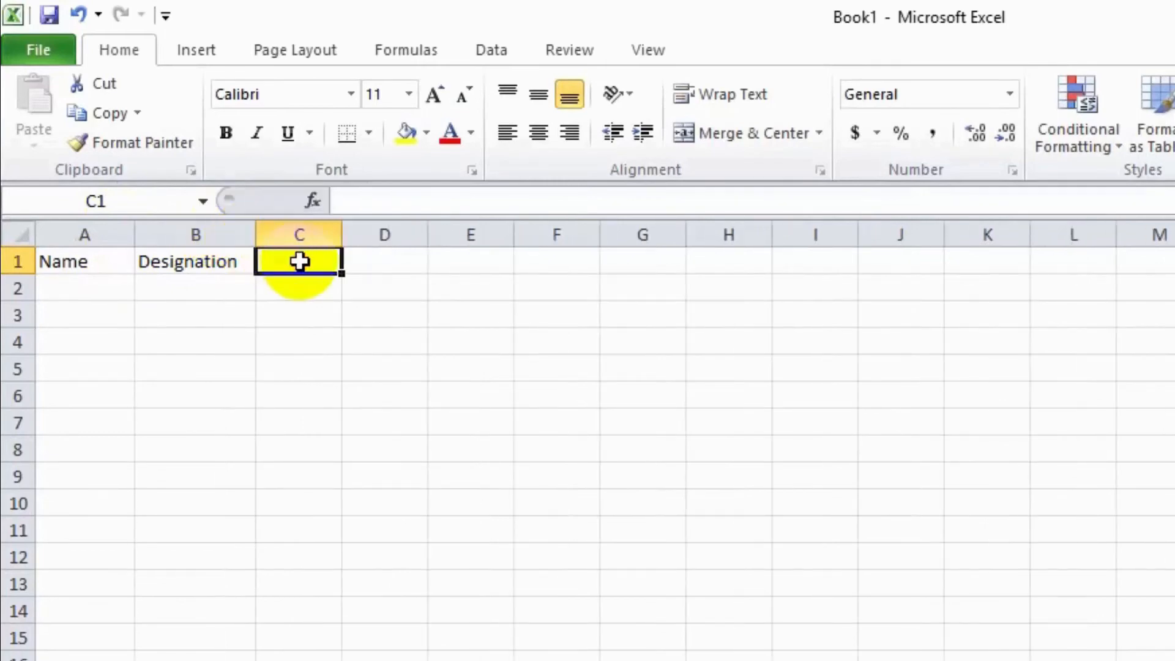
- Enter the header Working Hour in C1 and widen column C to fit it
text(Wo)
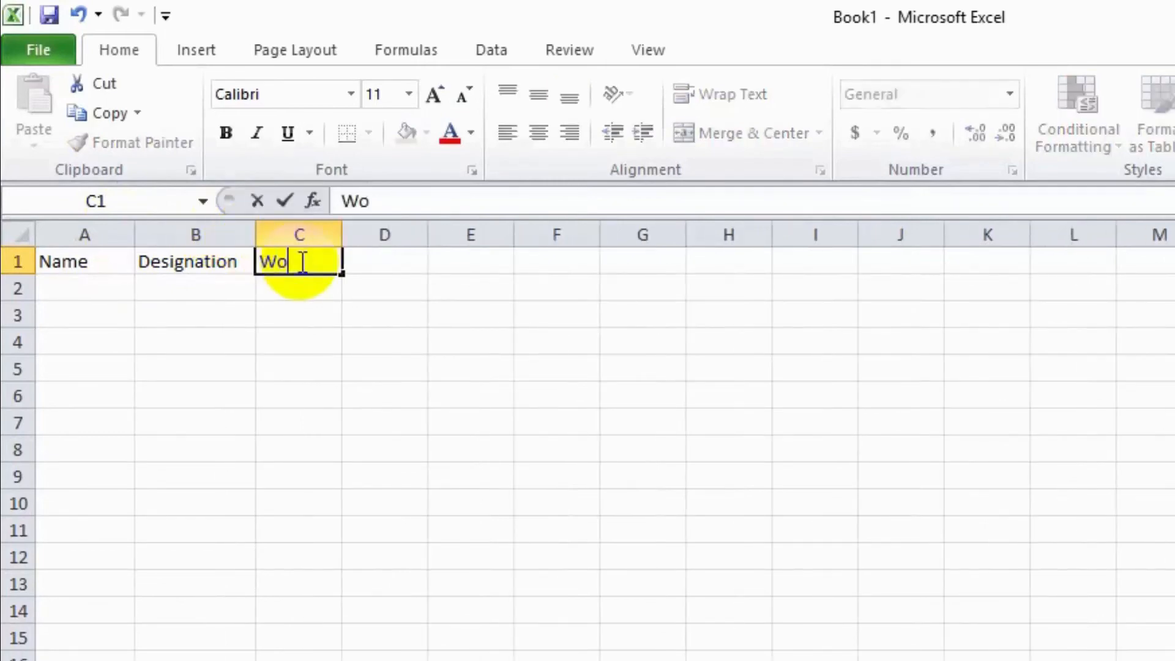
text(rking)
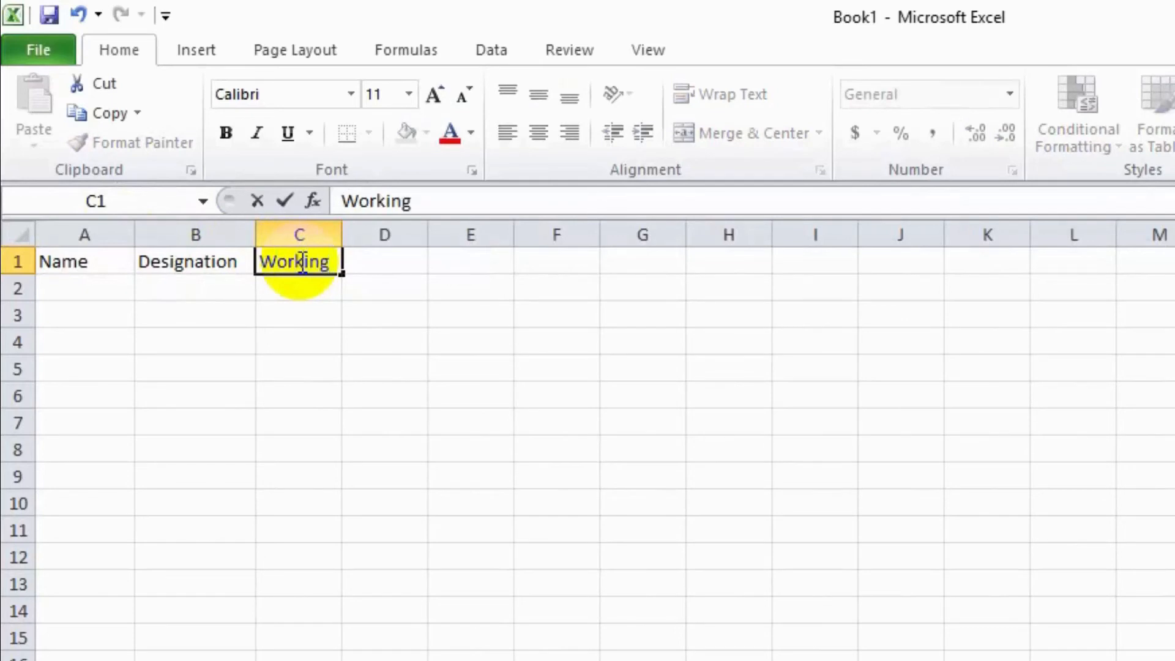
text( Hour)
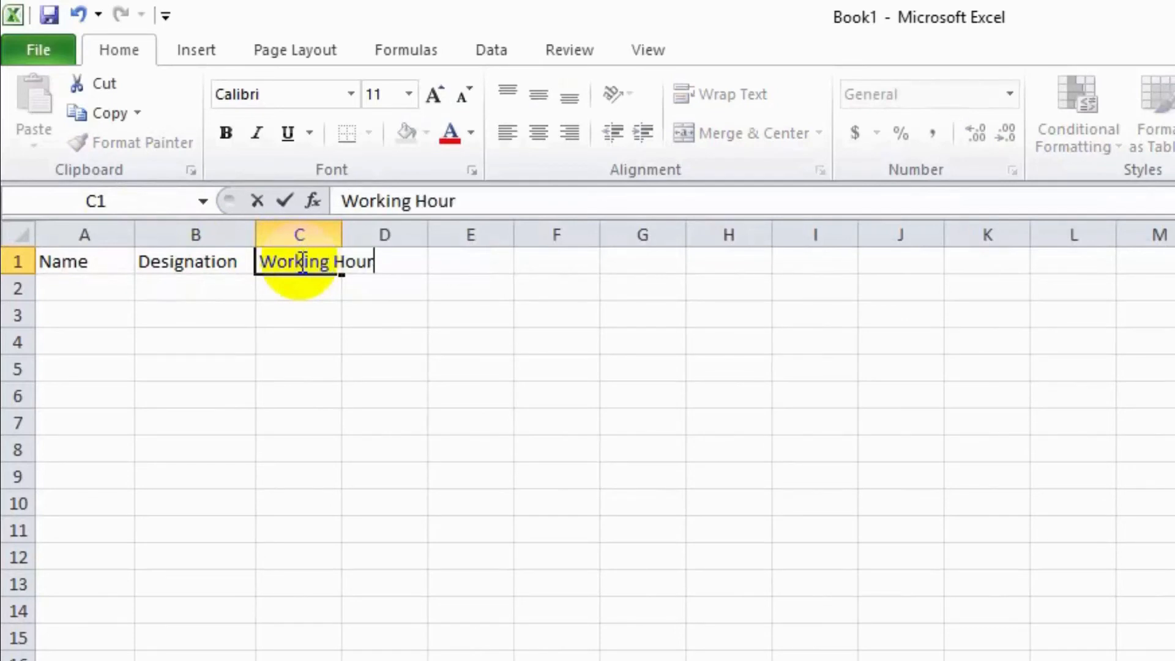
click(325, 310)
drag(345, 232, 391, 244)
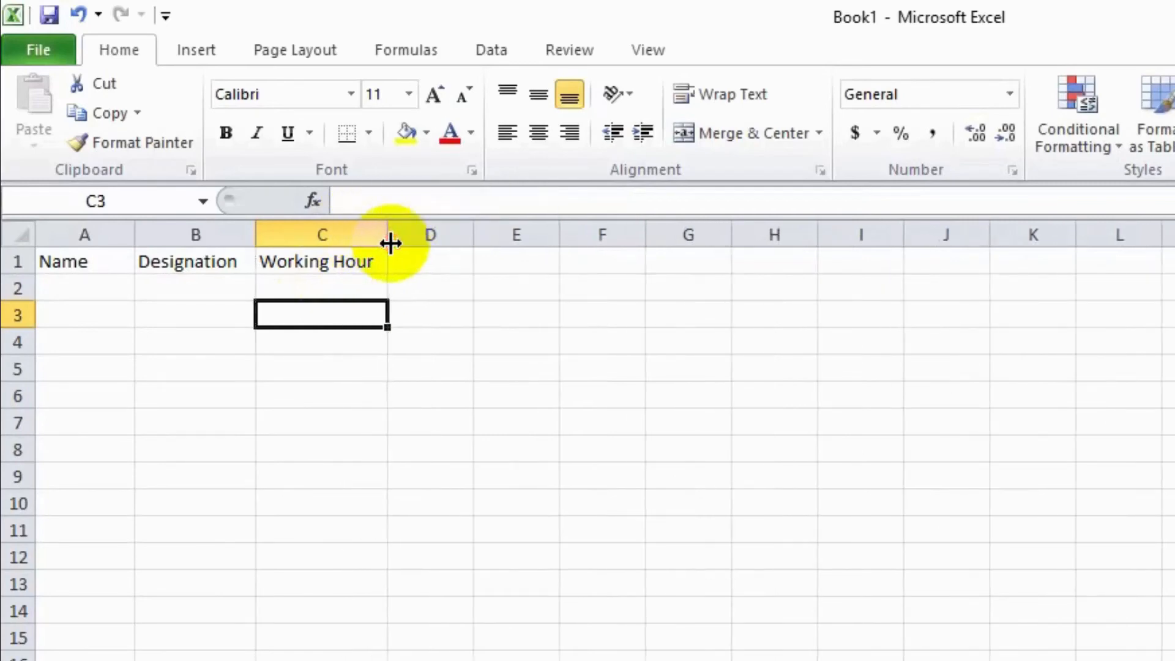
click(422, 257)
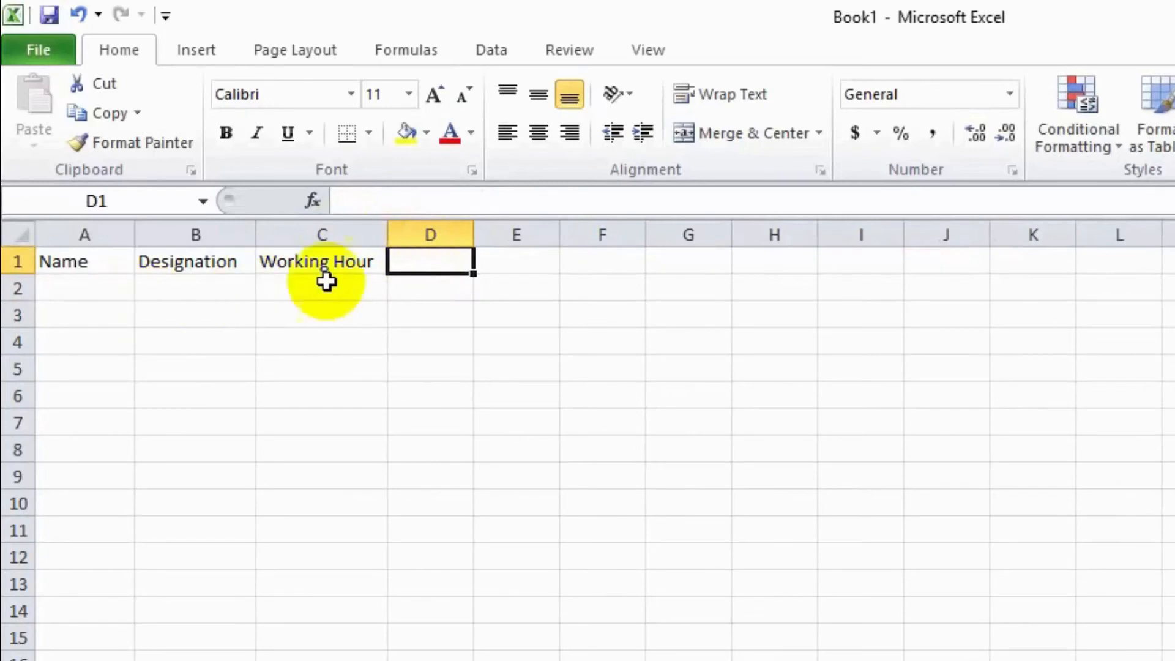
- Enter two people's first names in A2 and A3 under the Name header
click(57, 292)
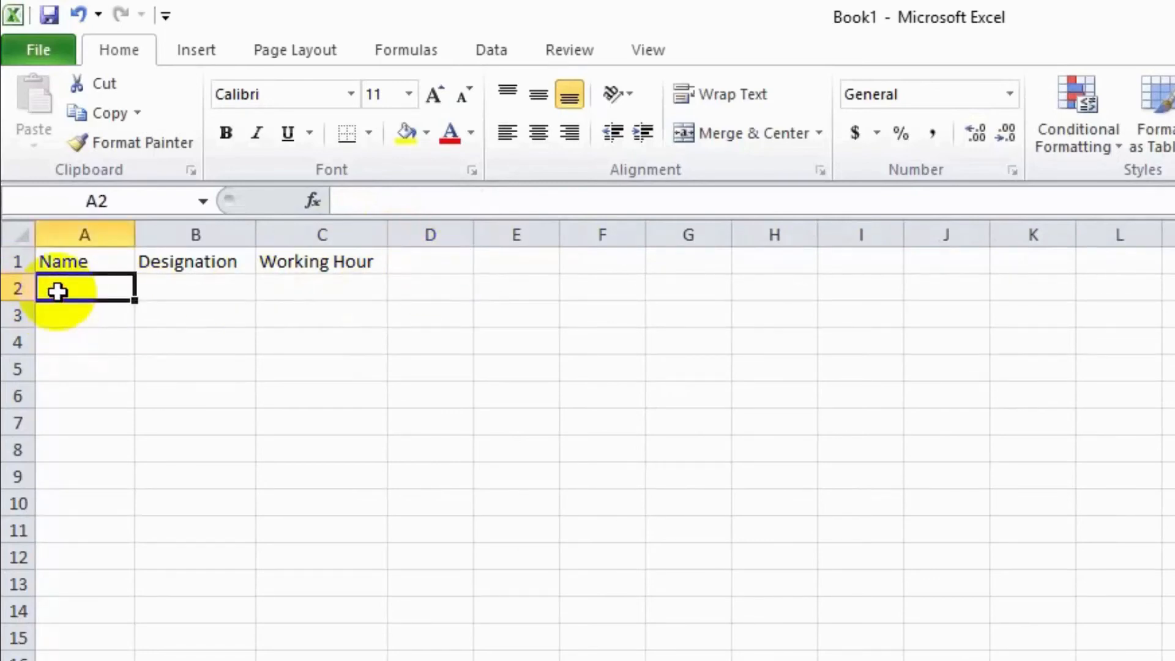
text(Karim)
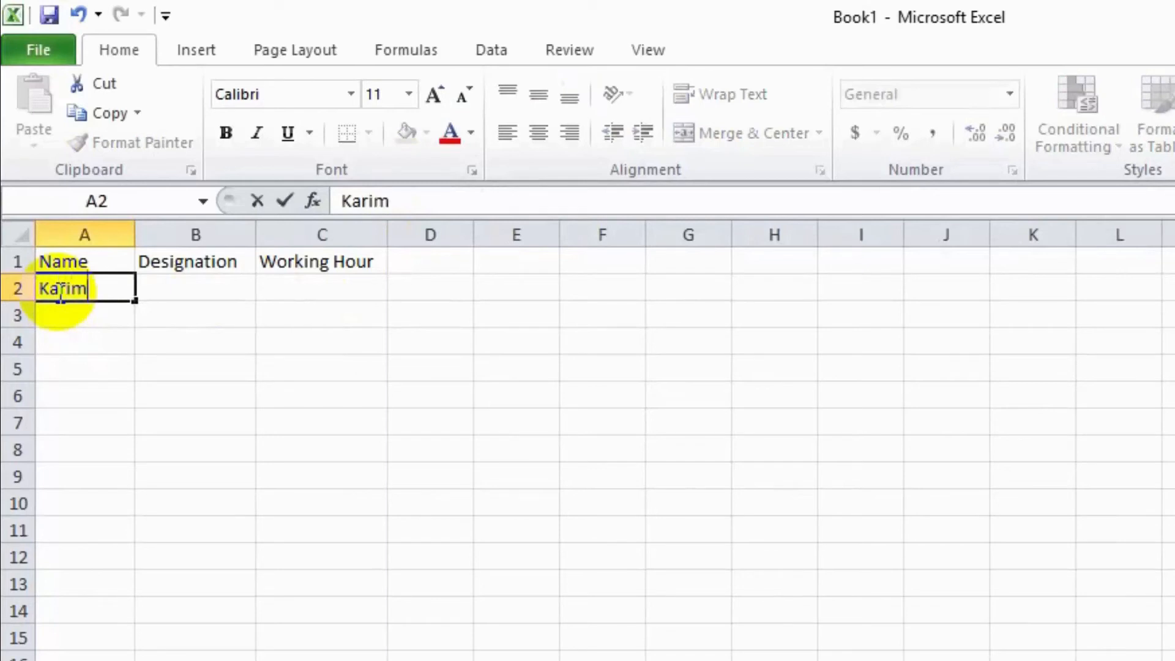
click(92, 313)
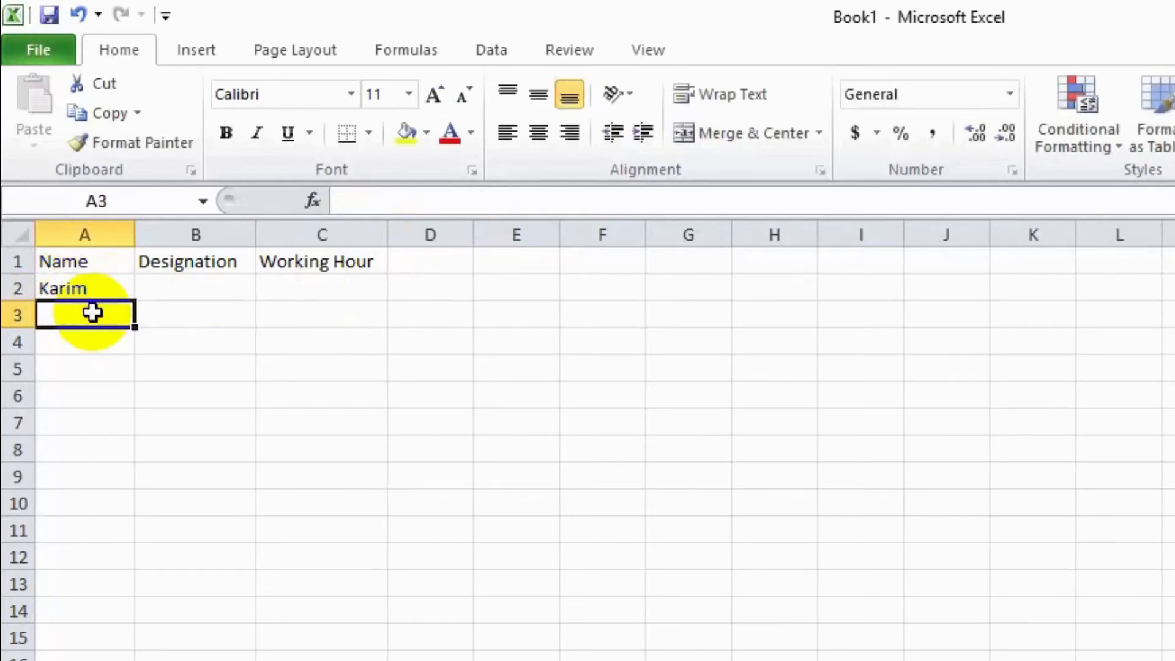
text(Ra)
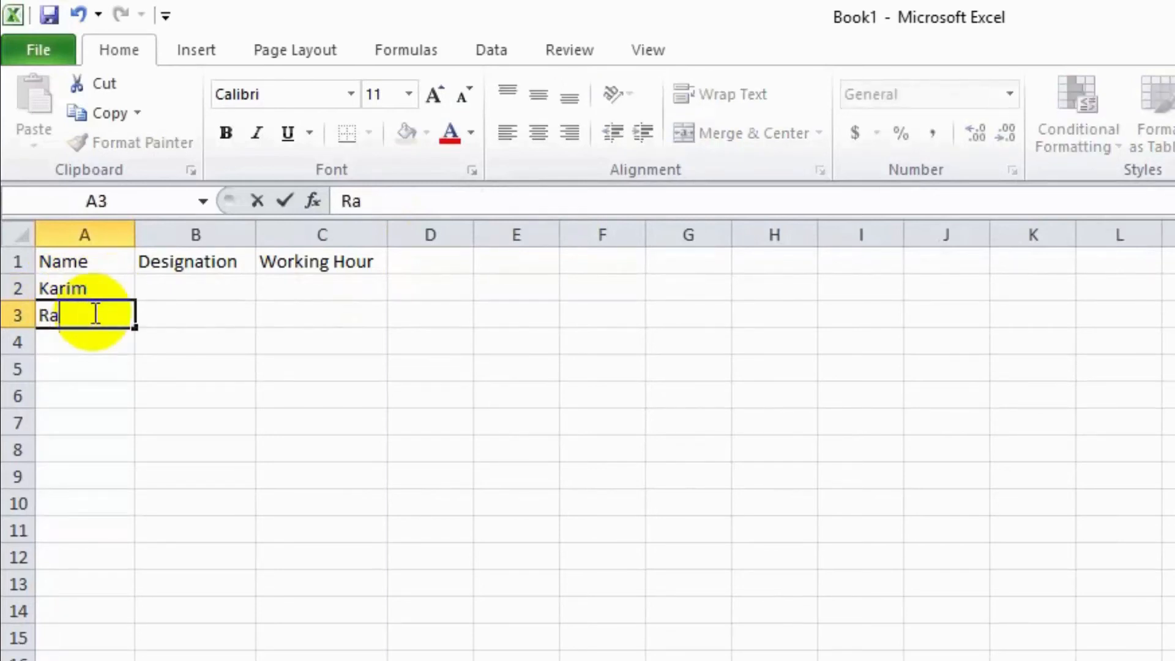
text(him)
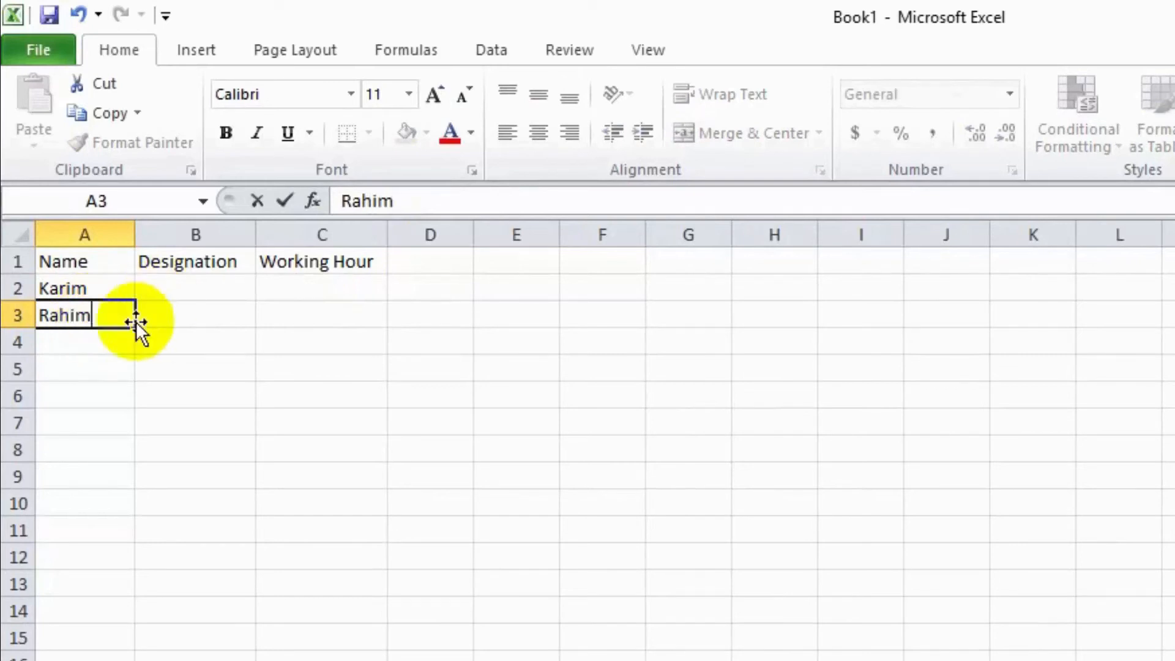
click(84, 347)
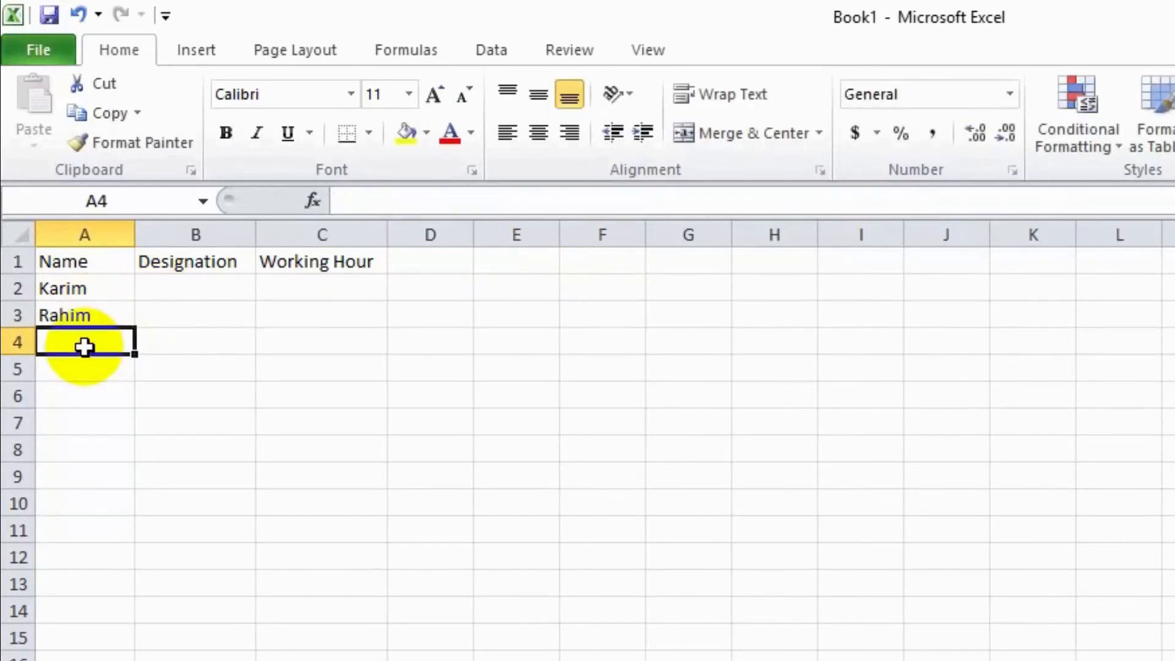
- Enter a third person's first name in A4 and the designations Accountant, IT and Manager in B2, B3 and B4
text(Abdul)
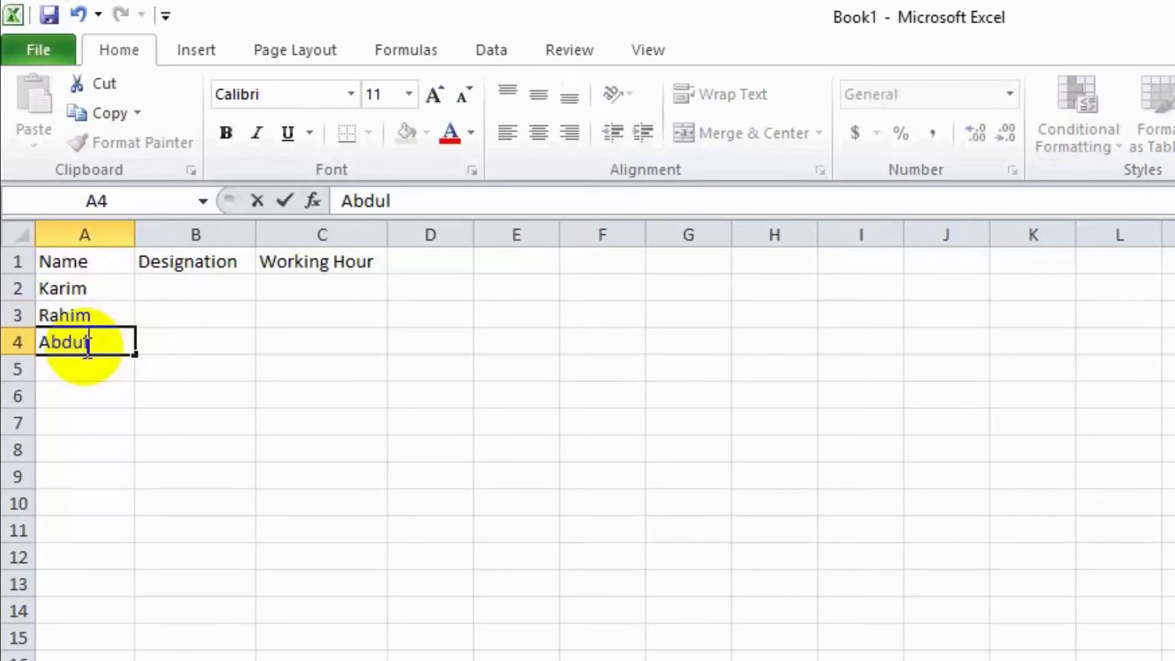
click(178, 288)
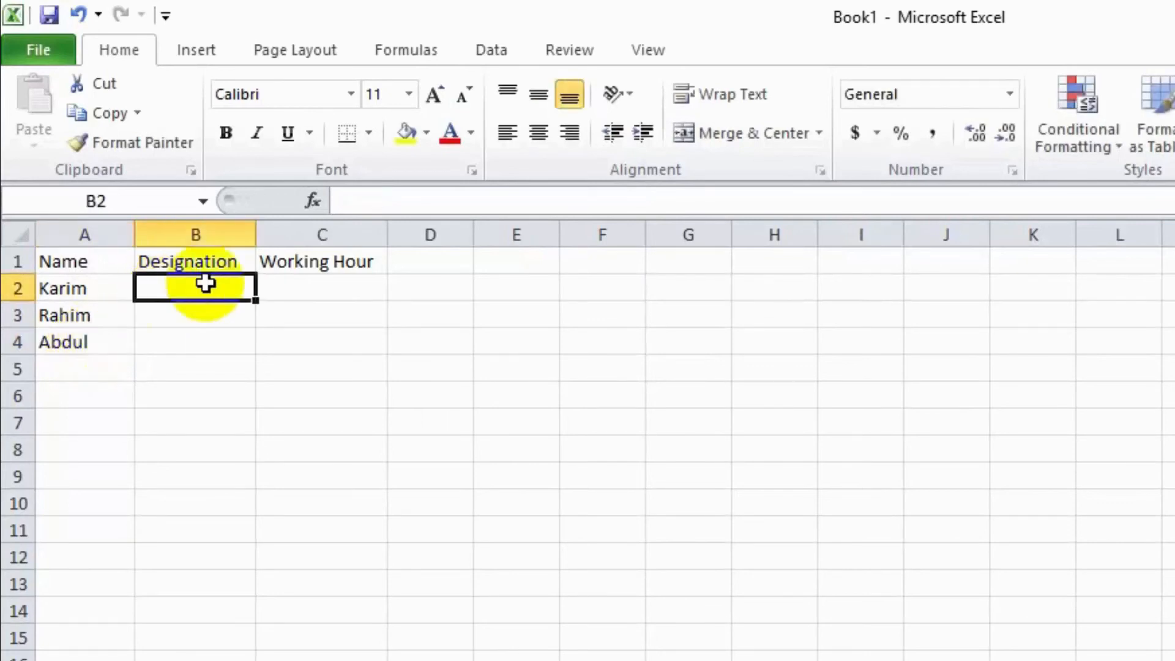
text(A)
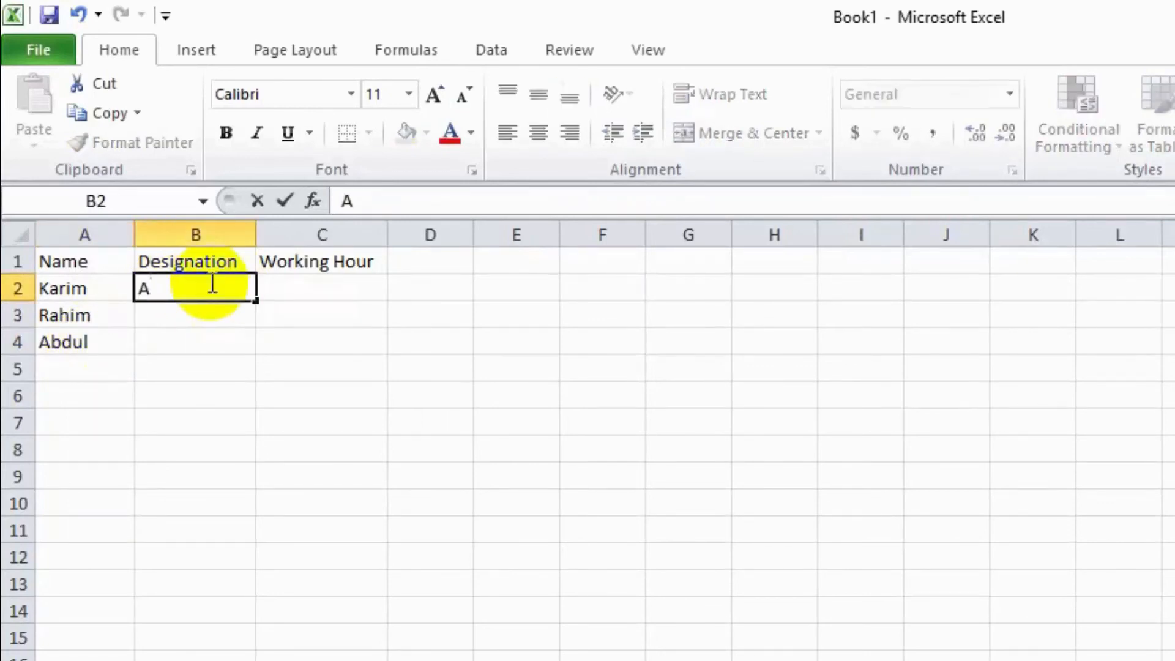
text(ccountan)
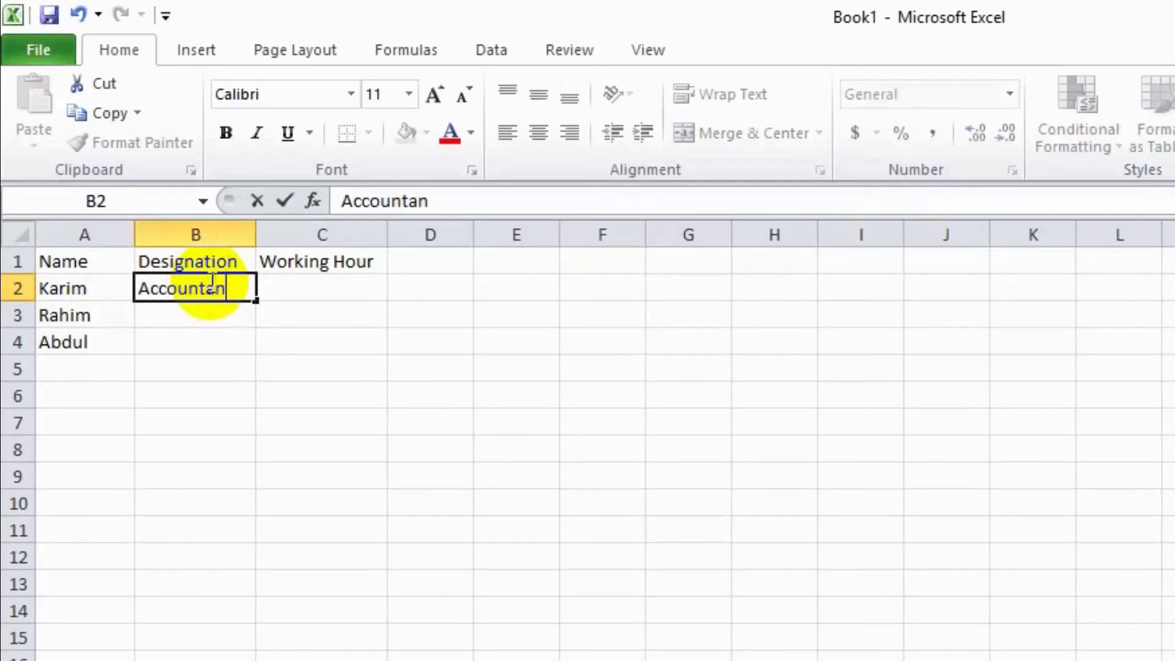
text(t)
click(199, 323)
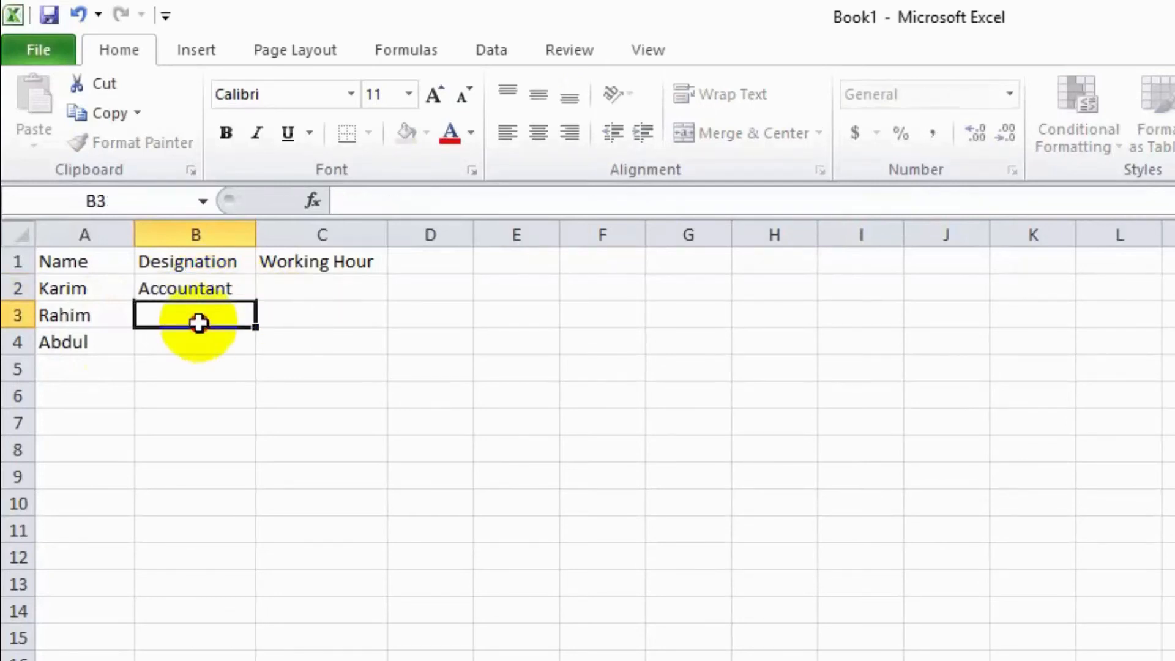
text(IT)
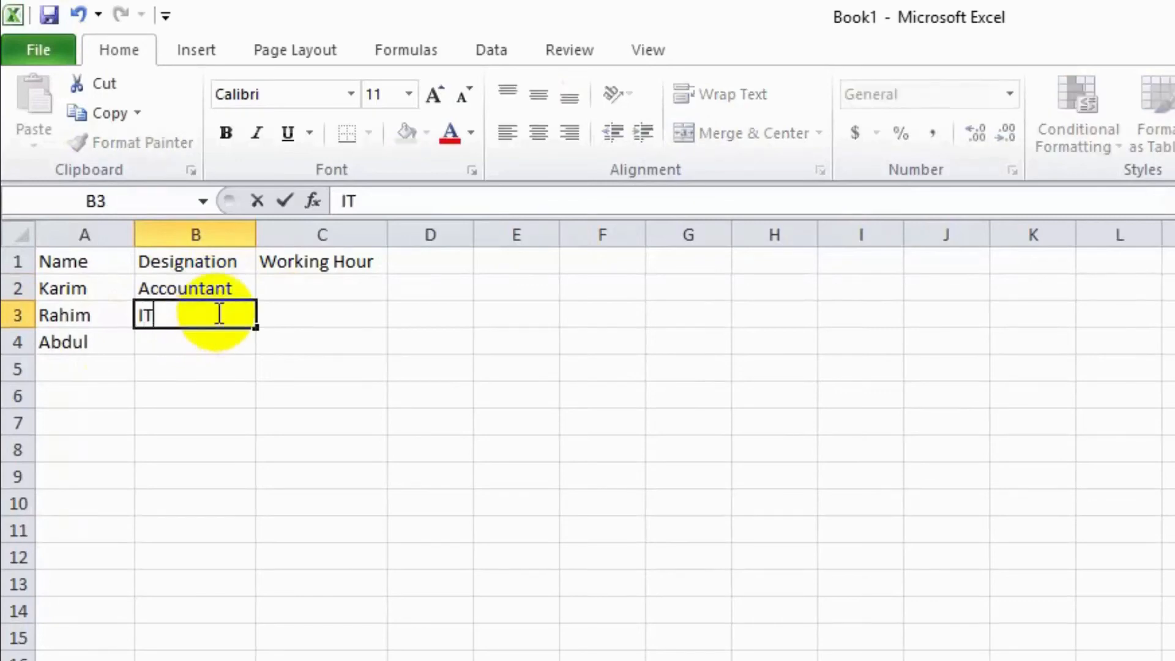
click(202, 346)
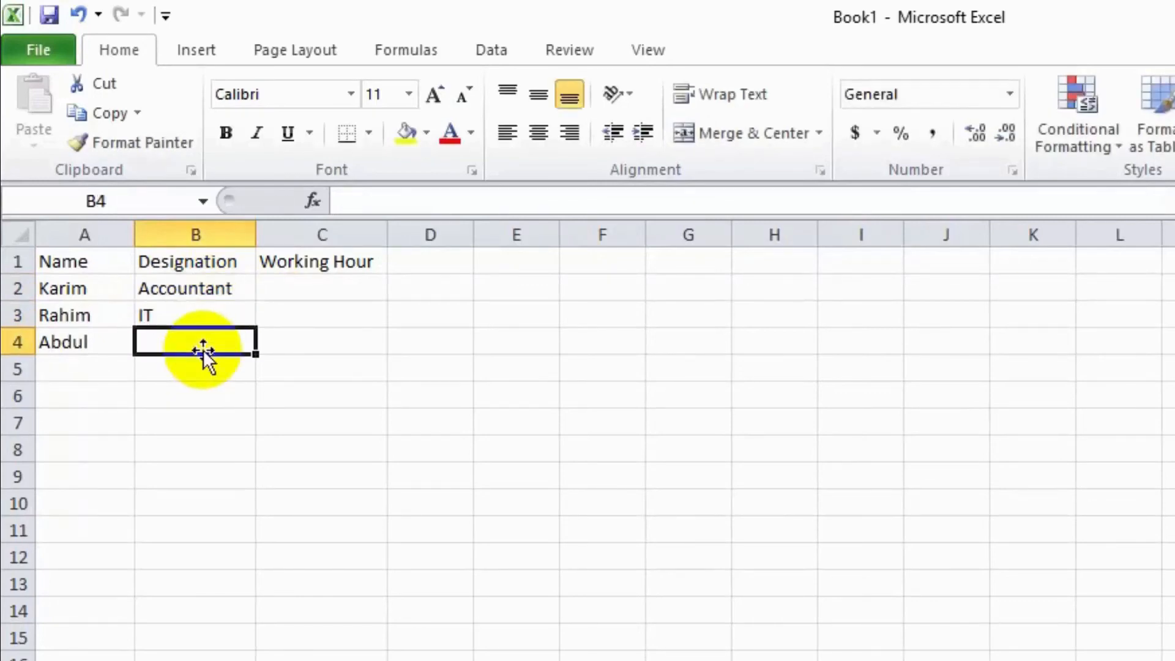
text(Manager)
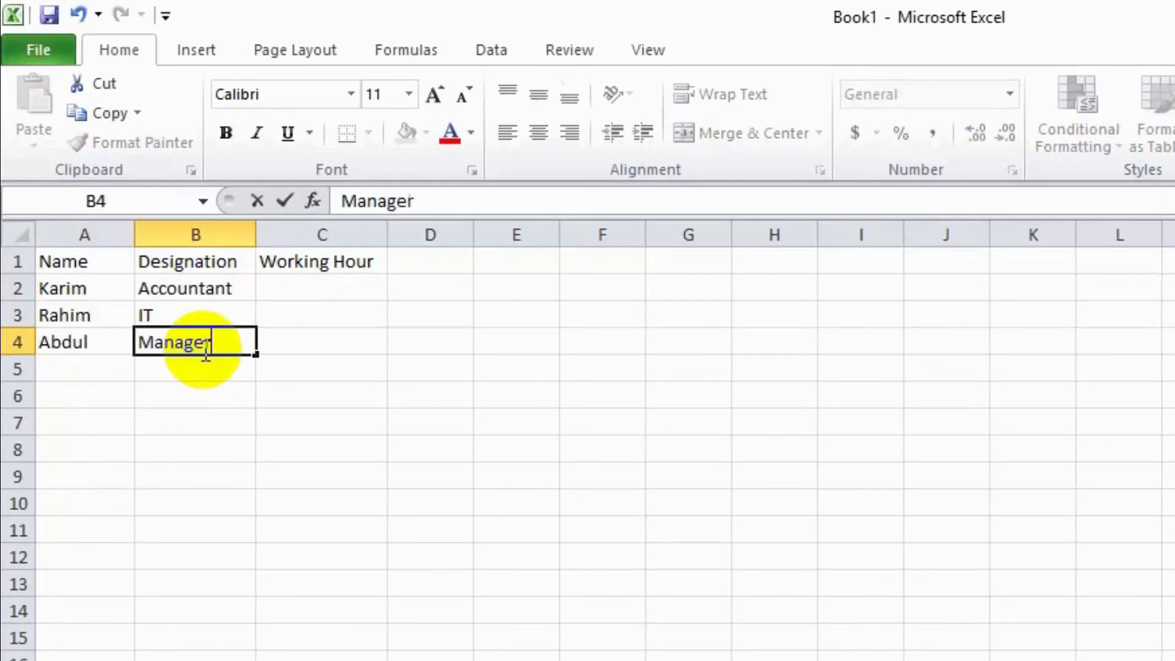
- Enter 8 as the working hour for all three people in cells C2, C3 and C4
click(283, 289)
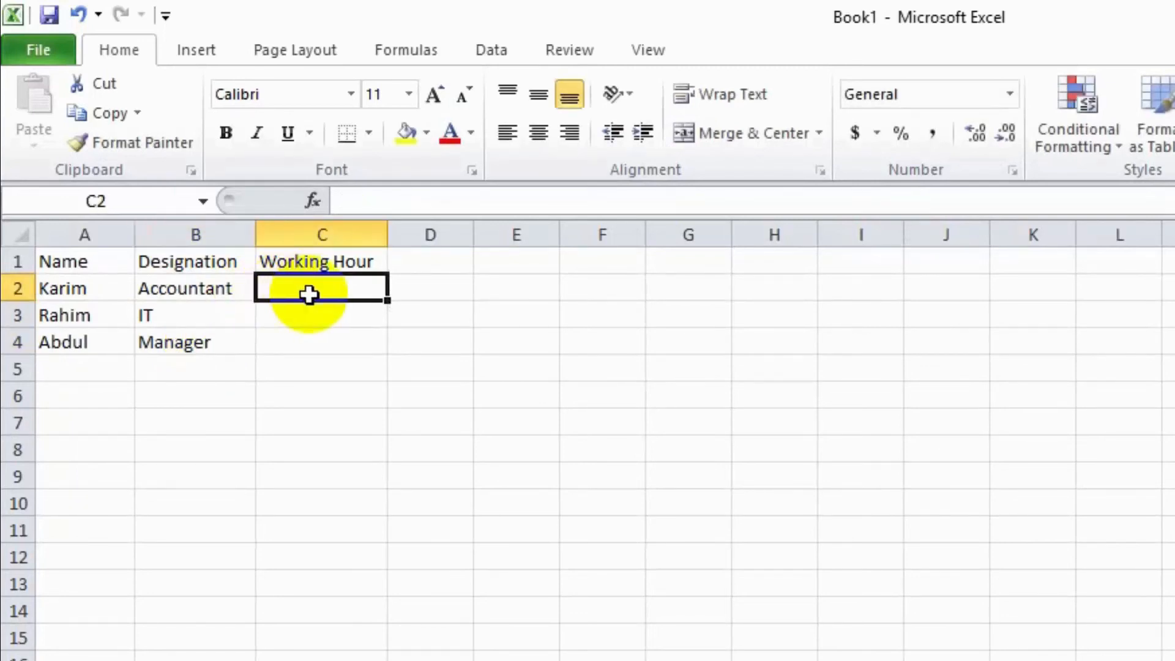
text(8)
click(320, 312)
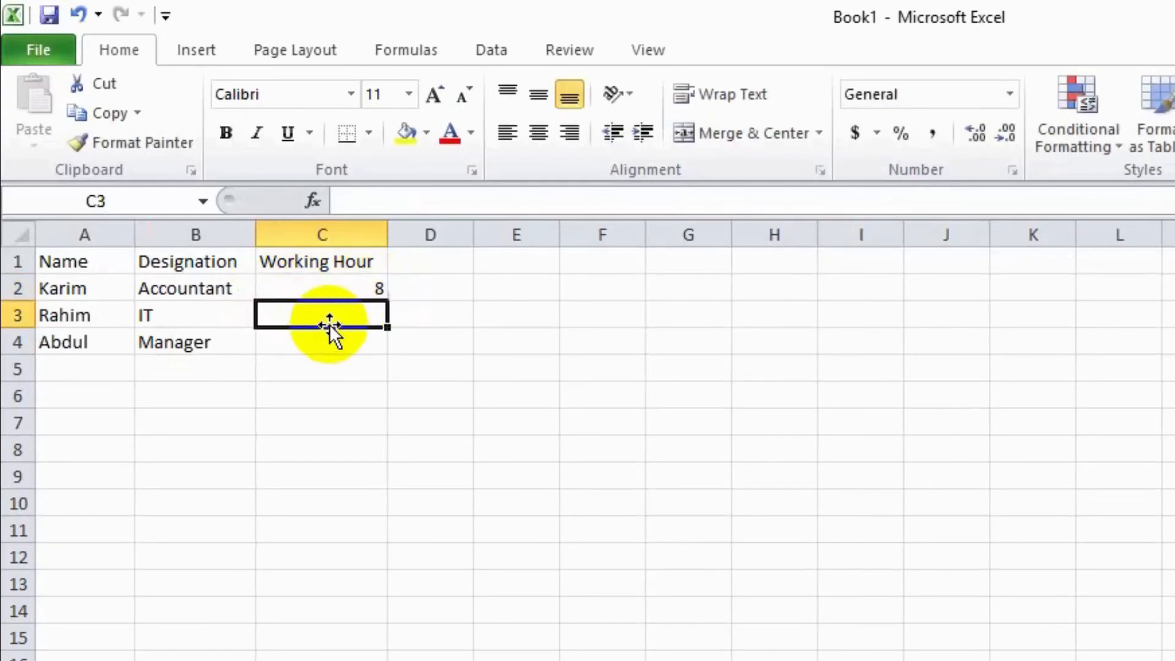
text(8)
click(335, 340)
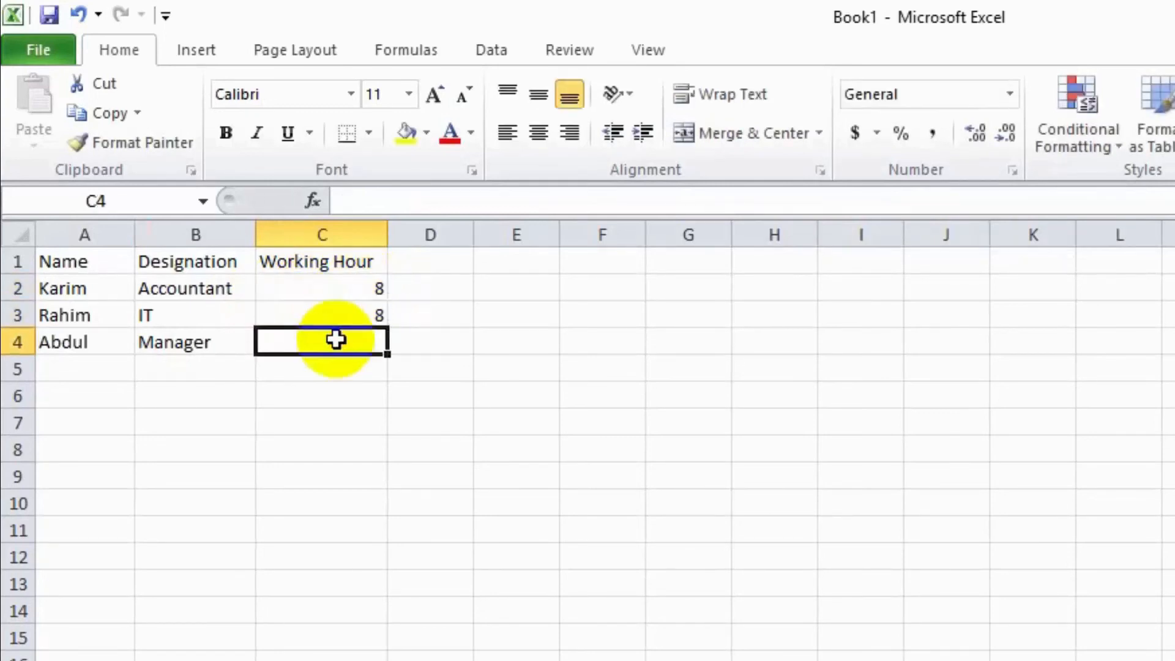
text(8)
click(367, 367)
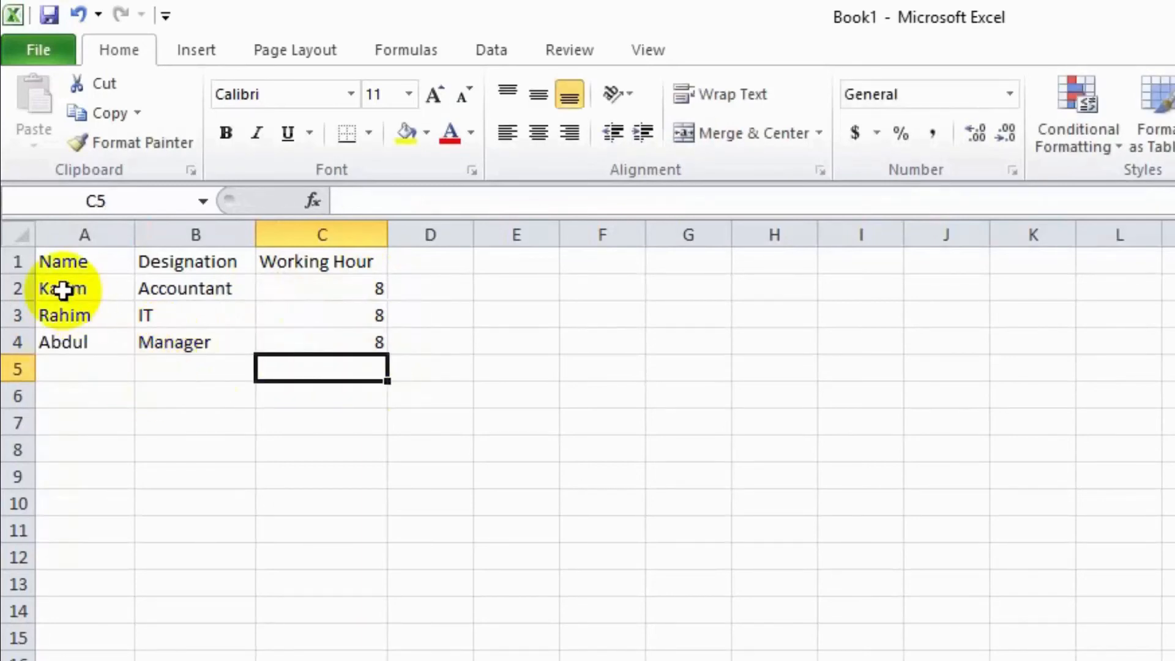
- Highlight the whole table in A1:C4 and deselect it by selecting empty cells beside it
drag(53, 263, 361, 340)
drag(84, 262, 376, 339)
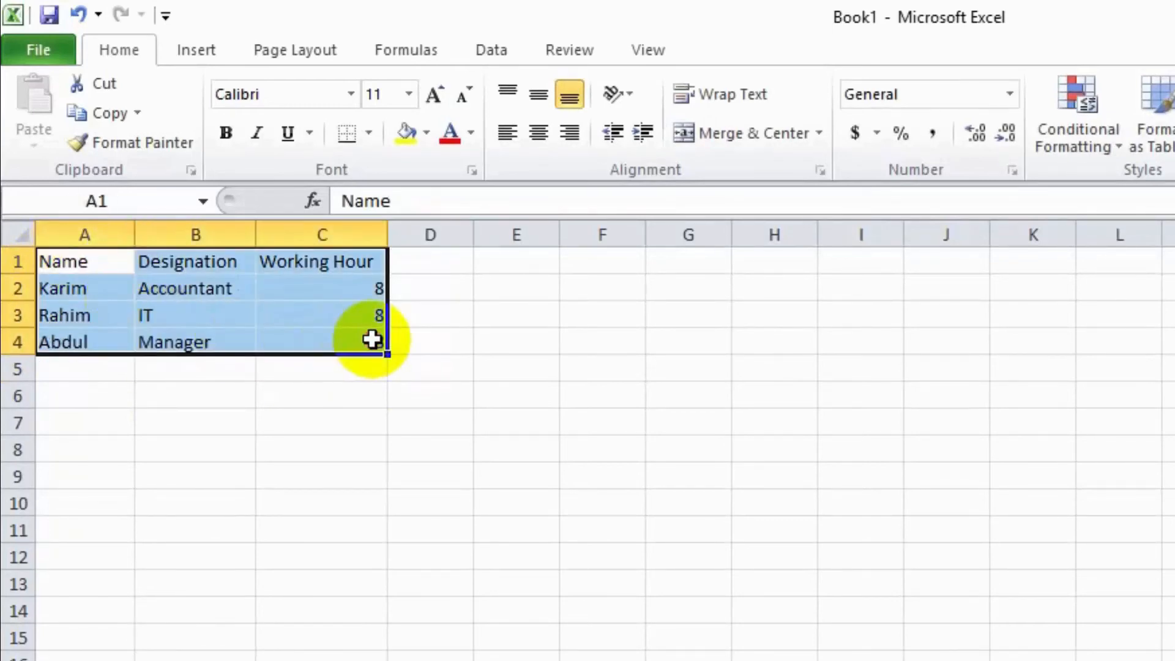
click(445, 370)
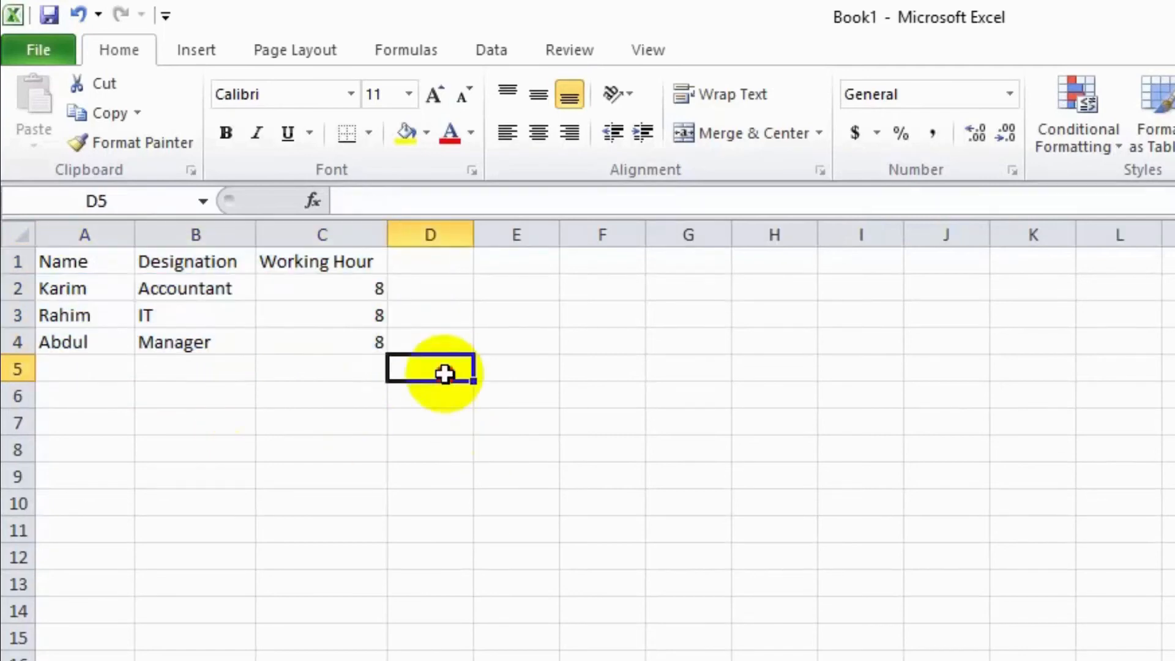
click(561, 345)
click(464, 314)
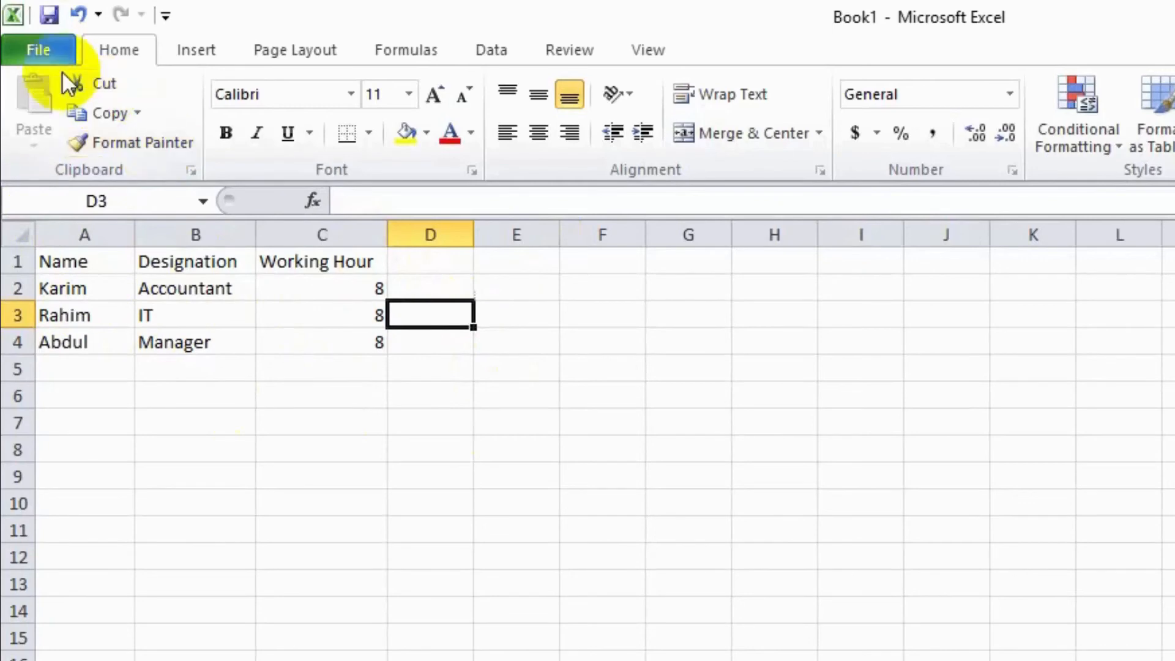
- Save the workbook to the Desktop as an Excel Workbook named Example-1
click(51, 53)
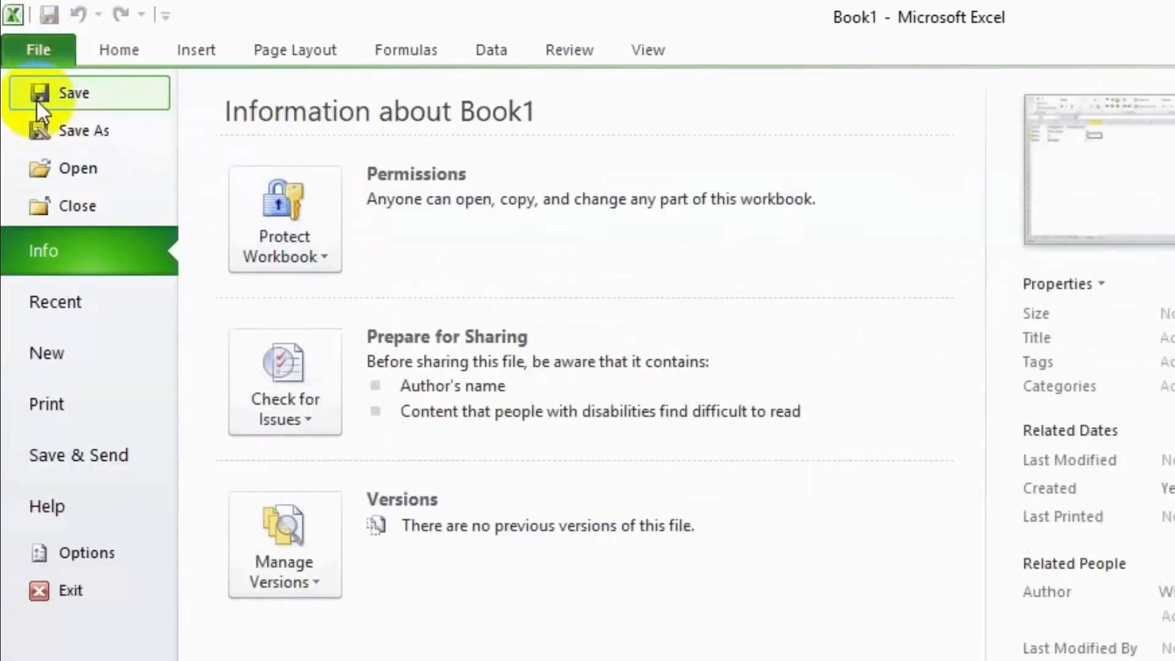
click(88, 97)
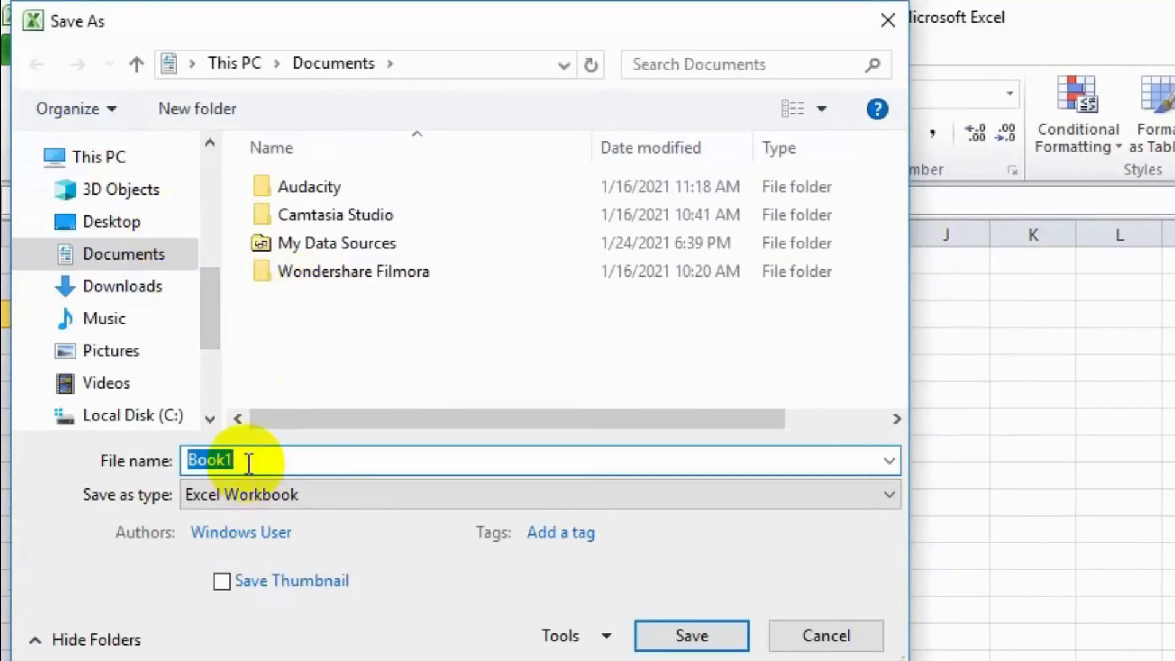
text(Examp)
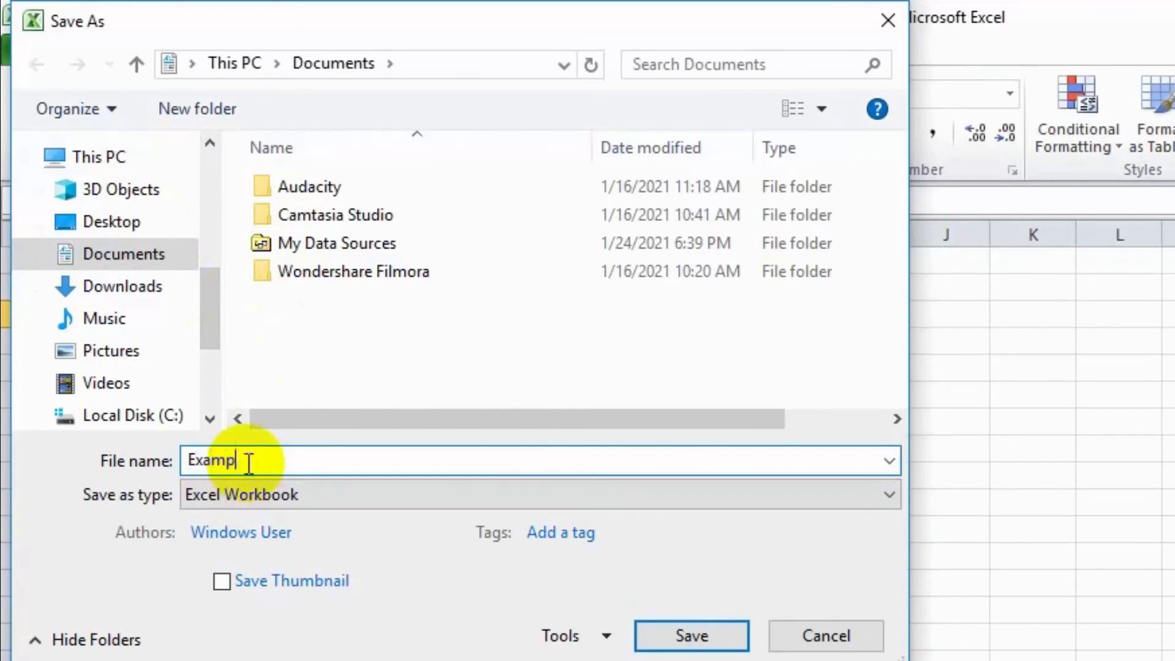
text(le 1)
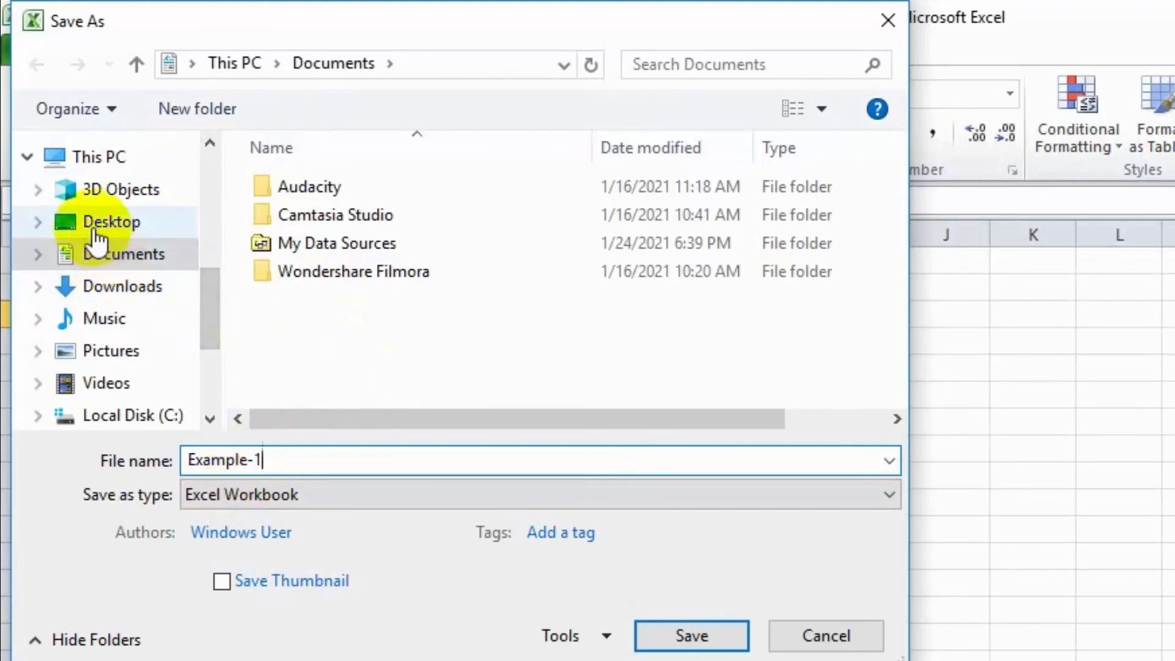
click(120, 233)
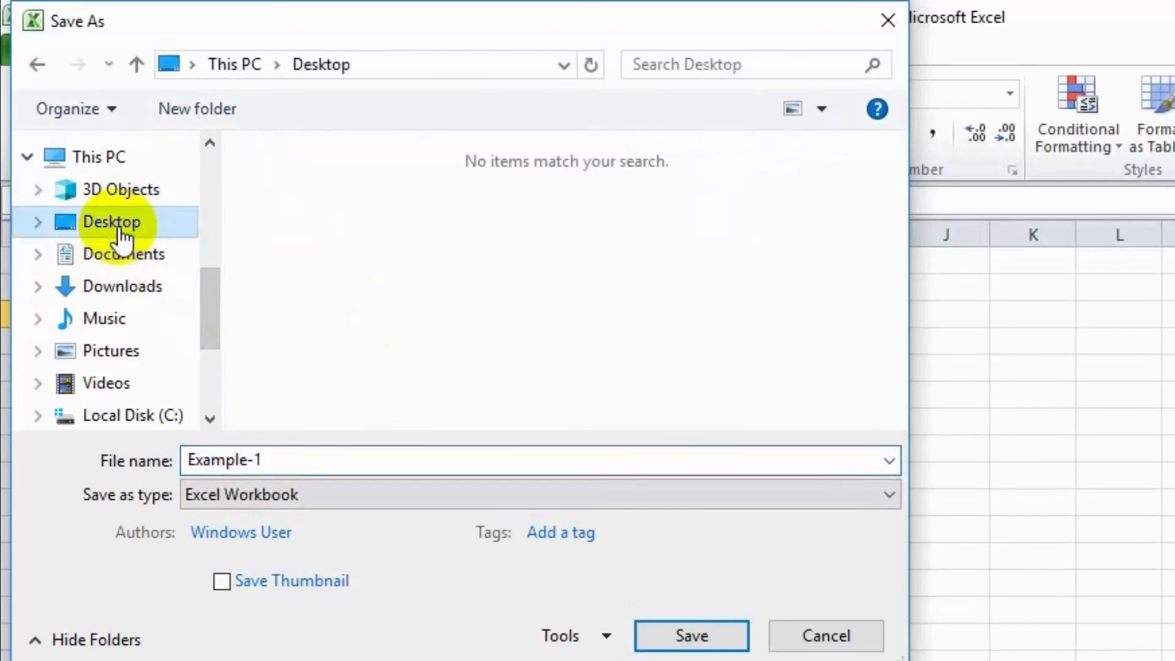
click(651, 635)
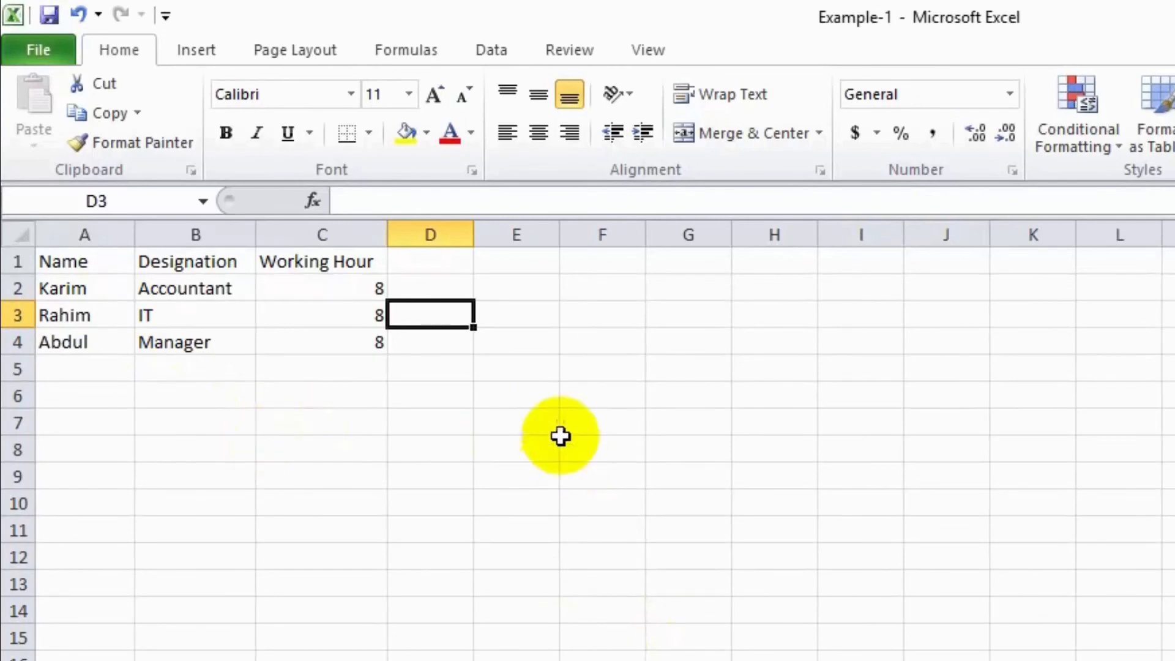
click(532, 367)
click(434, 393)
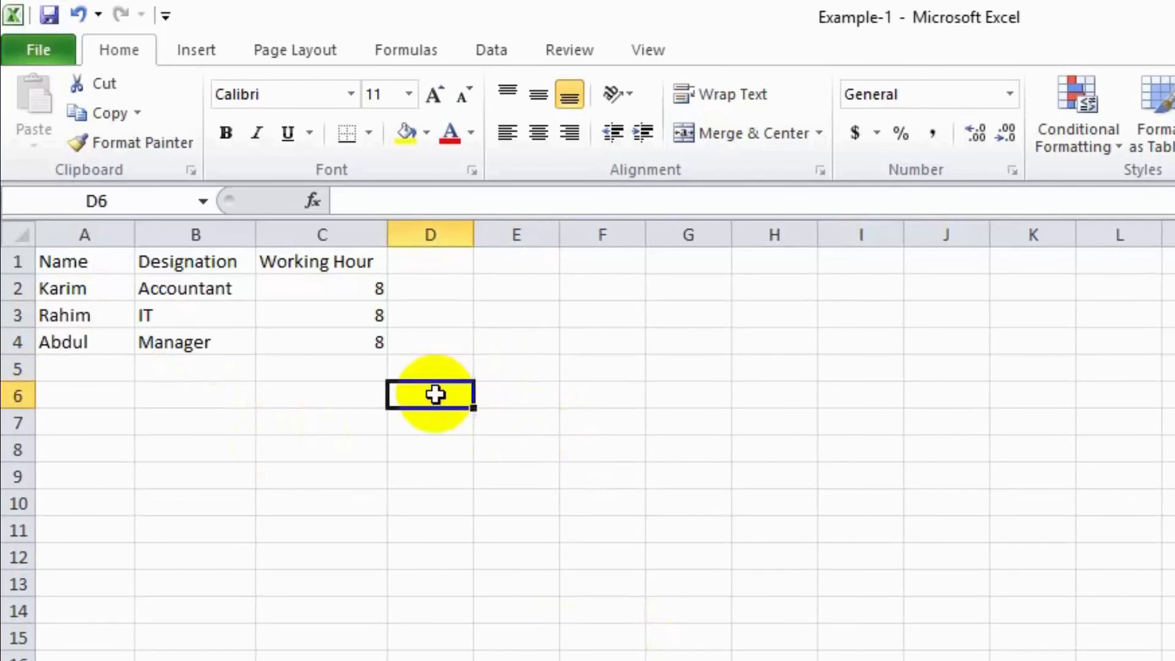
click(498, 396)
click(386, 403)
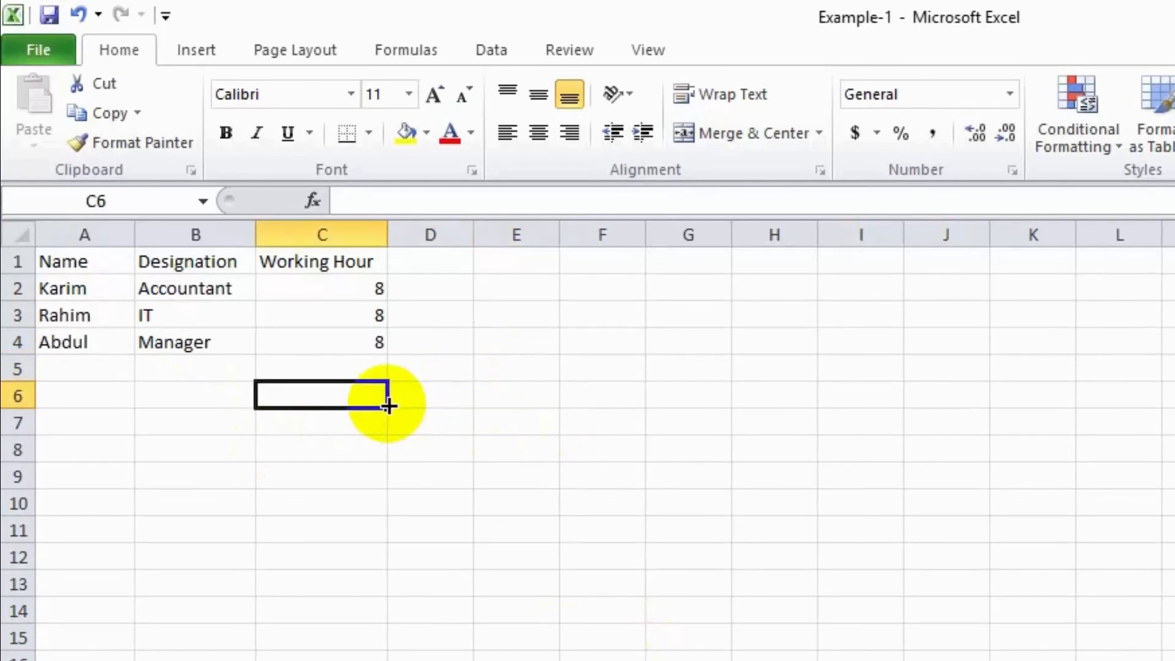
drag(82, 263, 346, 344)
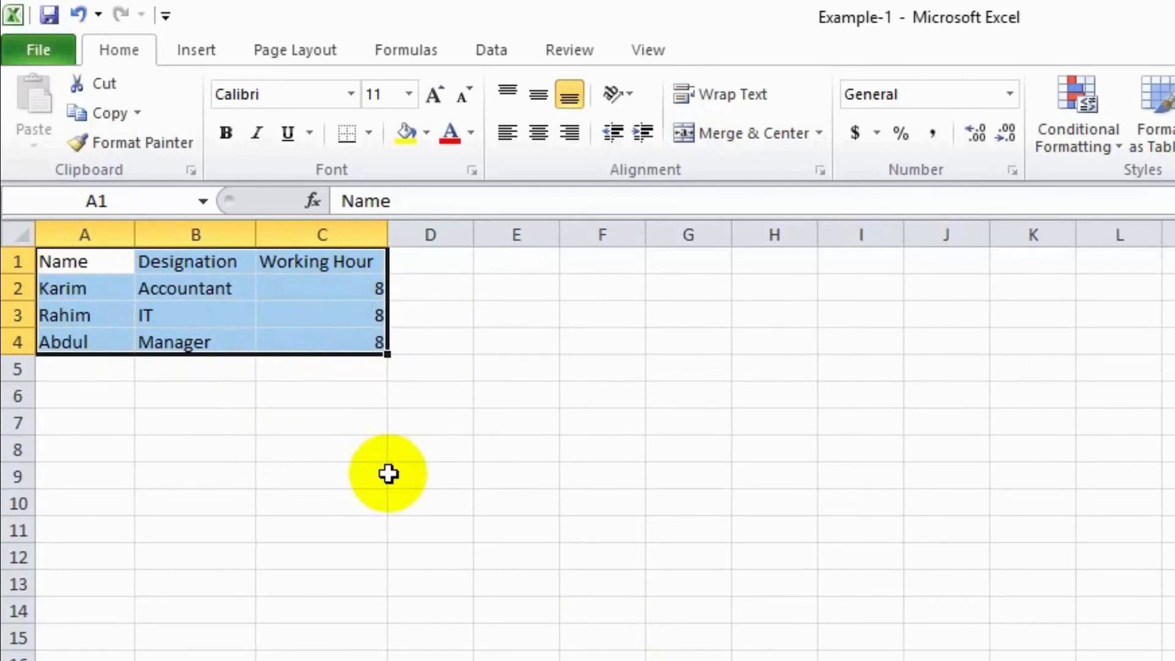
click(301, 433)
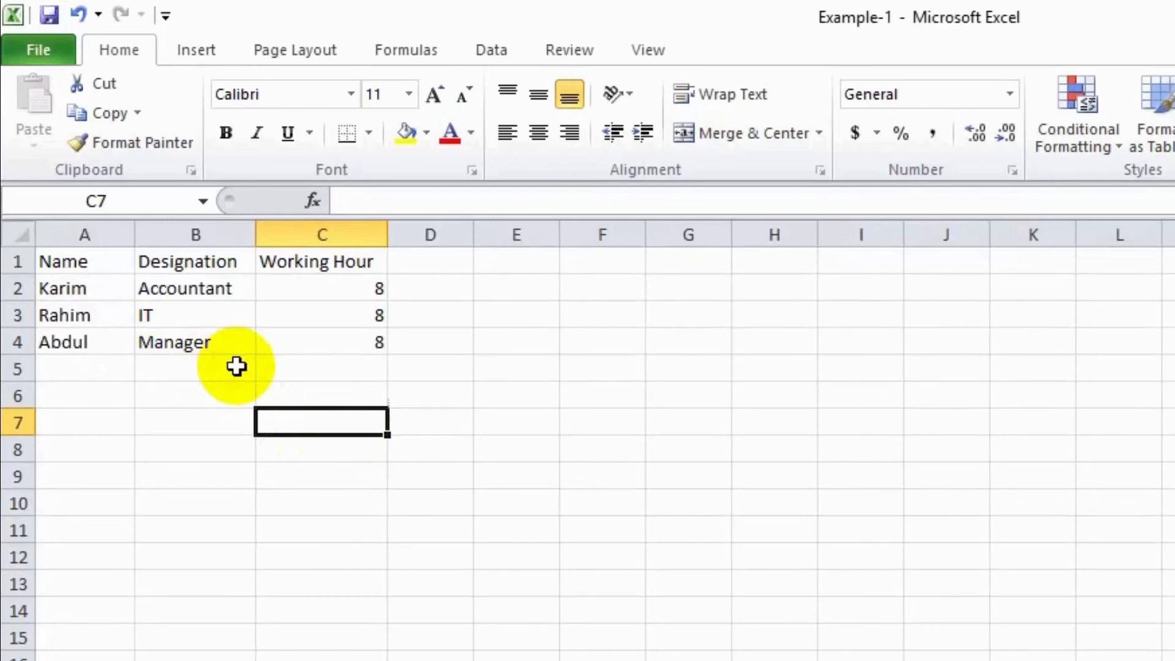
- Copy the table in A1:C4 and paste it starting at cell G4
drag(42, 260, 313, 334)
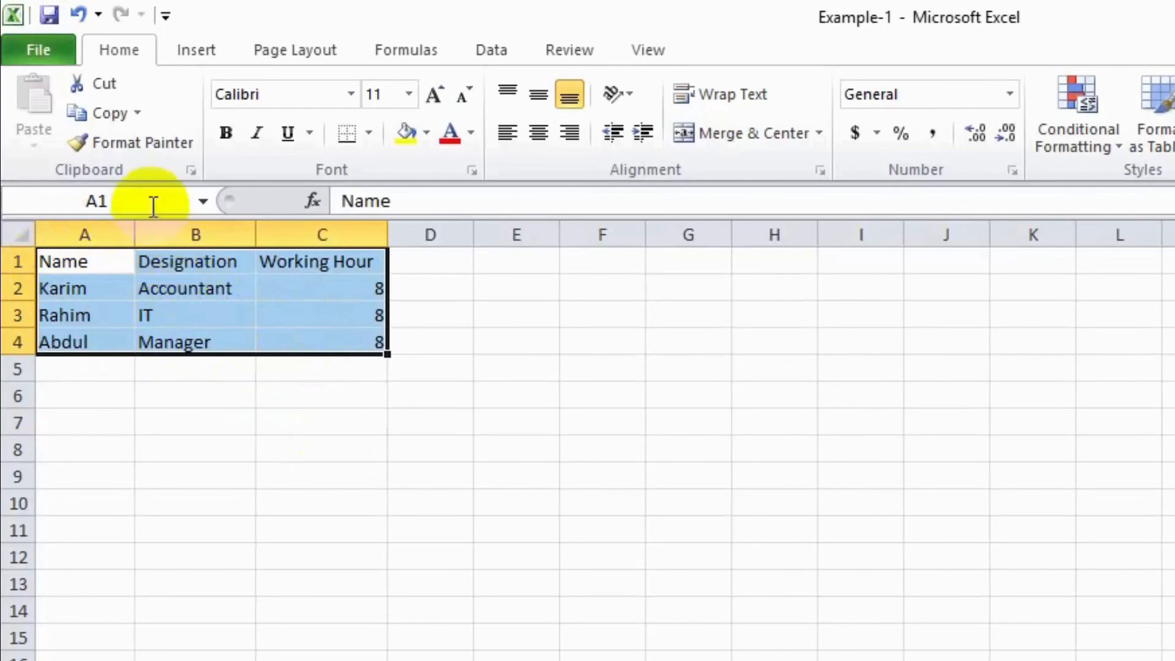
click(108, 112)
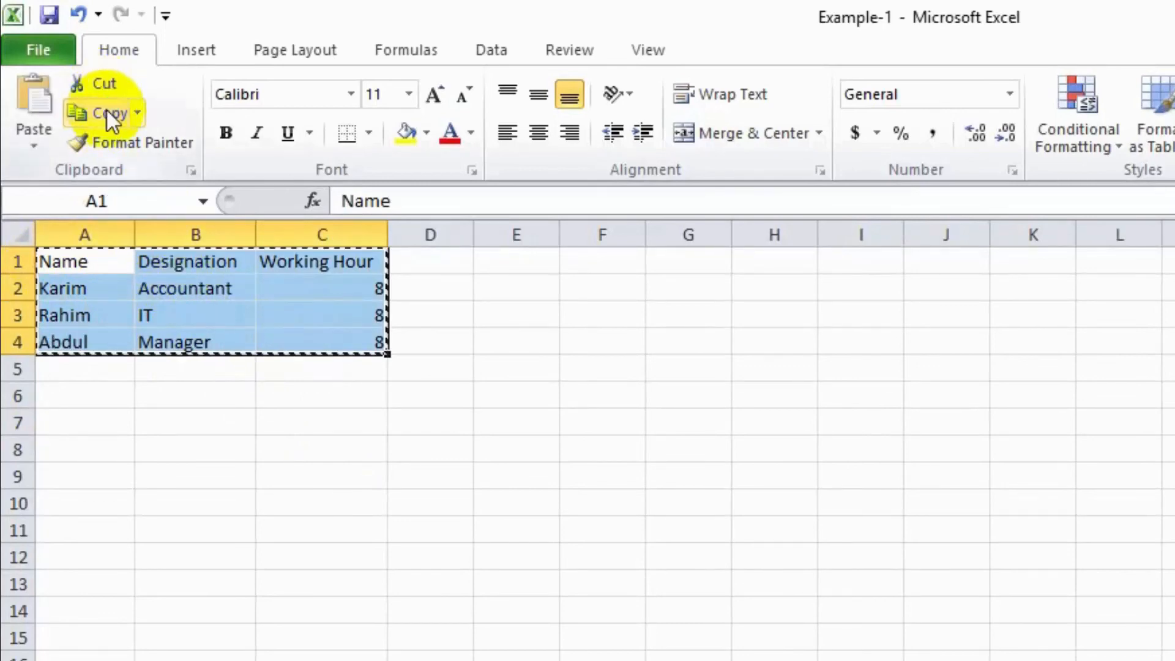
click(672, 344)
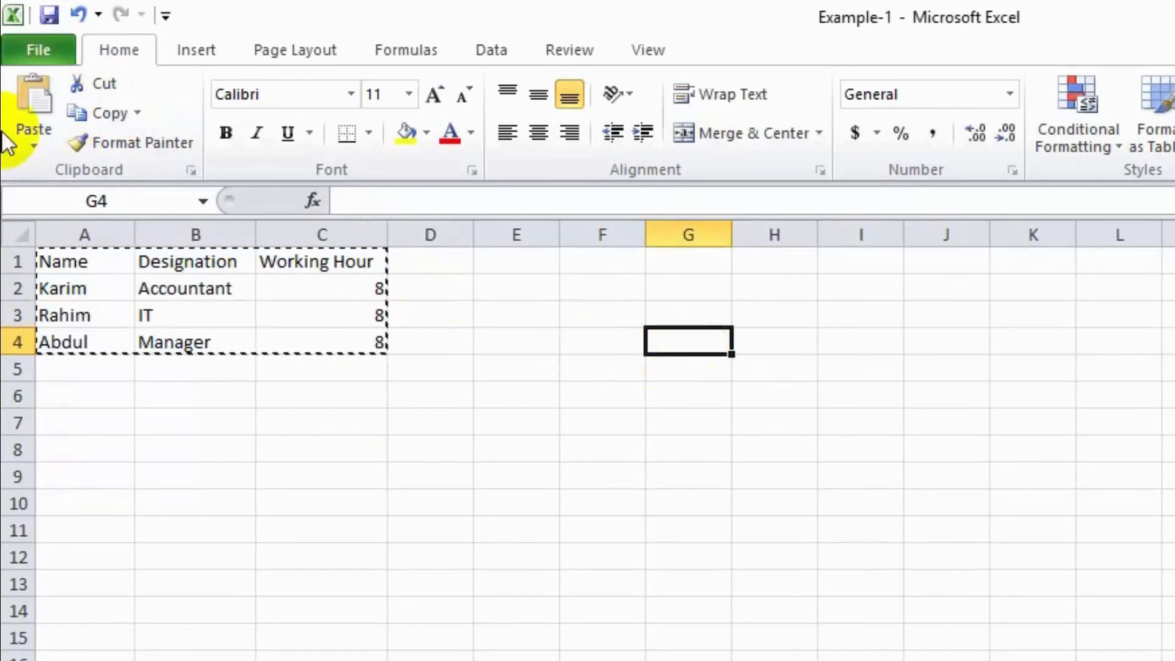
click(33, 94)
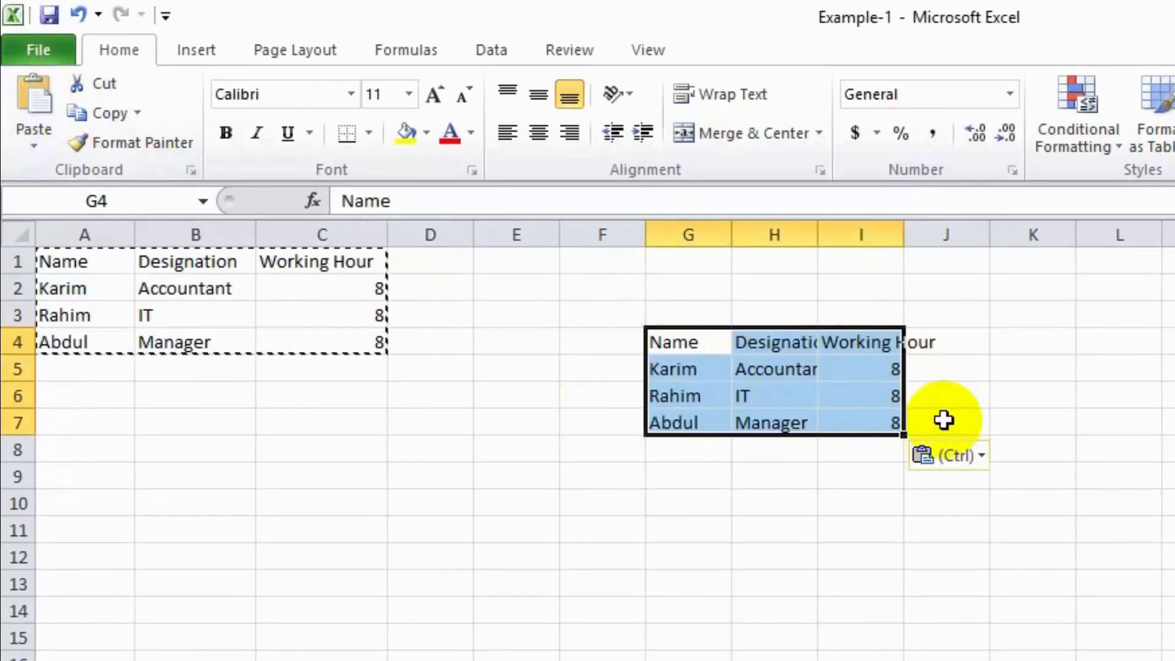
click(465, 559)
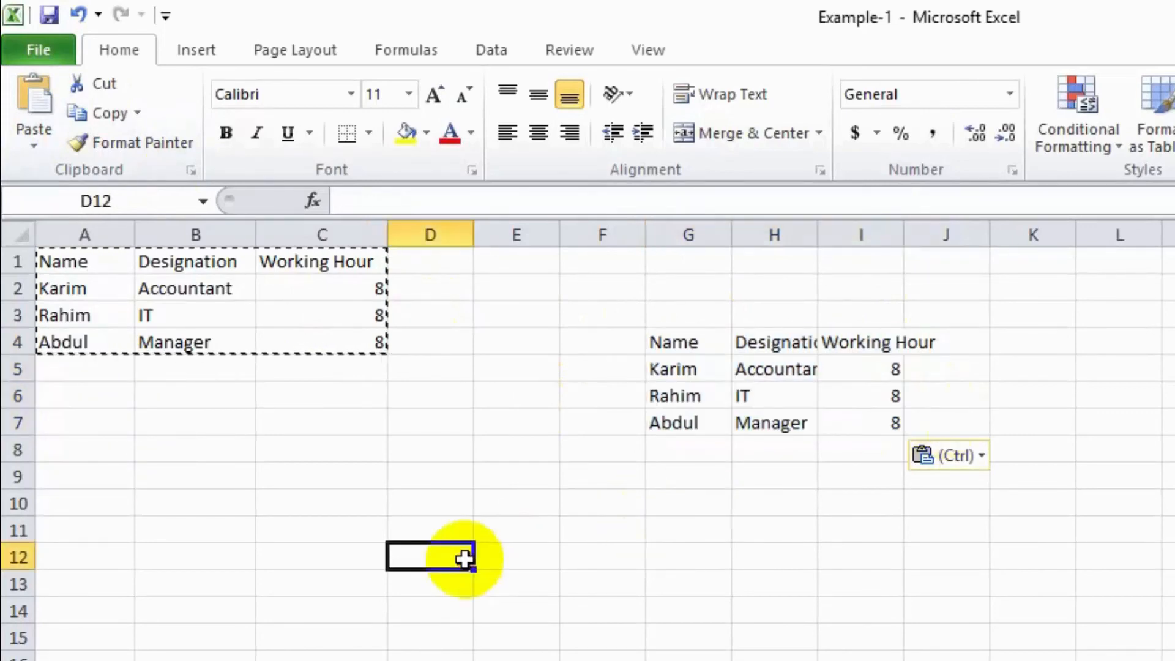
- Enter the numbers 1, 2 and 3 in cells C10, C11 and C12, and select C12
click(273, 504)
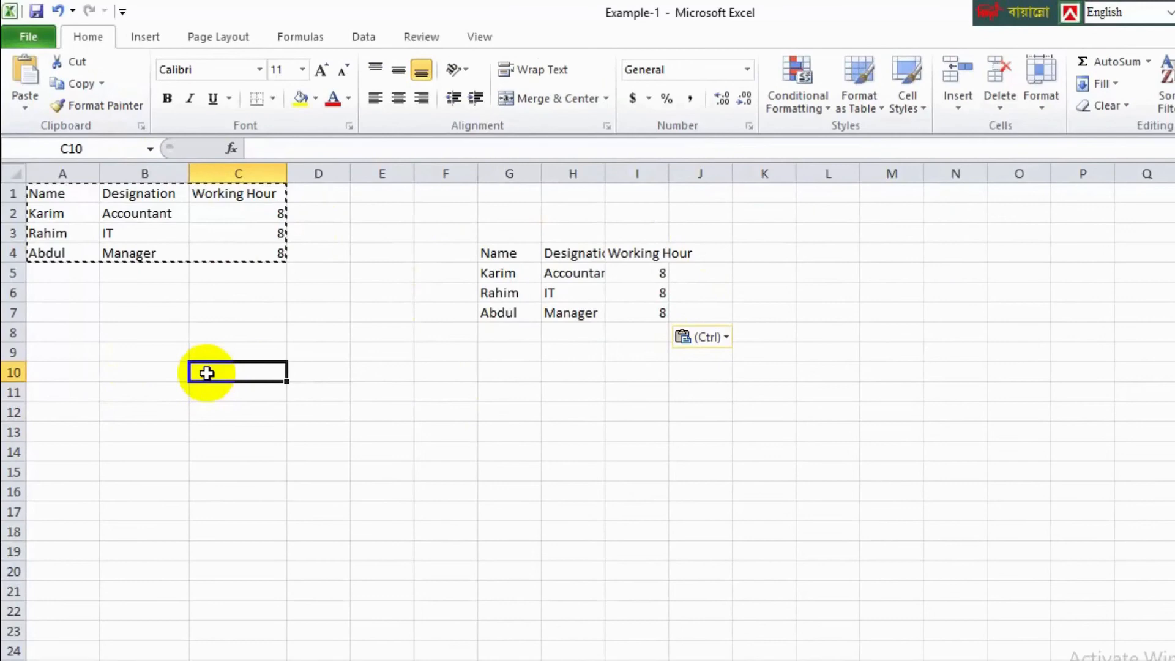
text(1)
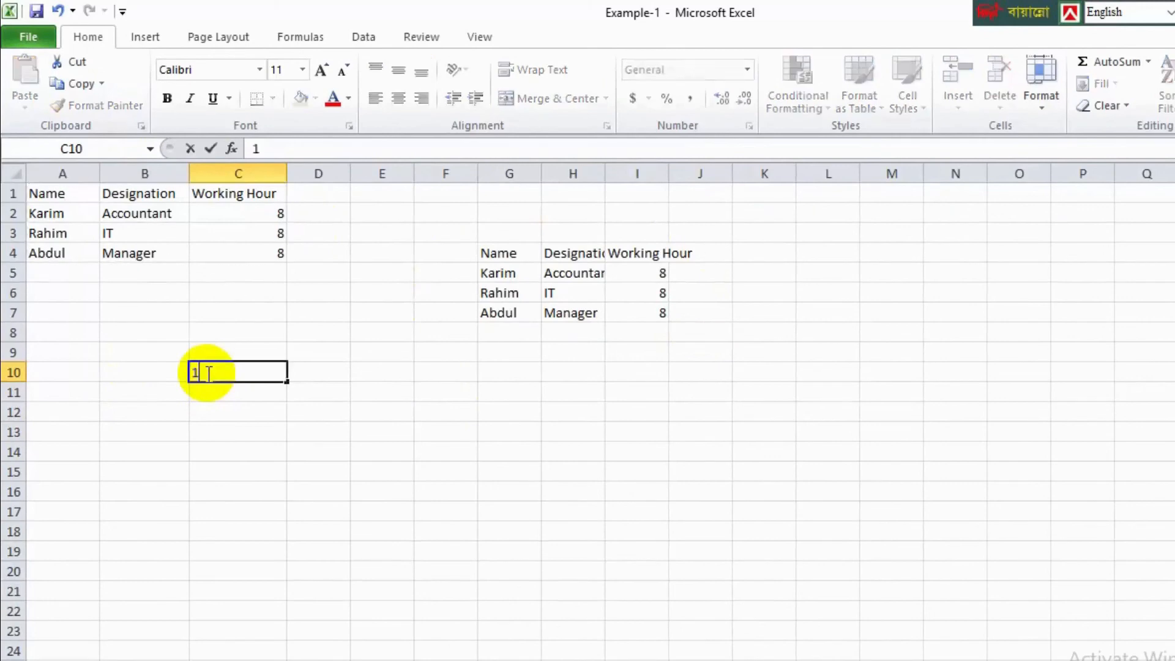
key(Return)
text(2)
key(Return)
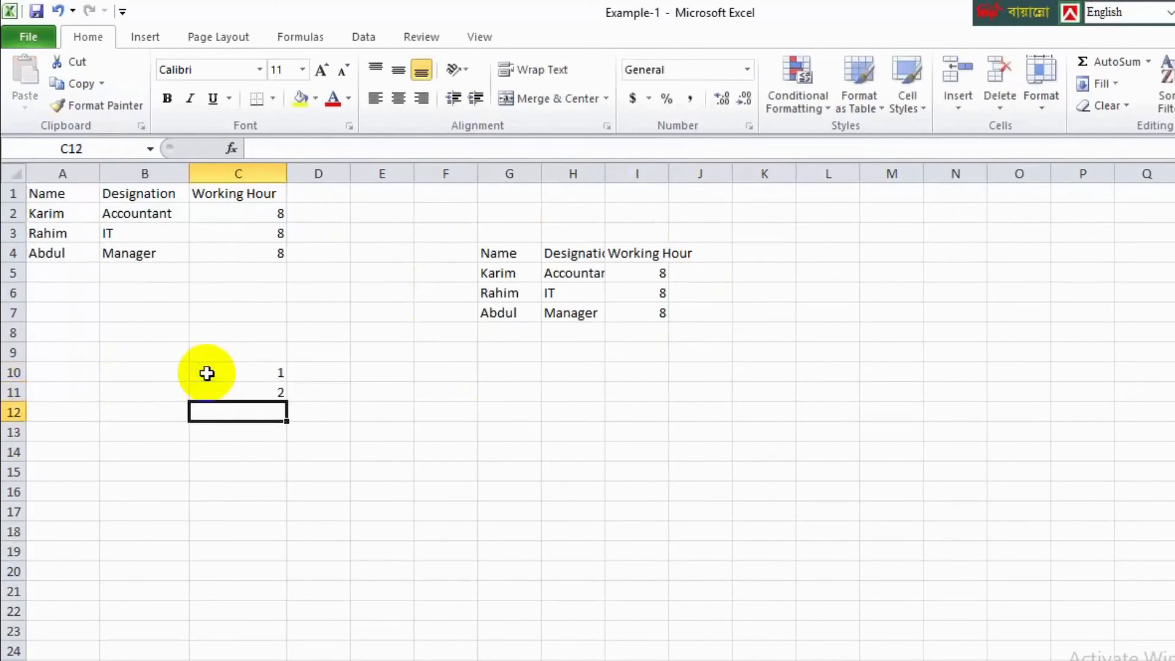
text(3)
key(Return)
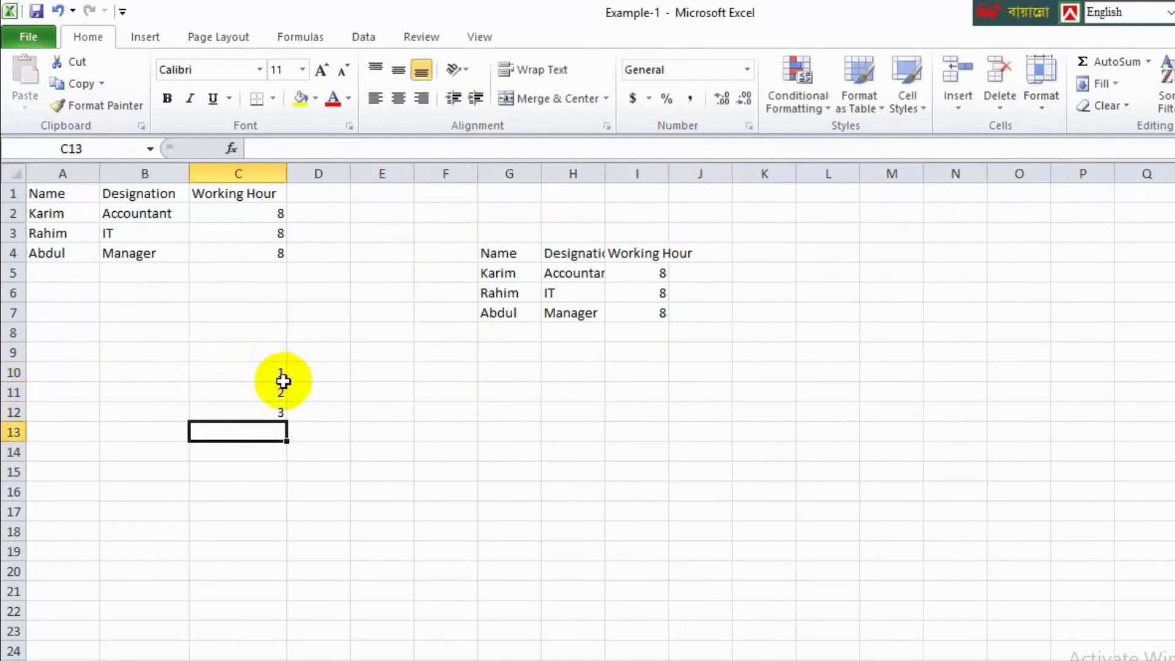
click(273, 412)
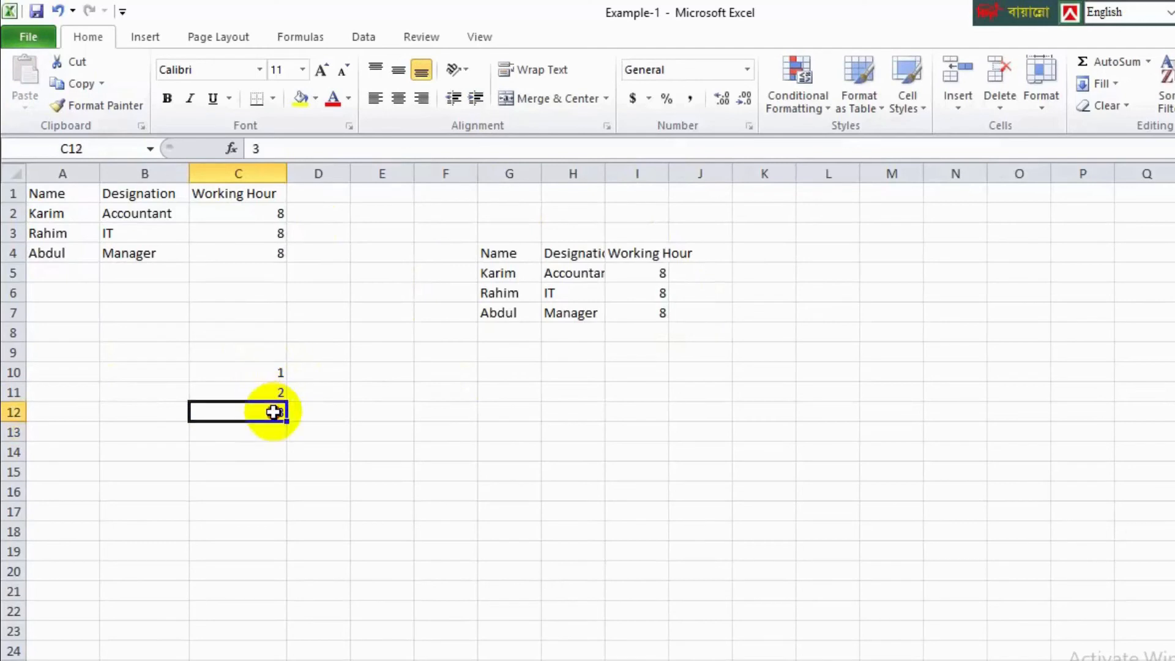
- Extend the number series down from C12 to C22 with 4 to 13, and across from C10 to L10 with 2 to 10
mouse_move(265, 409)
mouse_down()
mouse_move(342, 412)
mouse_move(287, 435)
mouse_move(282, 414)
mouse_up()
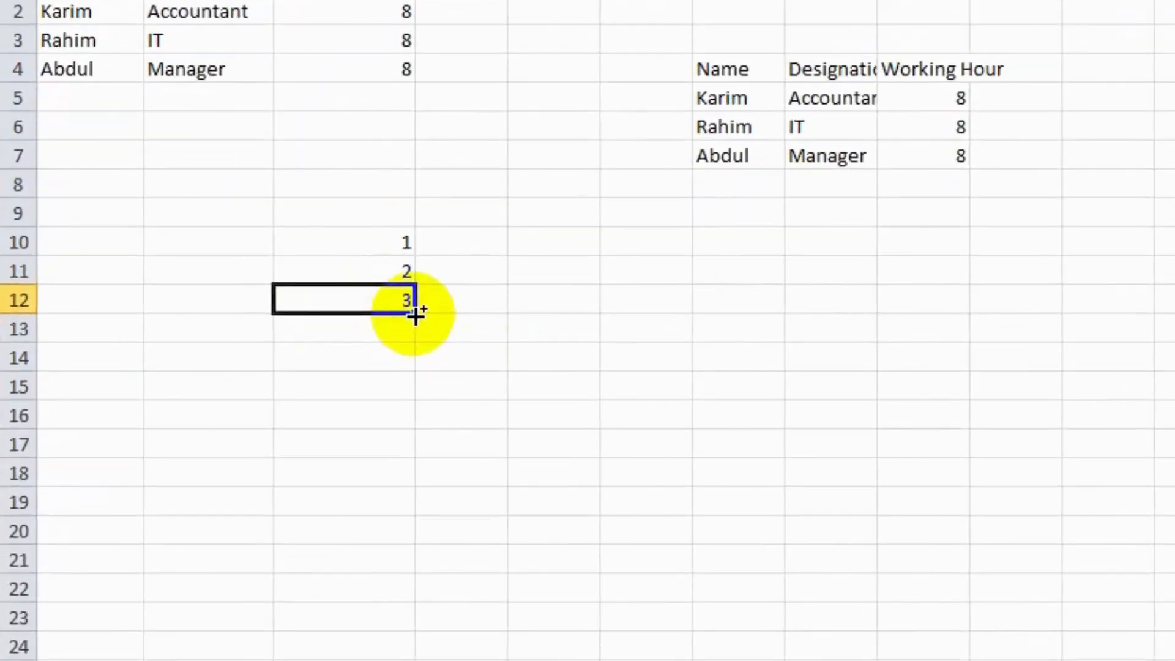
key(ctrl)
drag(415, 315, 367, 596)
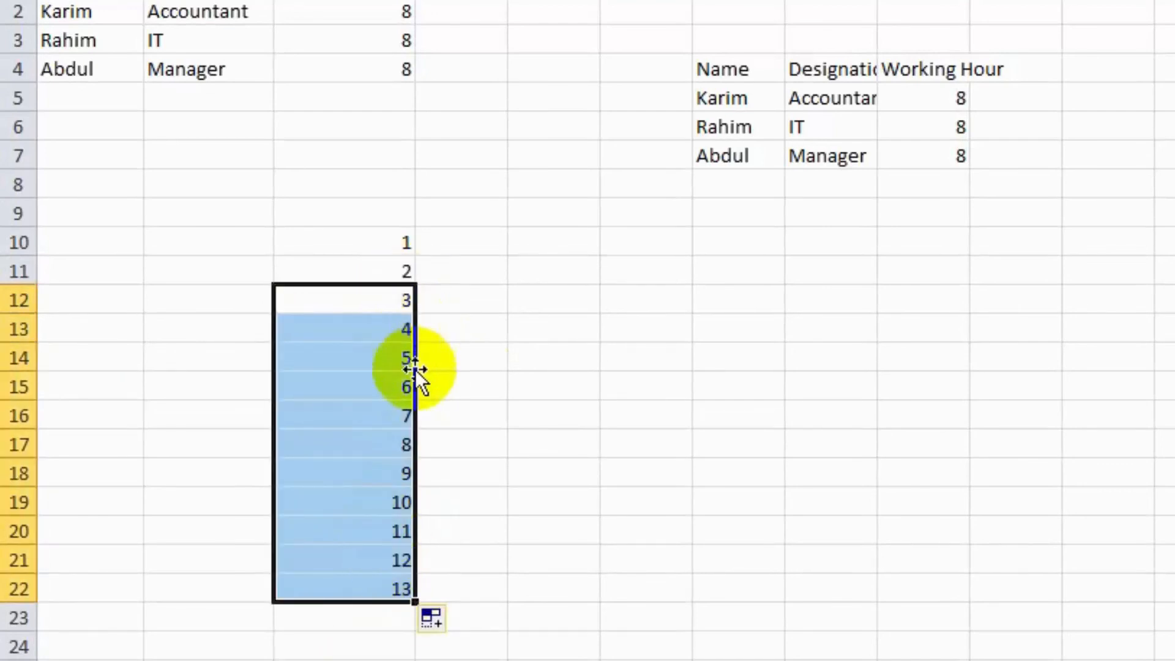
click(412, 235)
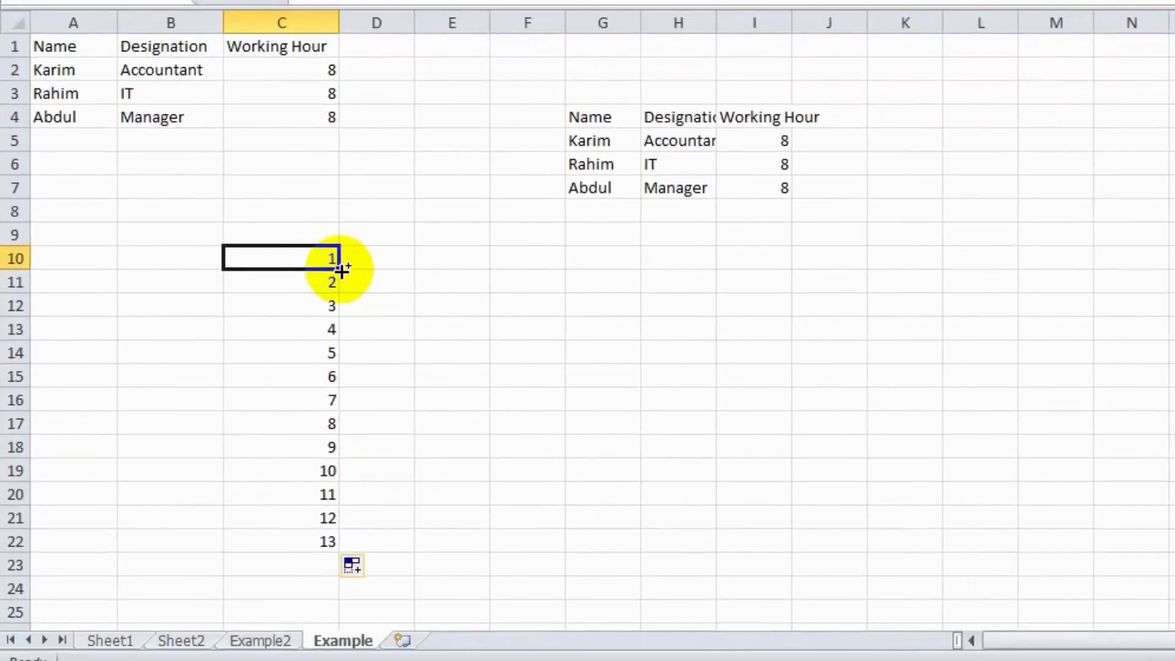
drag(341, 269, 1050, 295)
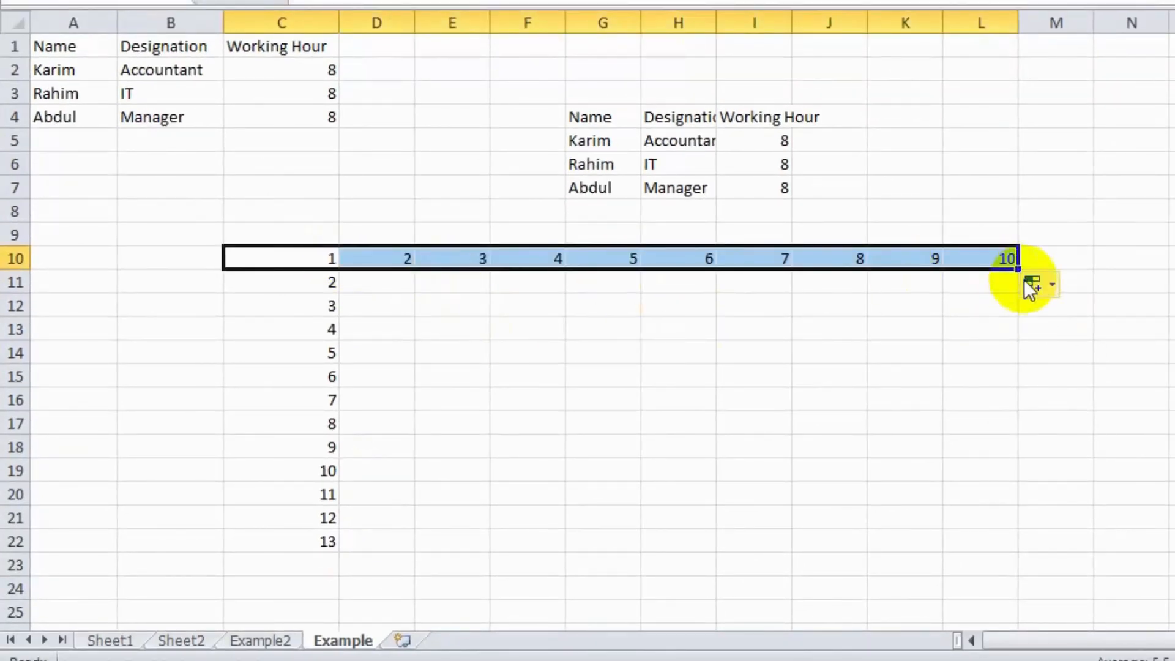
- Enter January in D11 and autofill the months down the column through December in D22
click(389, 281)
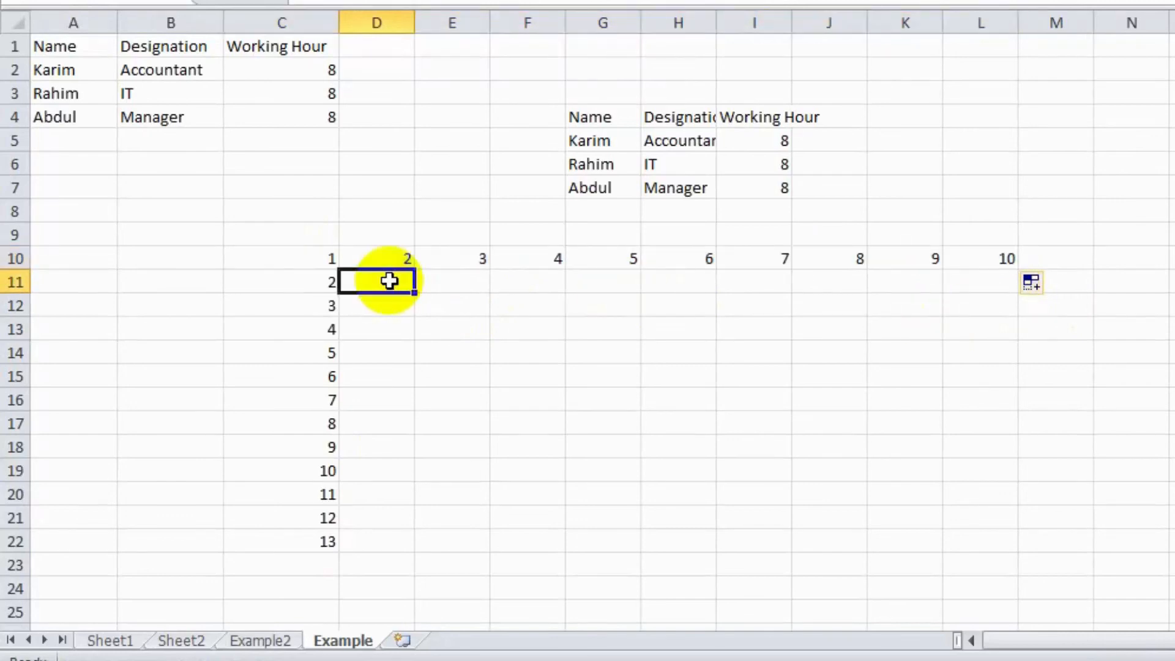
text(January)
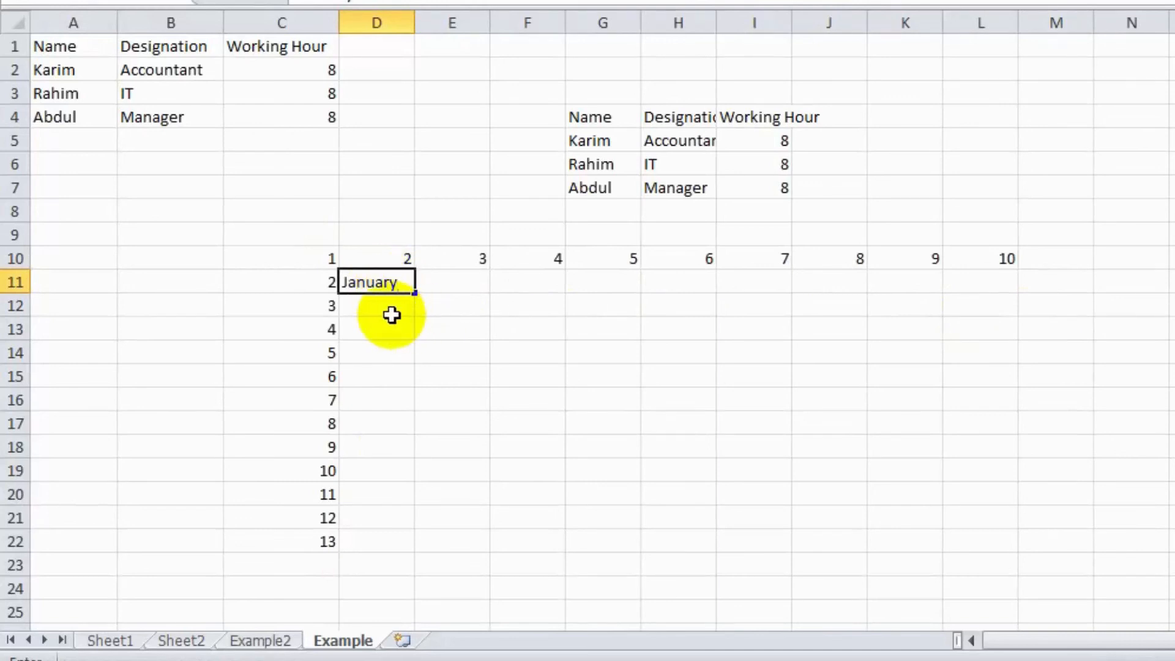
click(447, 281)
click(385, 281)
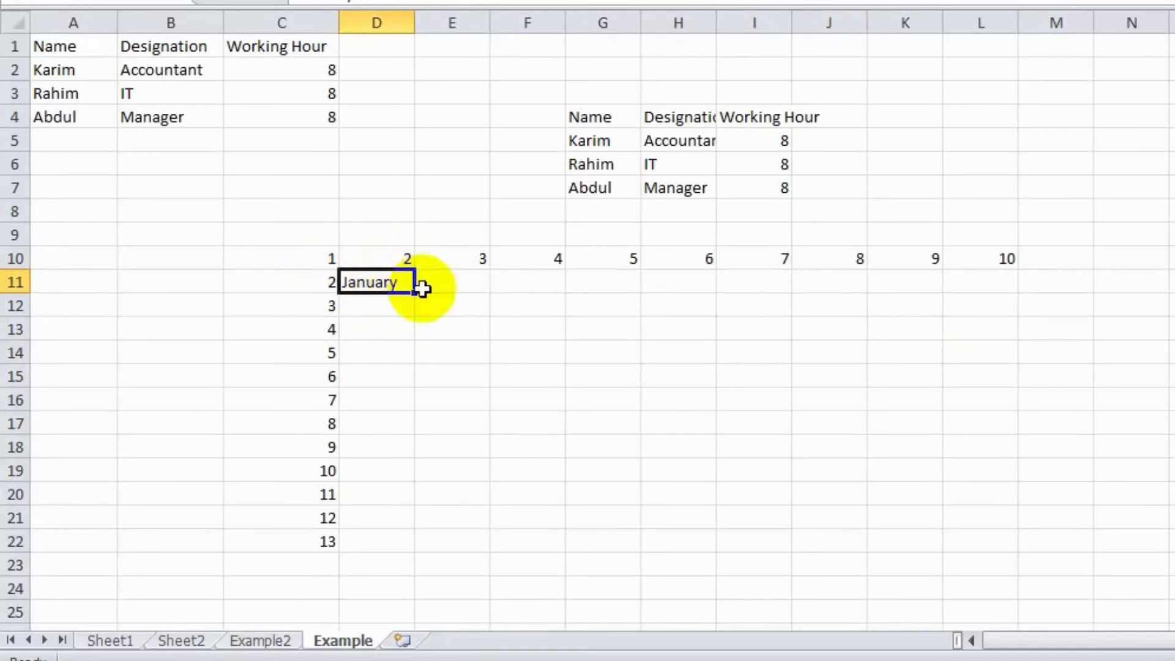
drag(417, 291, 411, 425)
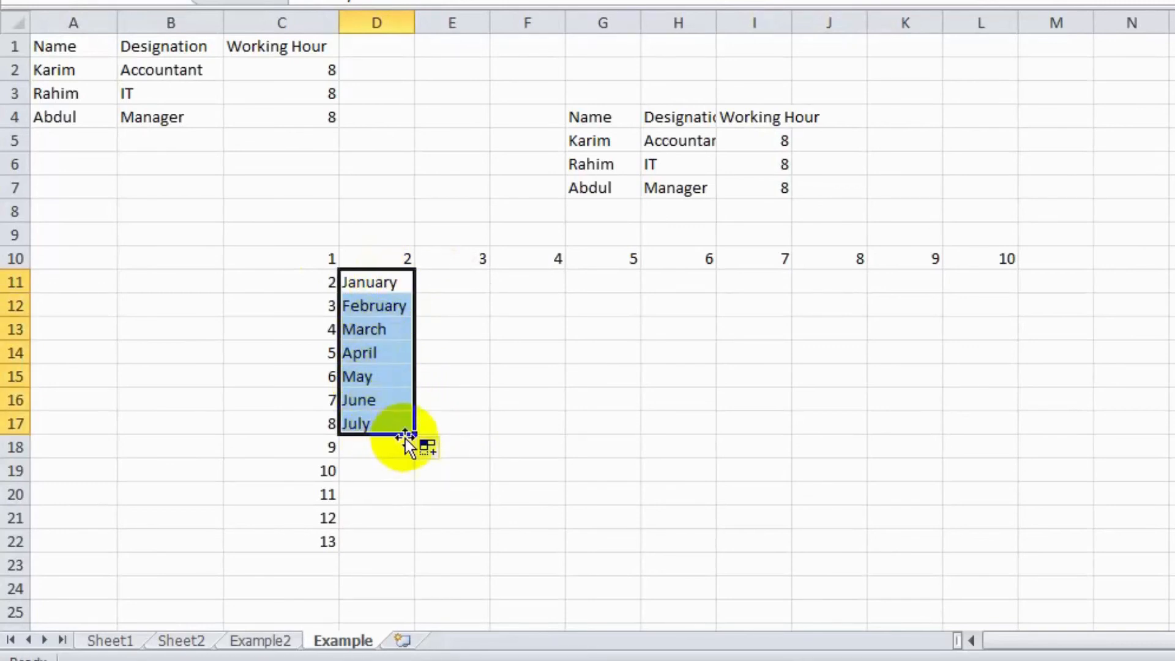
drag(413, 434, 387, 545)
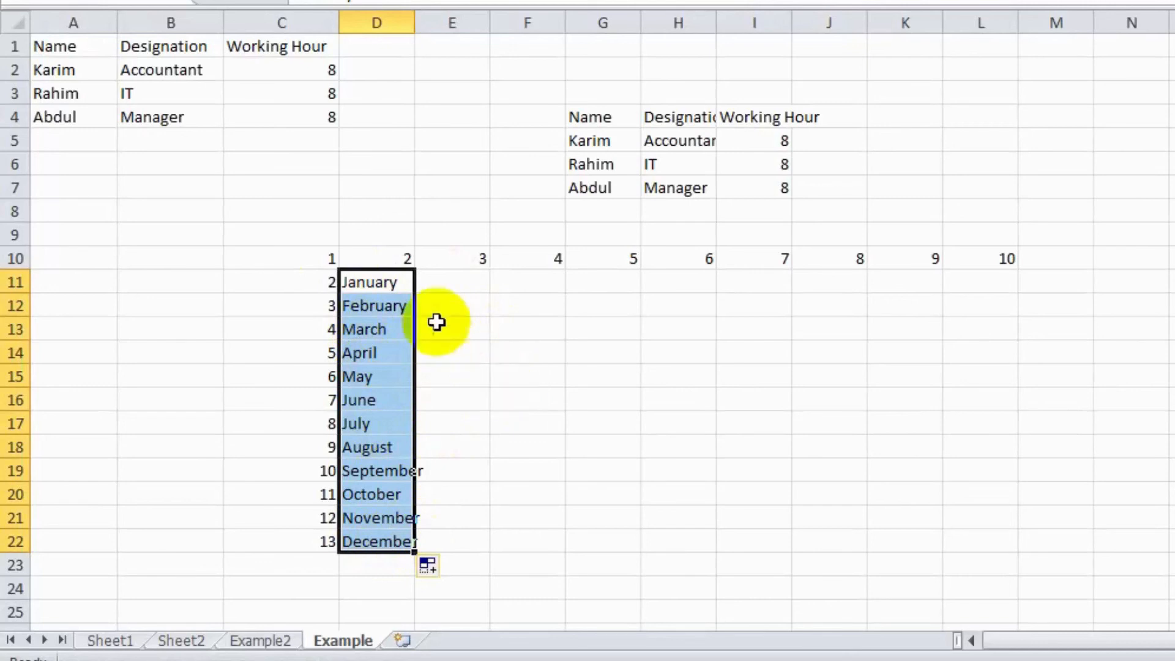
- Autofill the months across row 11 from January in D11 through September in L11
click(374, 278)
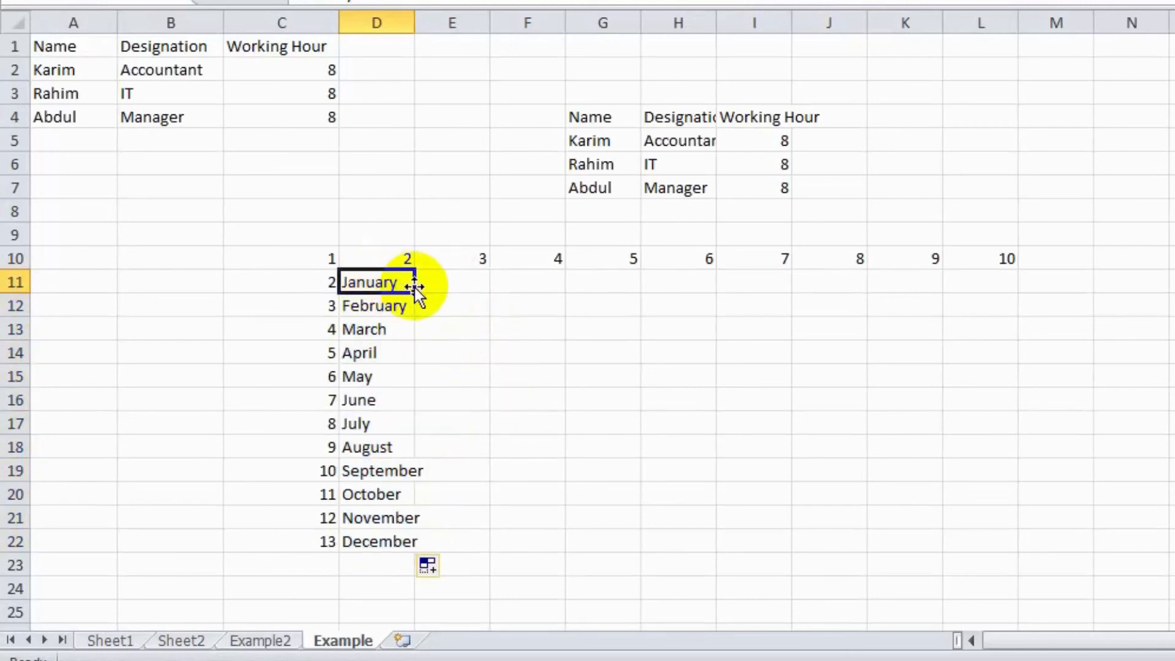
click(462, 283)
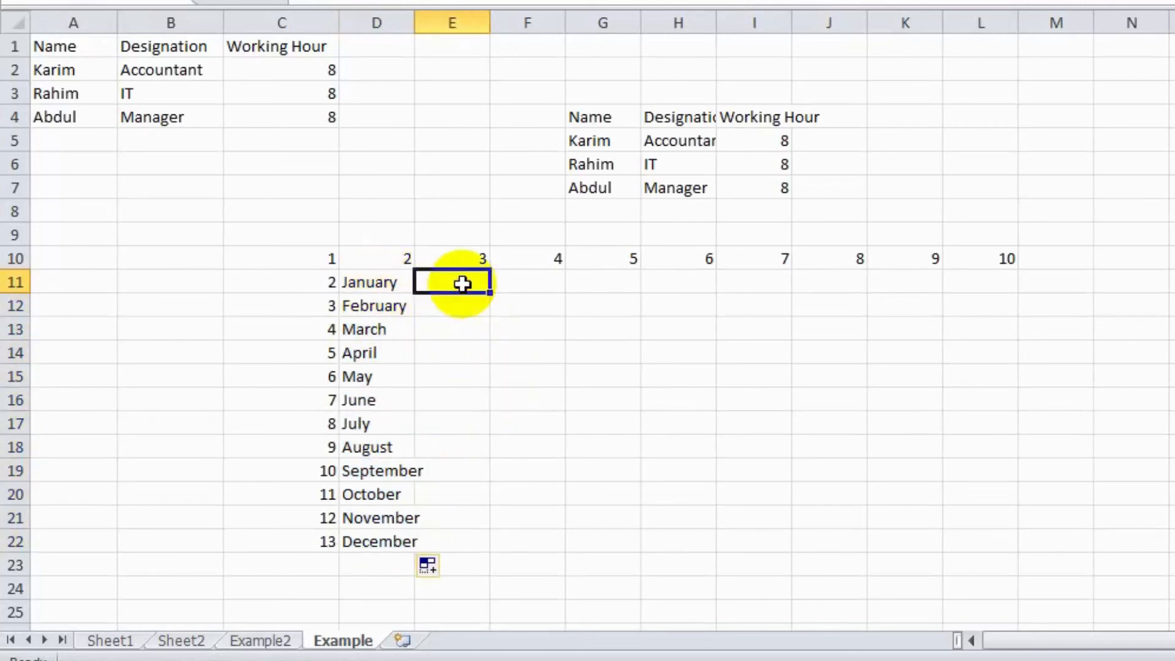
click(372, 282)
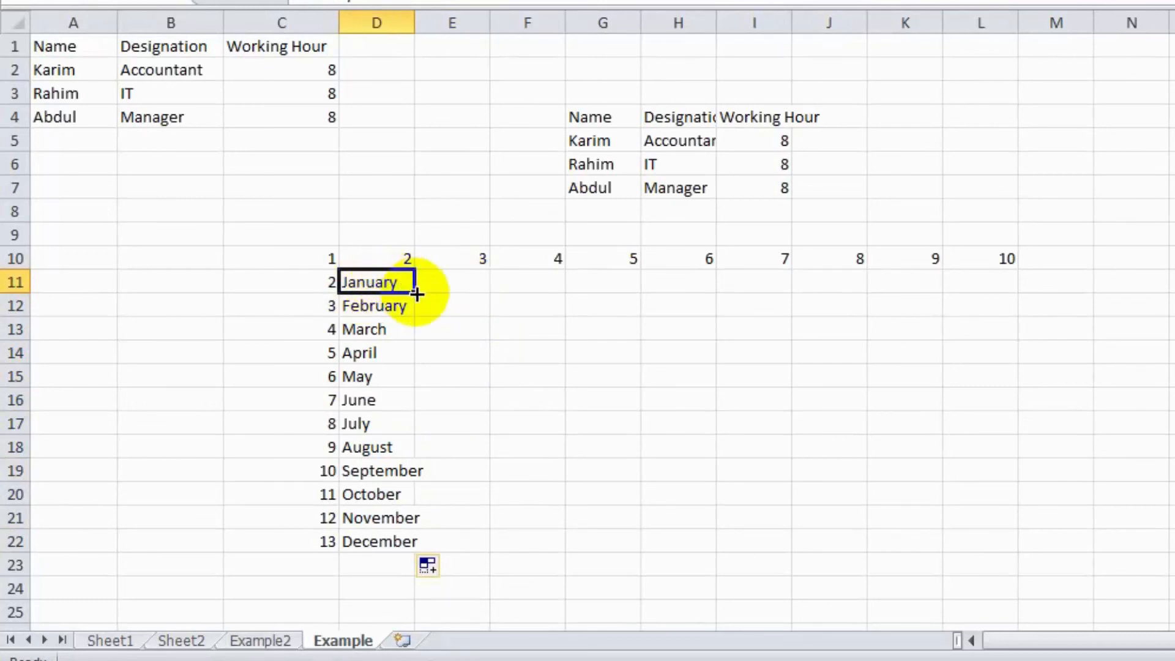
drag(416, 294, 1054, 341)
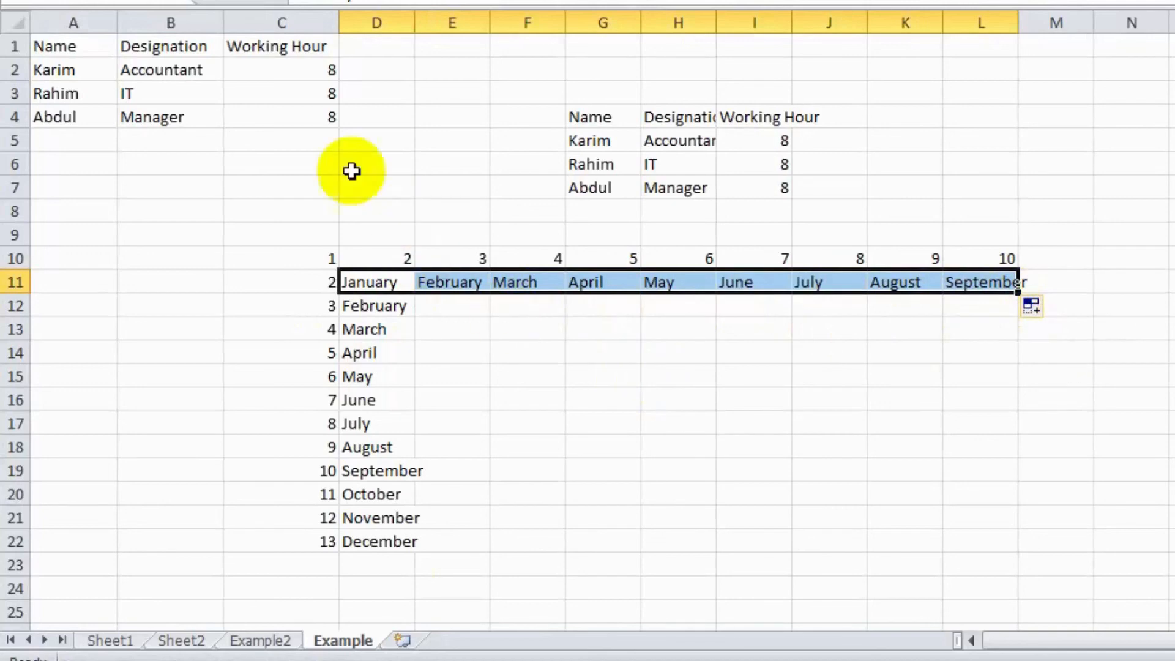
- Enter 800 in B8 and fill an increasing series down to 807 in B15
click(195, 216)
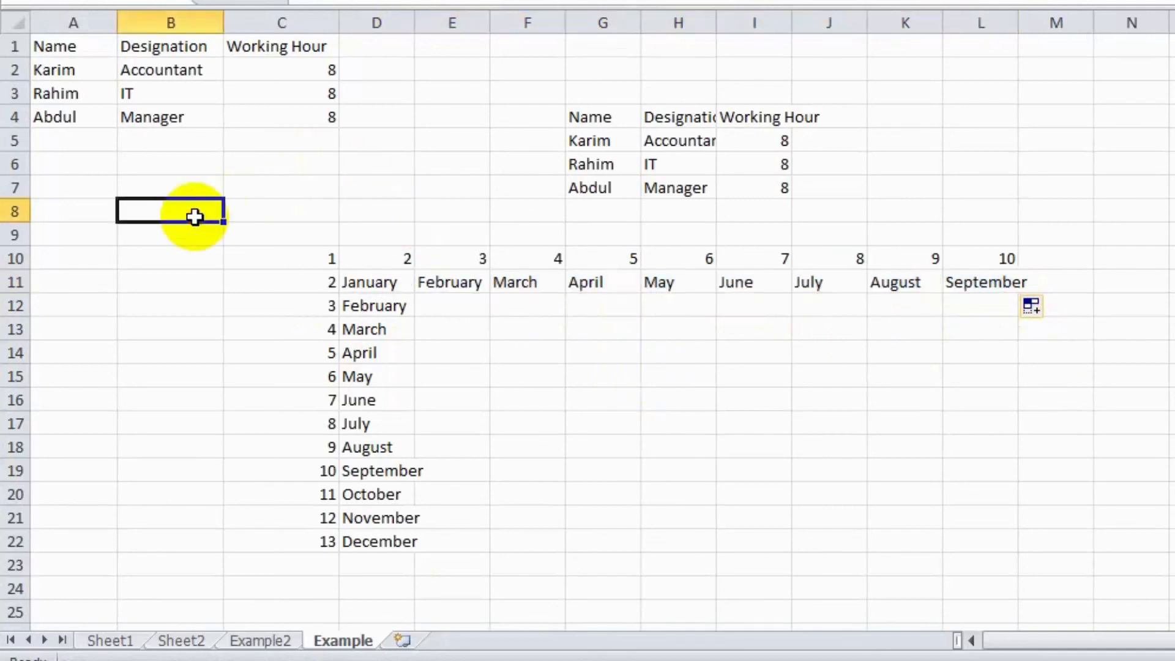
text(8)
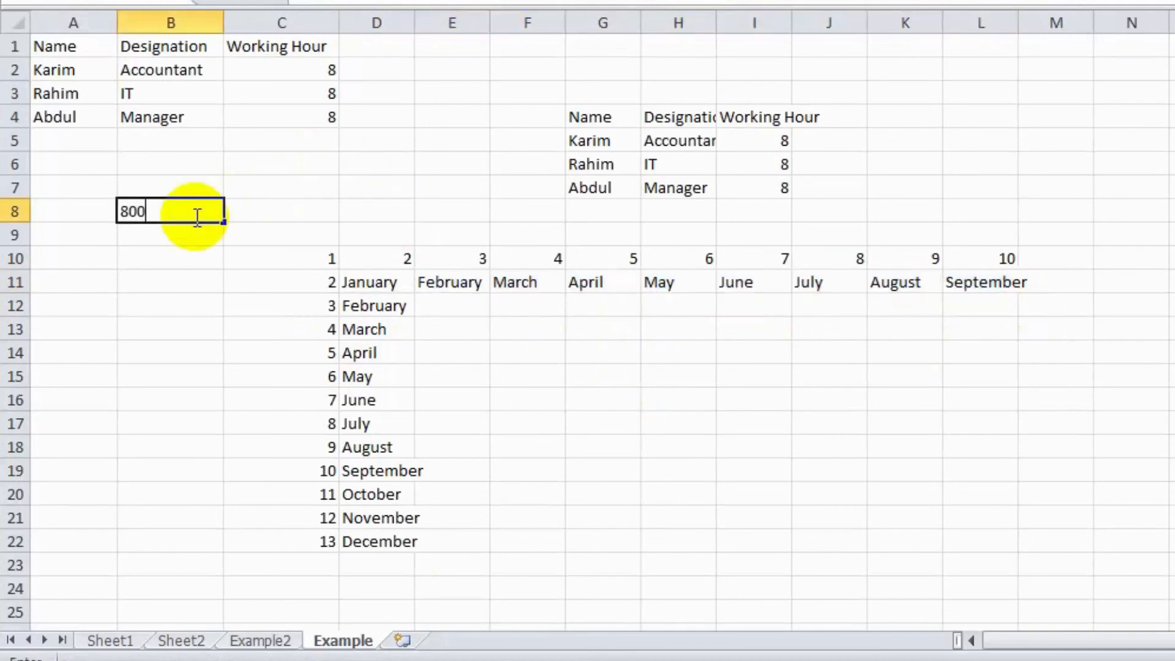
text(00)
key(Return)
click(194, 211)
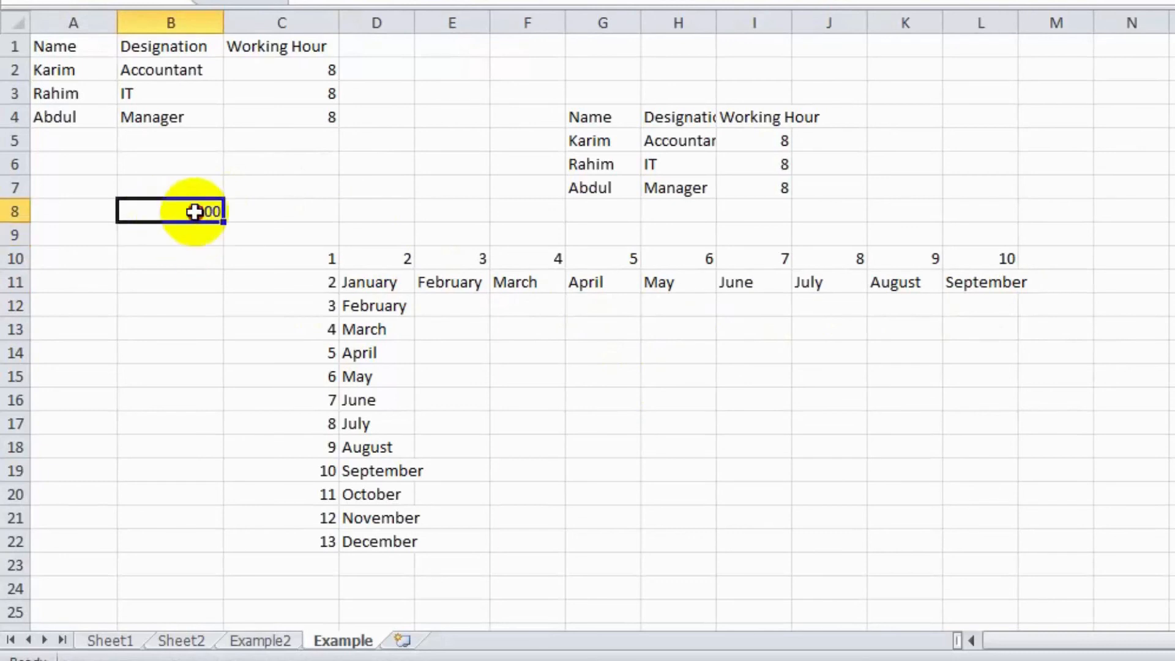
drag(195, 212, 204, 393)
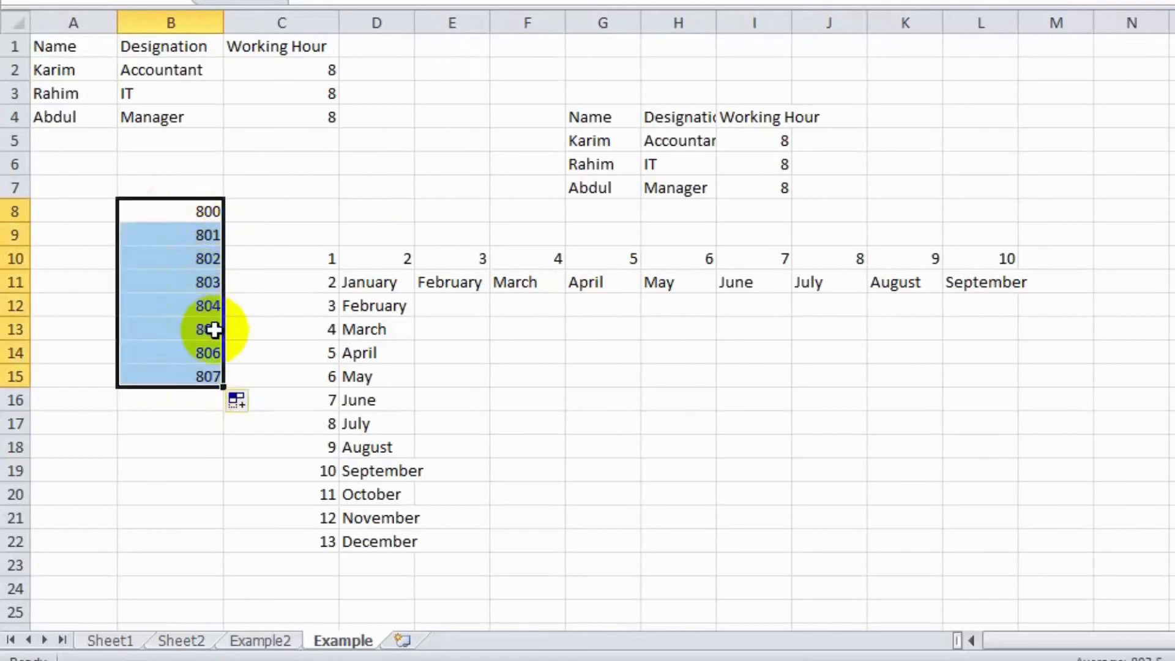
- Copy the 800 in B8 across row 8 to H8, and the Working Hour heading in C1 across row 1 to H1
click(208, 215)
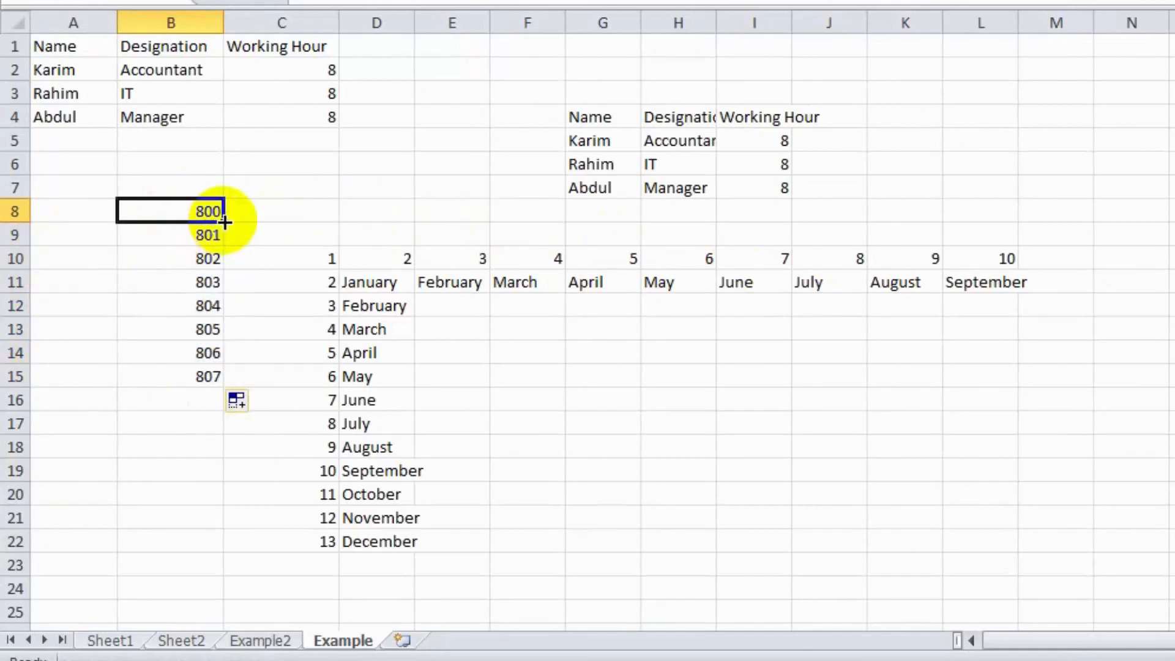
drag(225, 222, 734, 256)
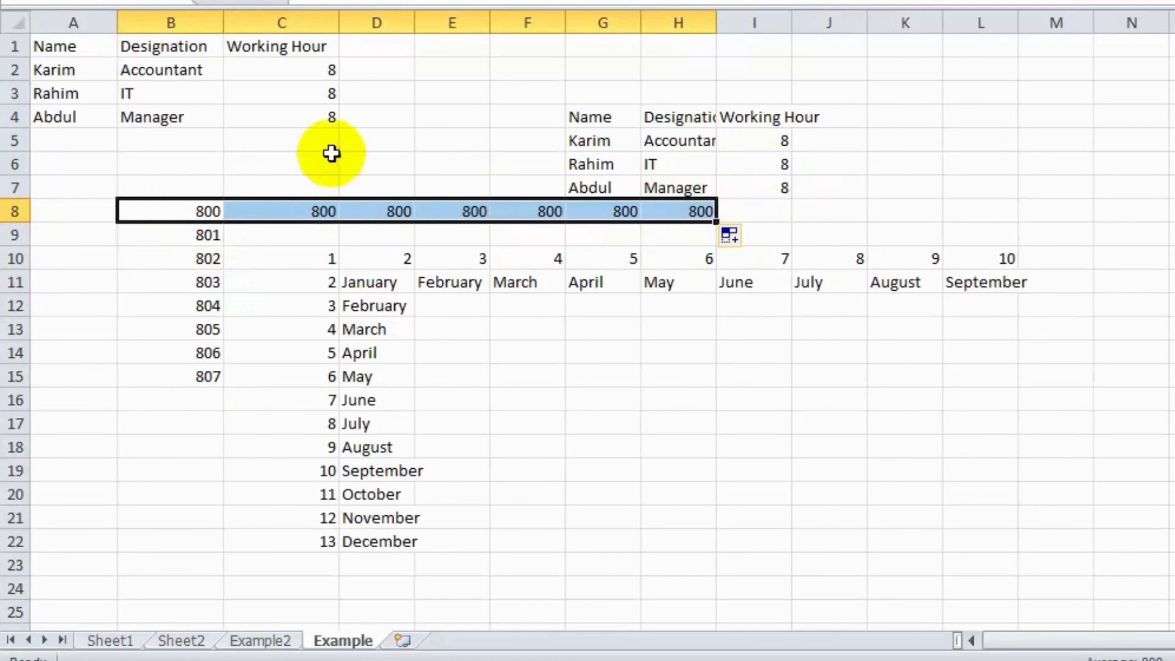
click(259, 47)
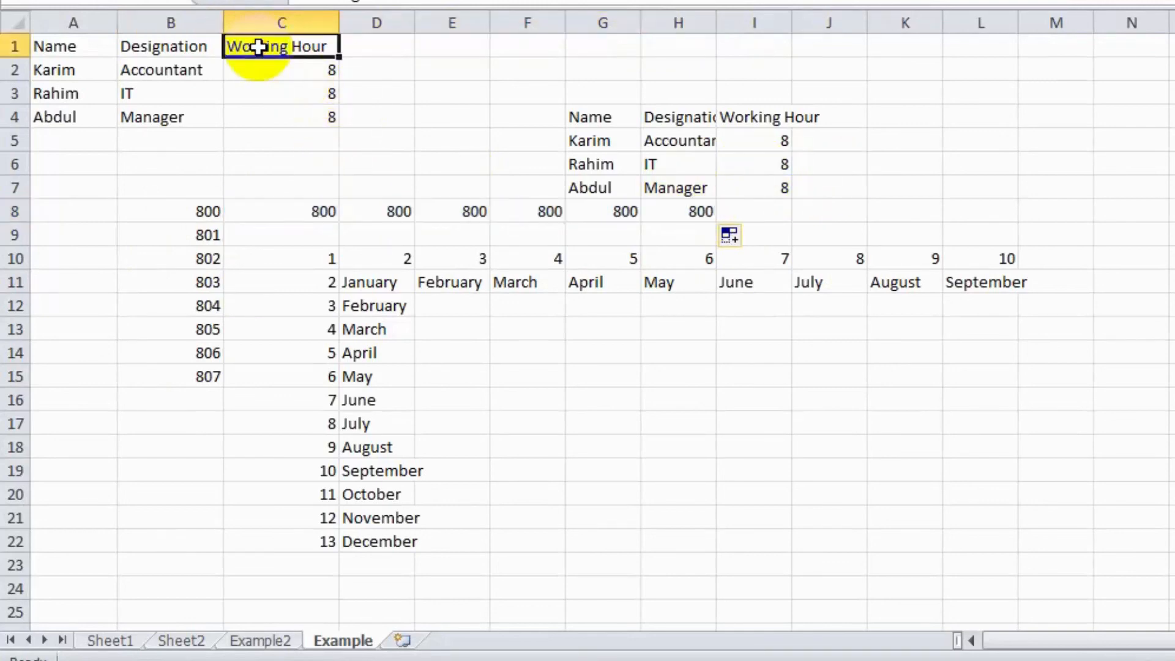
drag(339, 57, 673, 79)
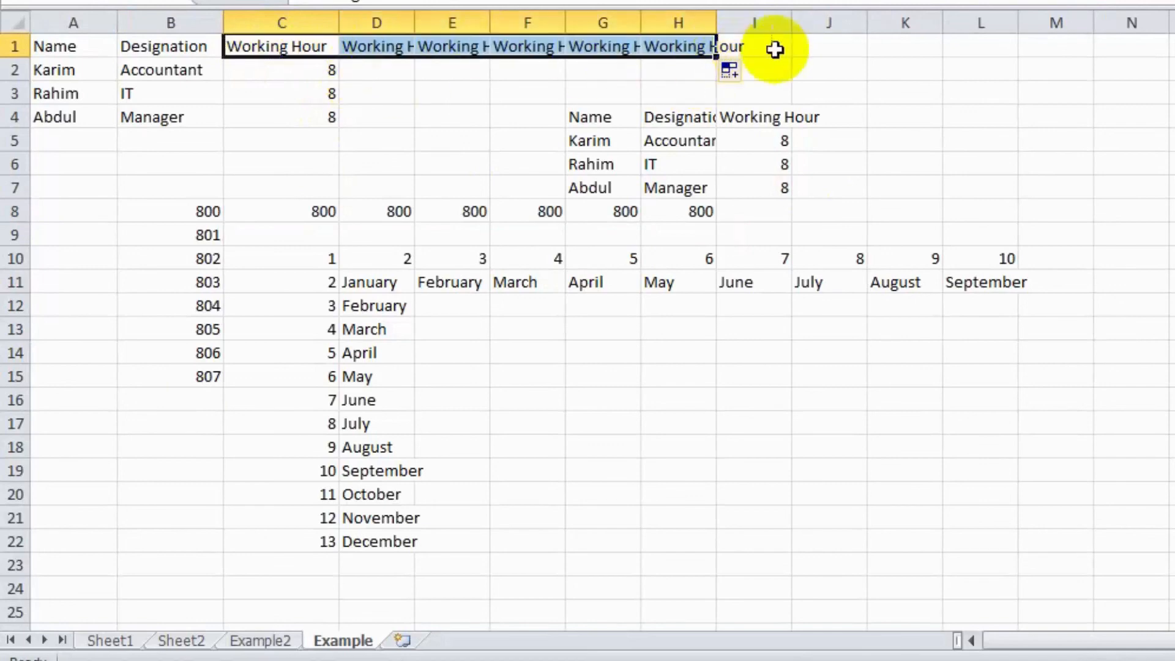
click(775, 49)
click(387, 79)
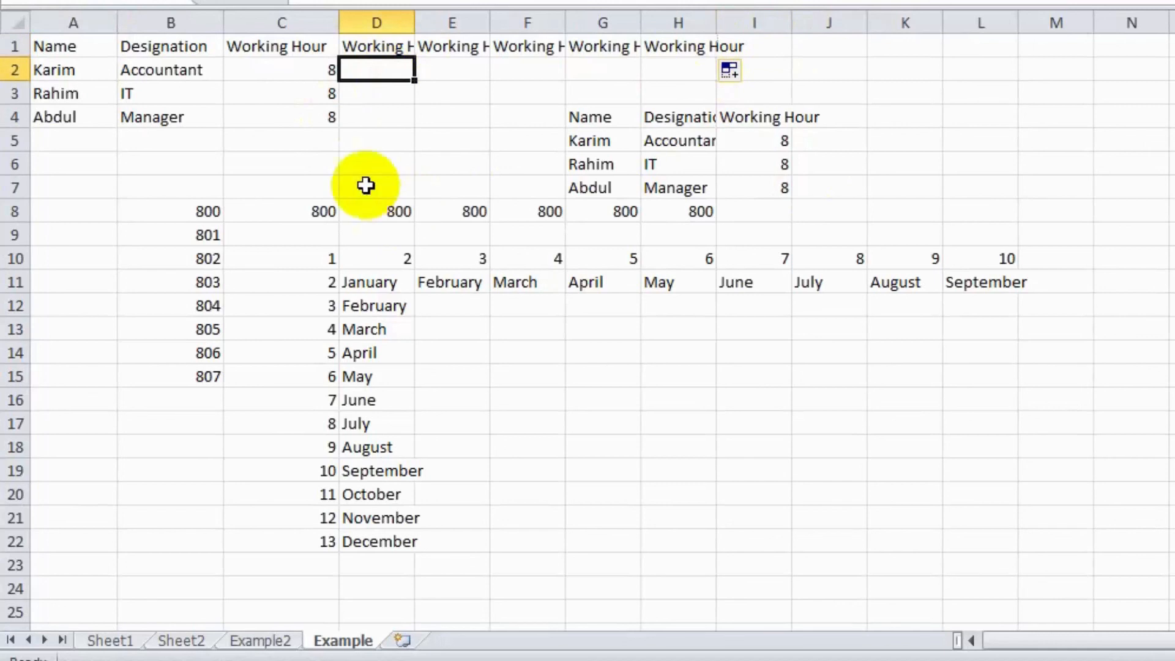
- Enter the text bangla in cell B6 and select cell A6
click(135, 162)
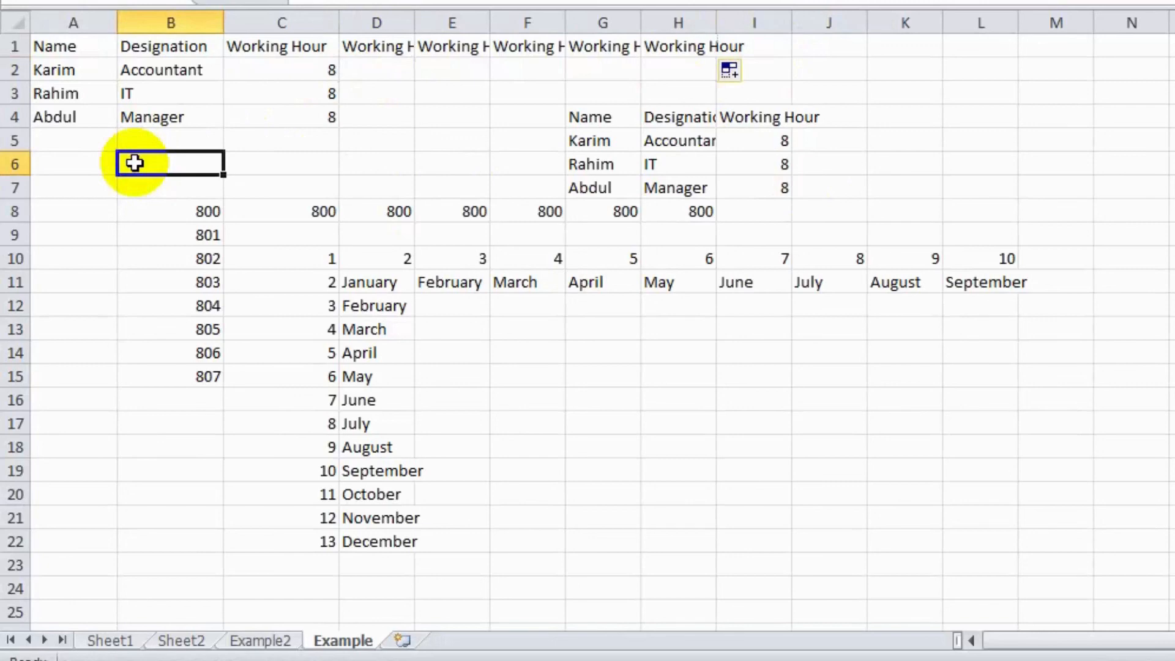
text(bangla)
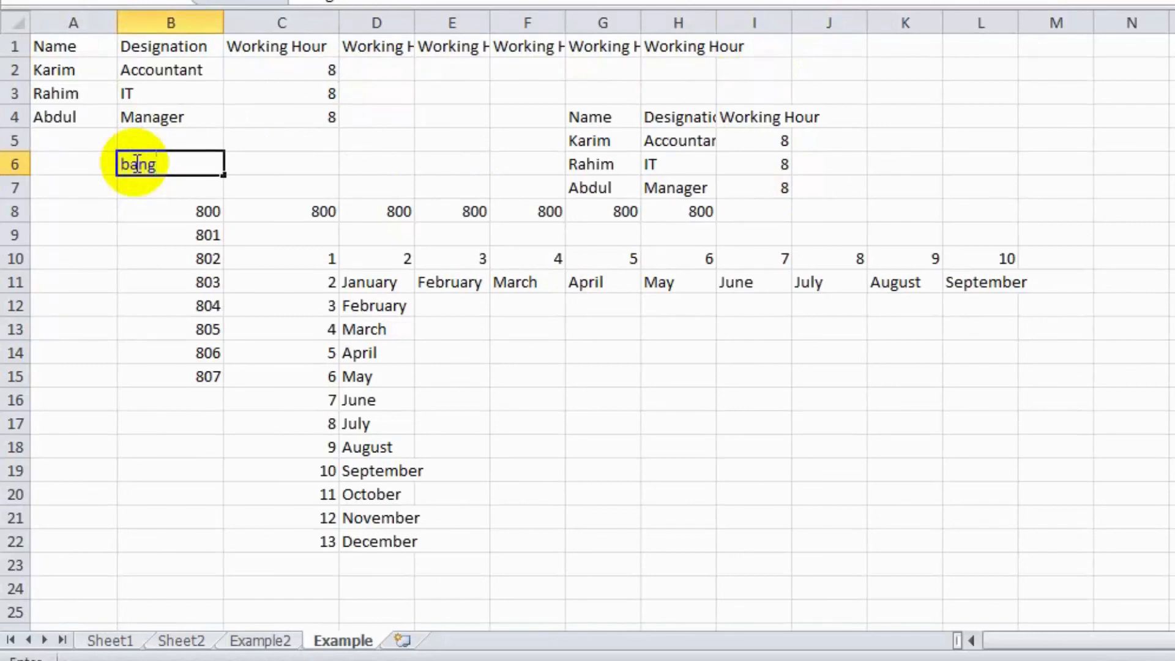
click(167, 191)
click(79, 165)
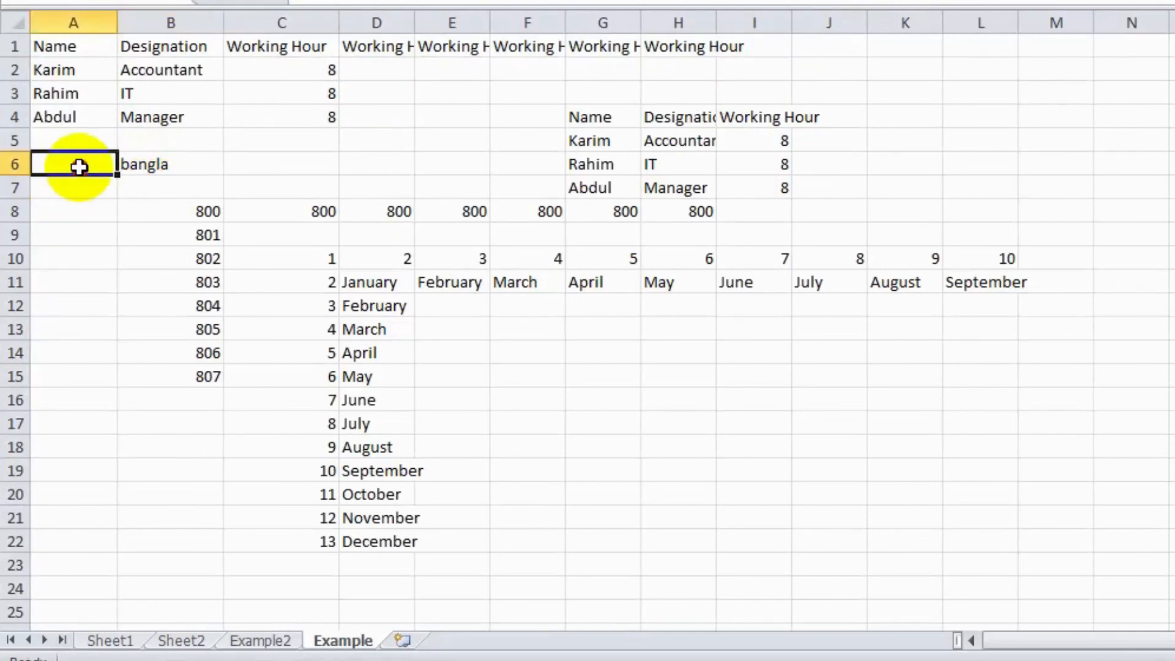